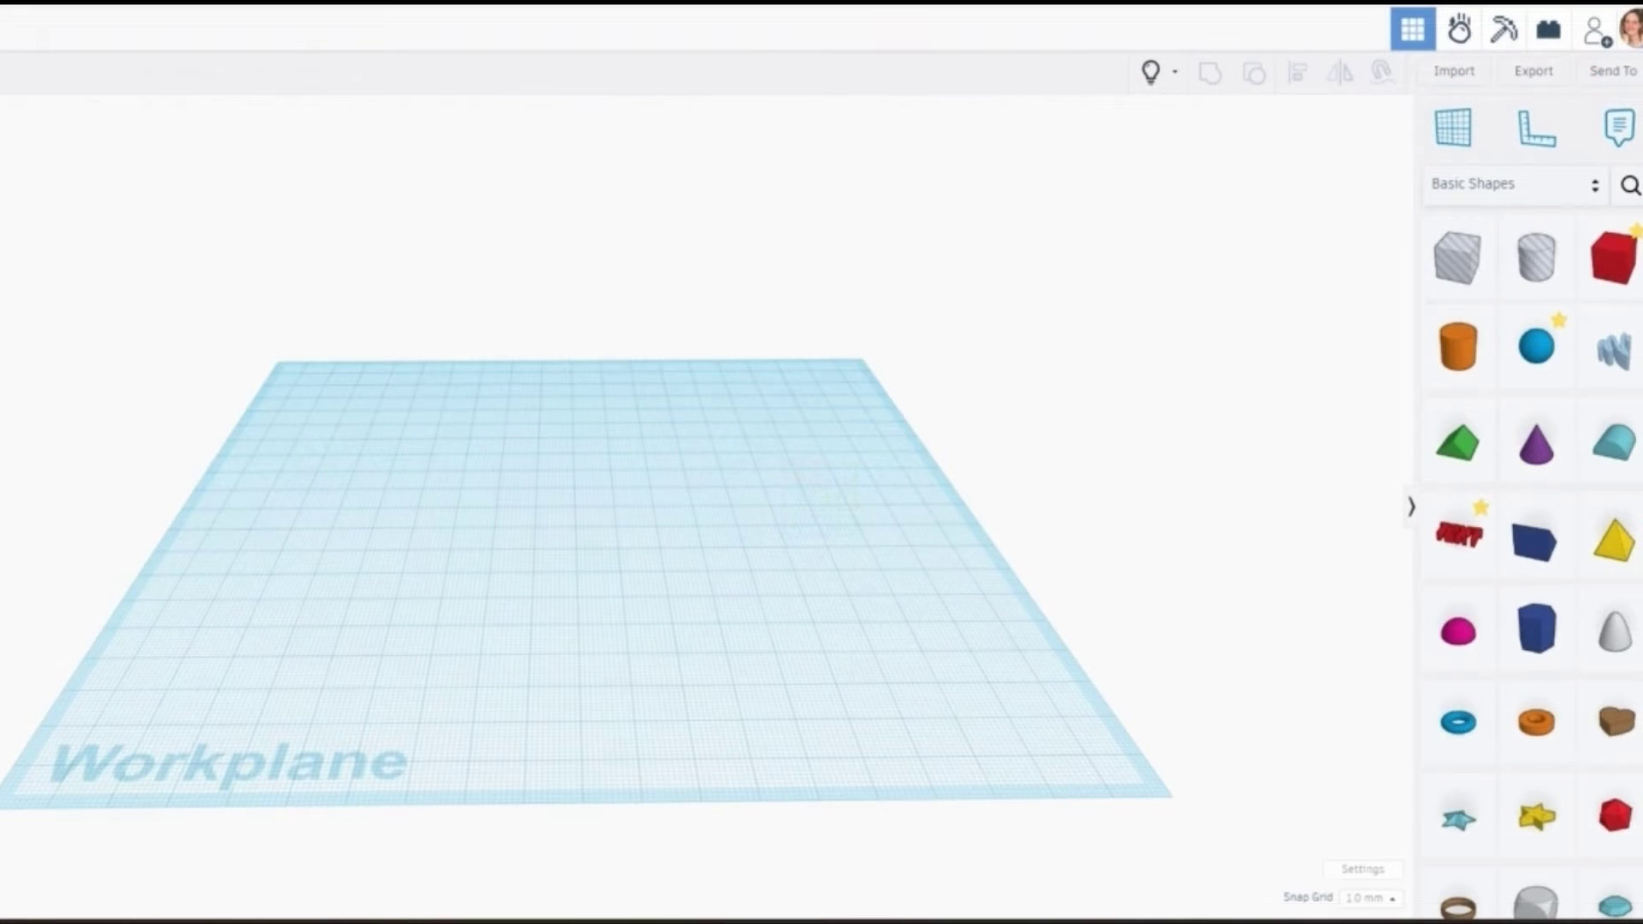
Step: Place two 20 mm boxes on the workplane, one near its left side and one toward the right side
{"action": "right_click_drag", "start_coordinate": [2, 347], "coordinate": [9, 382]}
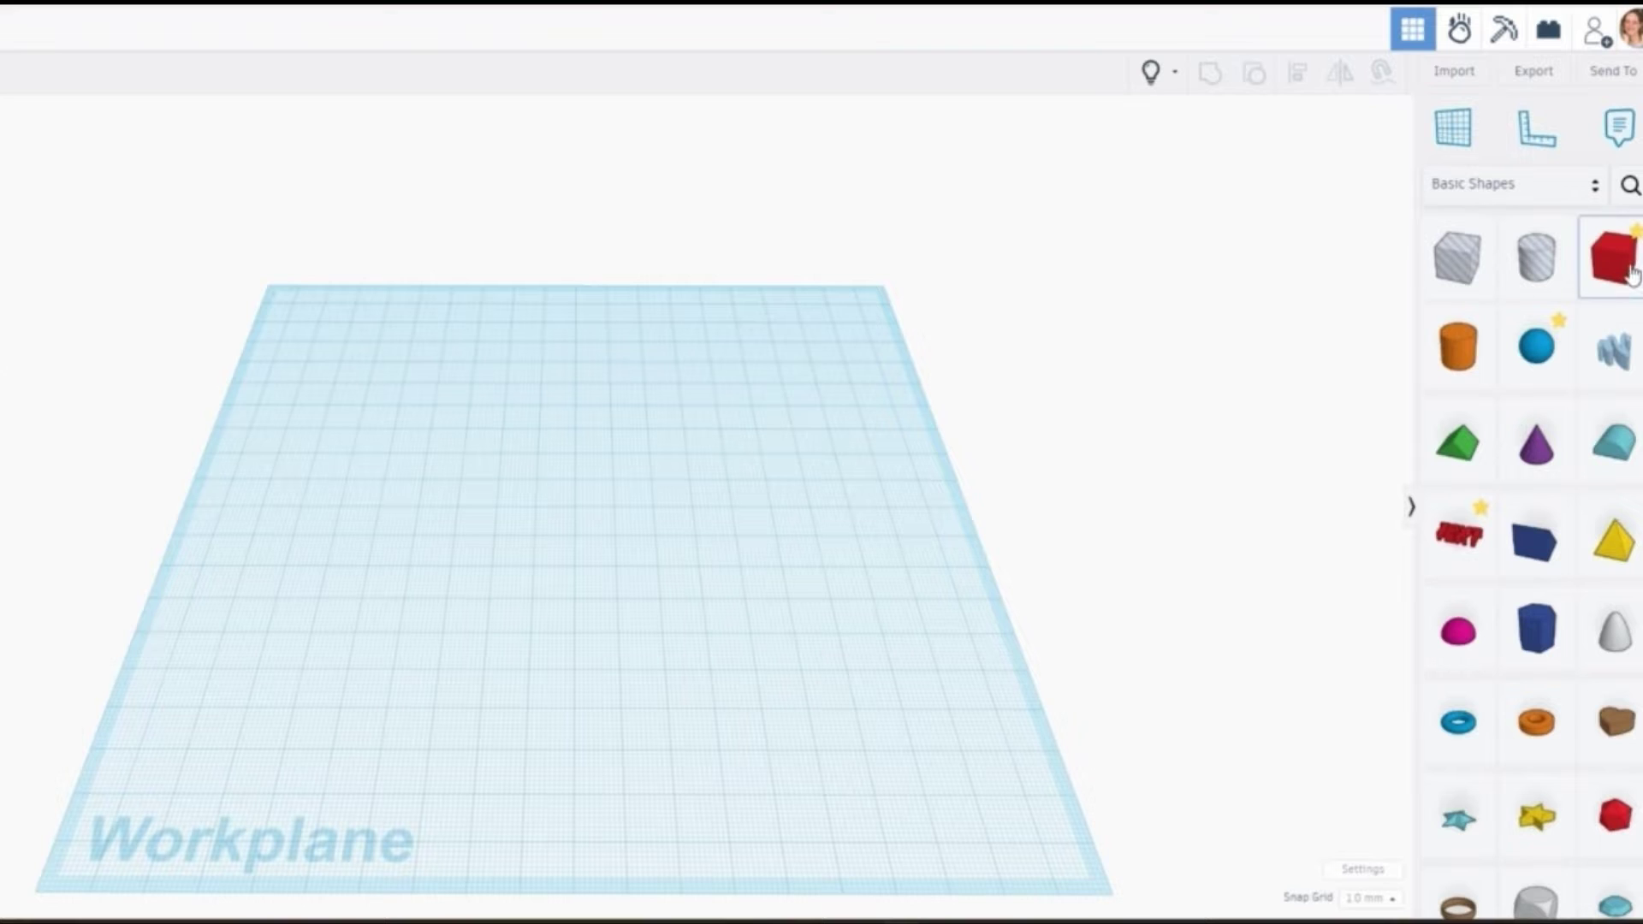
{"action": "left_click_drag", "start_coordinate": [1617, 263], "coordinate": [326, 510]}
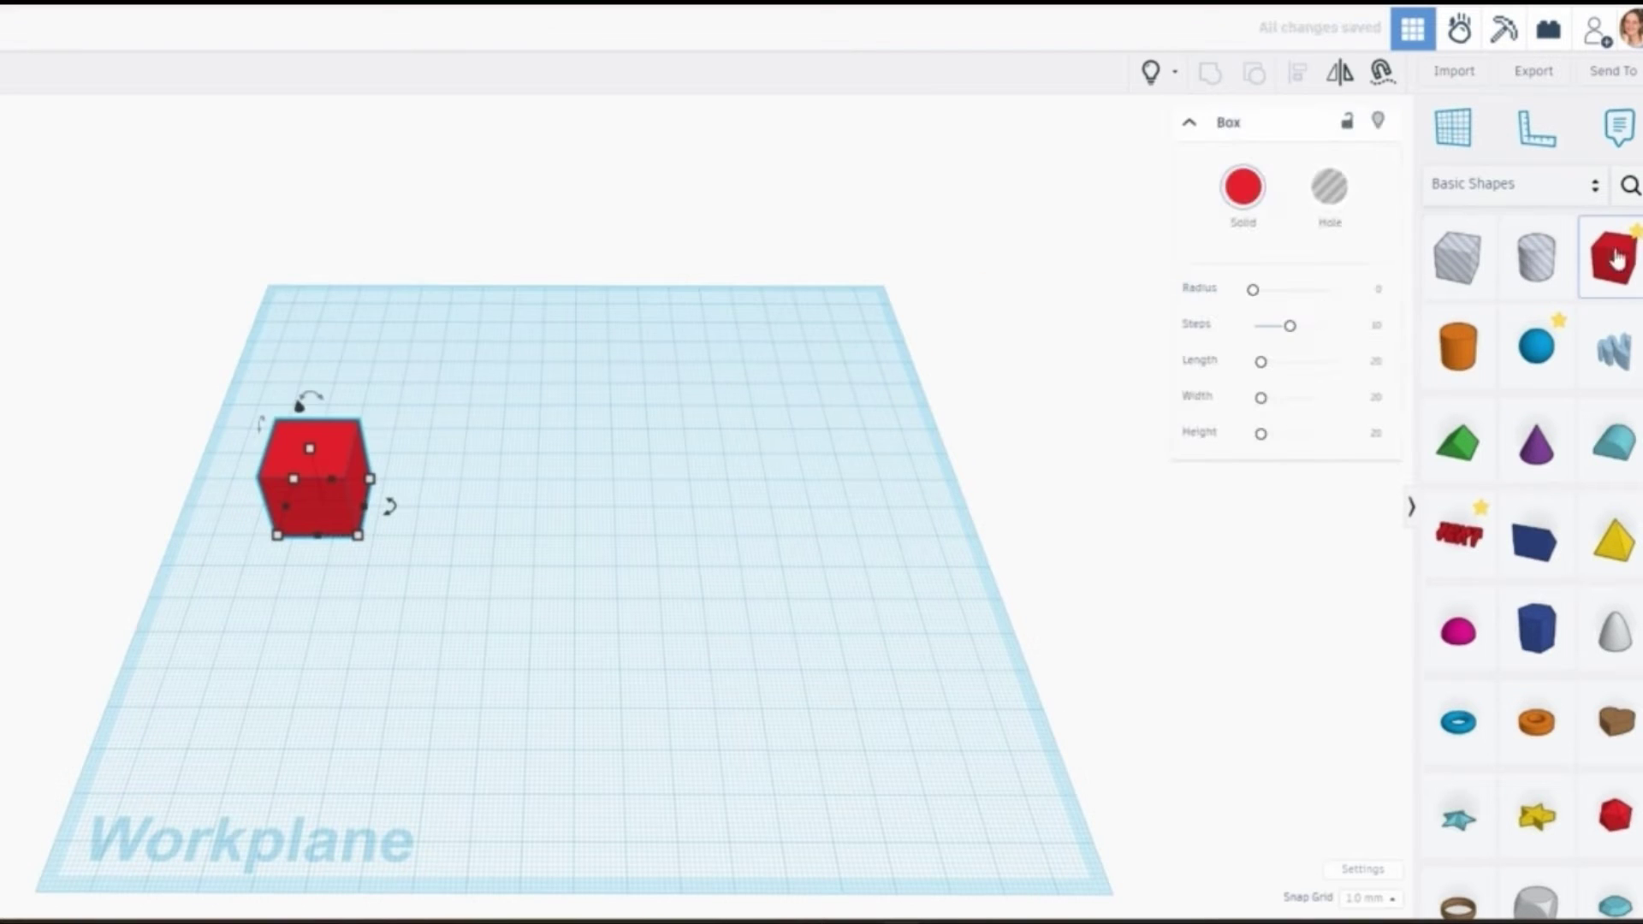
{"action": "left_click_drag", "start_coordinate": [1614, 257], "coordinate": [831, 505]}
Step: Select both boxes, align them along the workplane's depth, and group them into one shape
{"action": "left_click", "coordinate": [205, 346]}
{"action": "left_click_drag", "start_coordinate": [206, 346], "coordinate": [1074, 582]}
{"action": "left_click", "coordinate": [261, 514]}
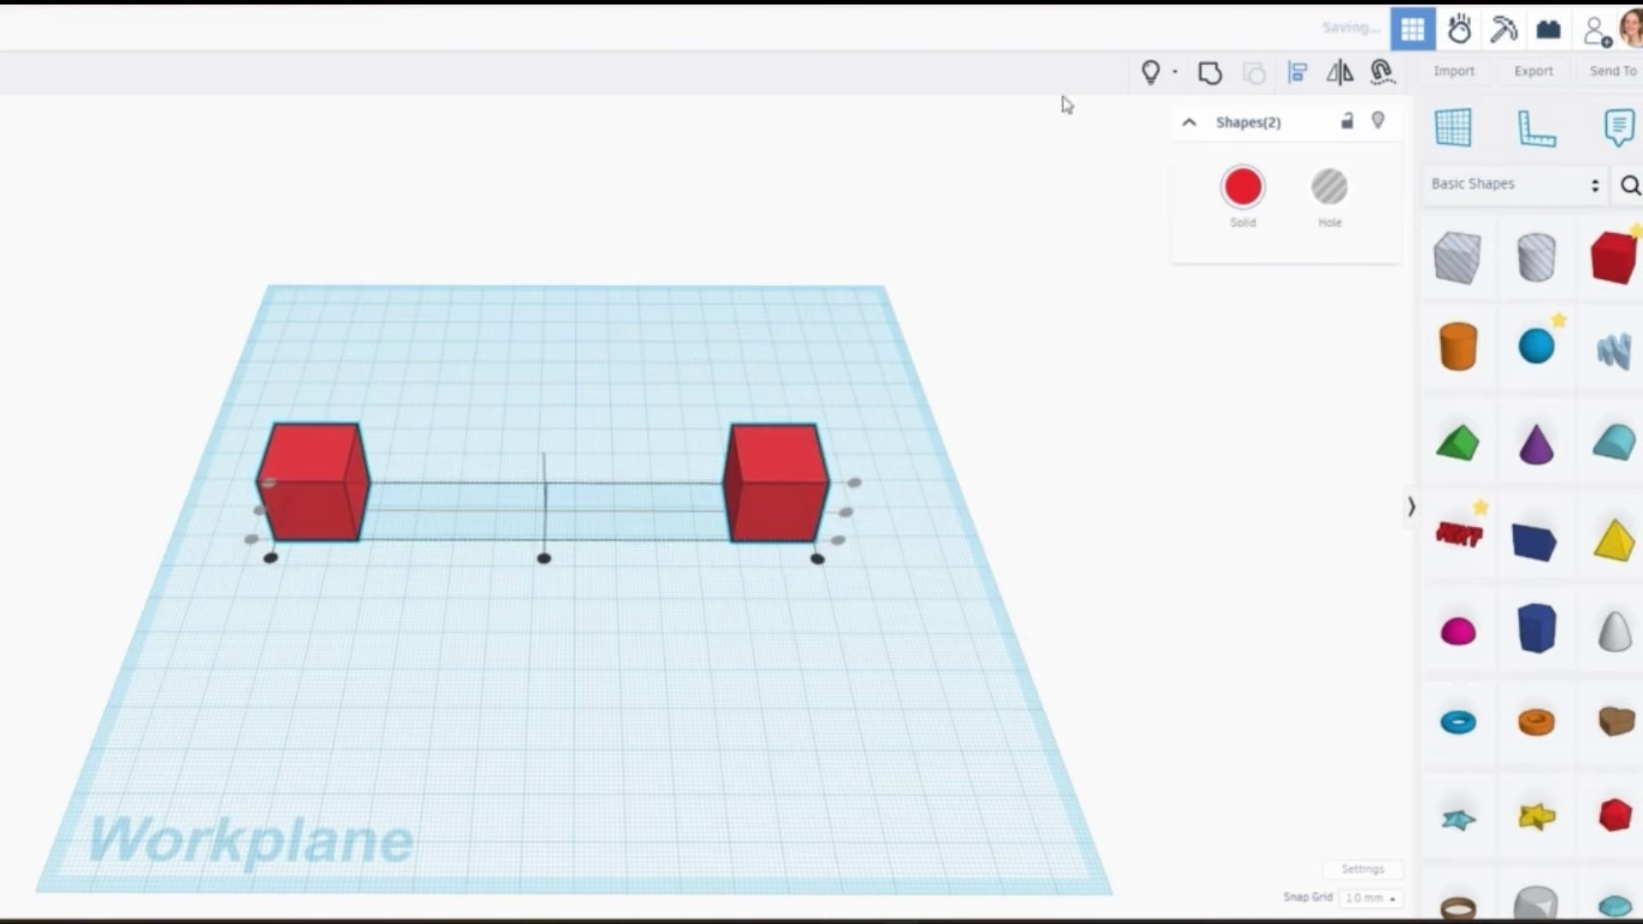
{"action": "left_click", "coordinate": [1211, 77]}
{"action": "right_click_drag", "start_coordinate": [378, 796], "coordinate": [337, 707]}
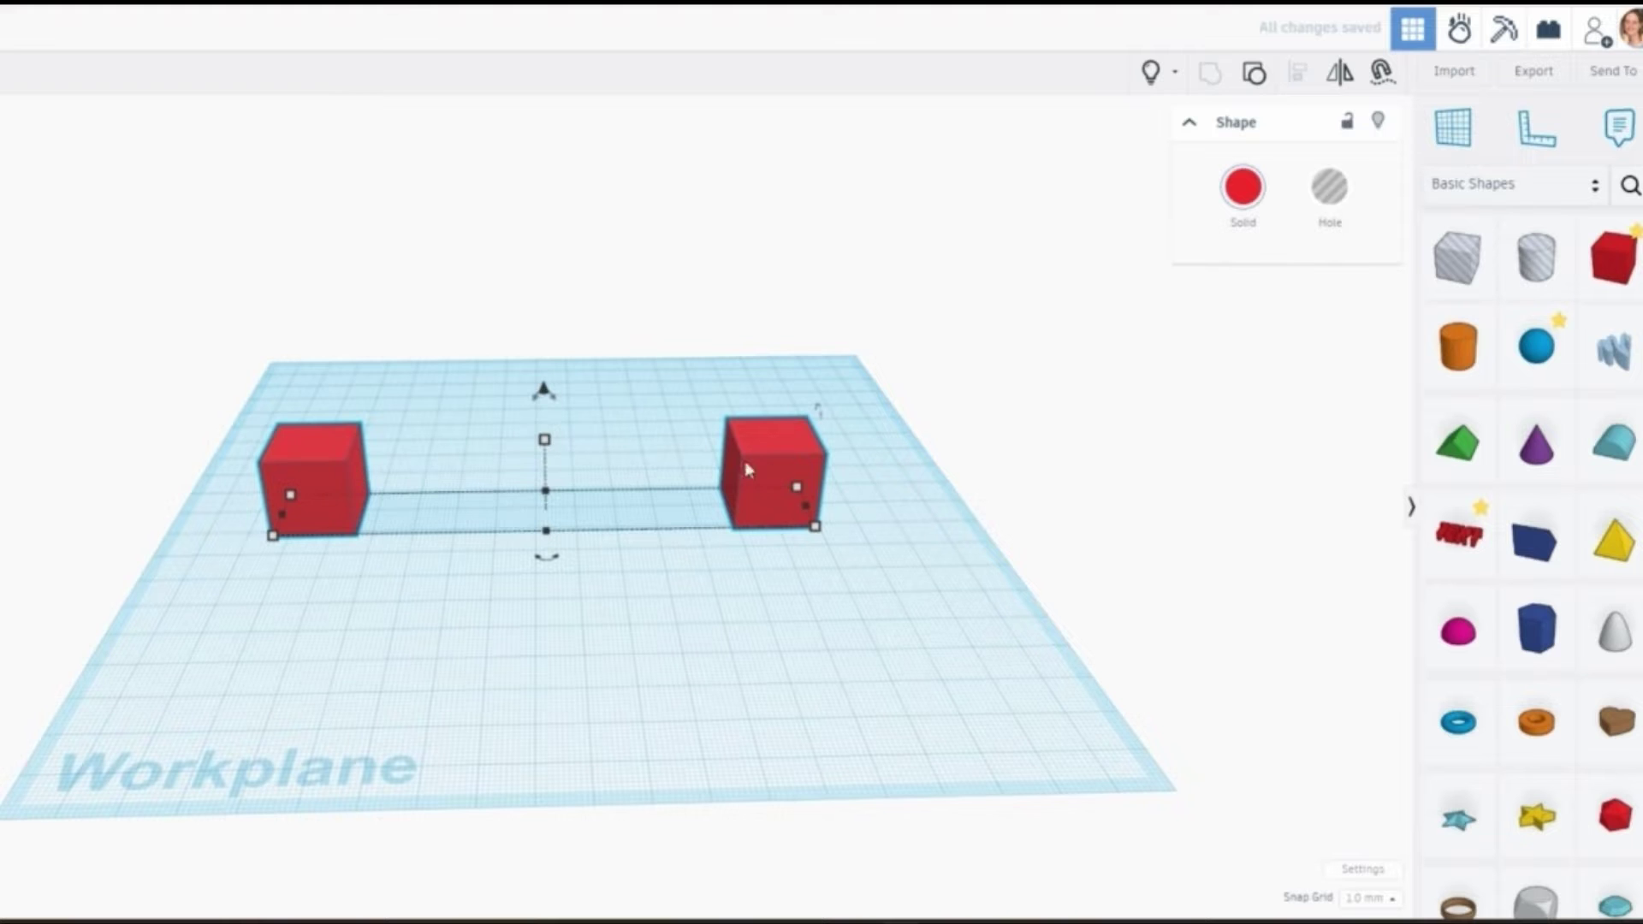
{"action": "mouse_move", "coordinate": [364, 635]}
{"action": "right_mouse_down"}
{"action": "mouse_move", "coordinate": [360, 539]}
{"action": "mouse_move", "coordinate": [360, 663]}
{"action": "mouse_move", "coordinate": [345, 625]}
{"action": "right_mouse_up"}
Step: Place a third box on the workplane in front of the left cube
{"action": "left_click", "coordinate": [1626, 269]}
{"action": "left_click", "coordinate": [375, 654]}
{"action": "left_click", "coordinate": [371, 562]}
{"action": "right_click_drag", "start_coordinate": [118, 556], "coordinate": [100, 521]}
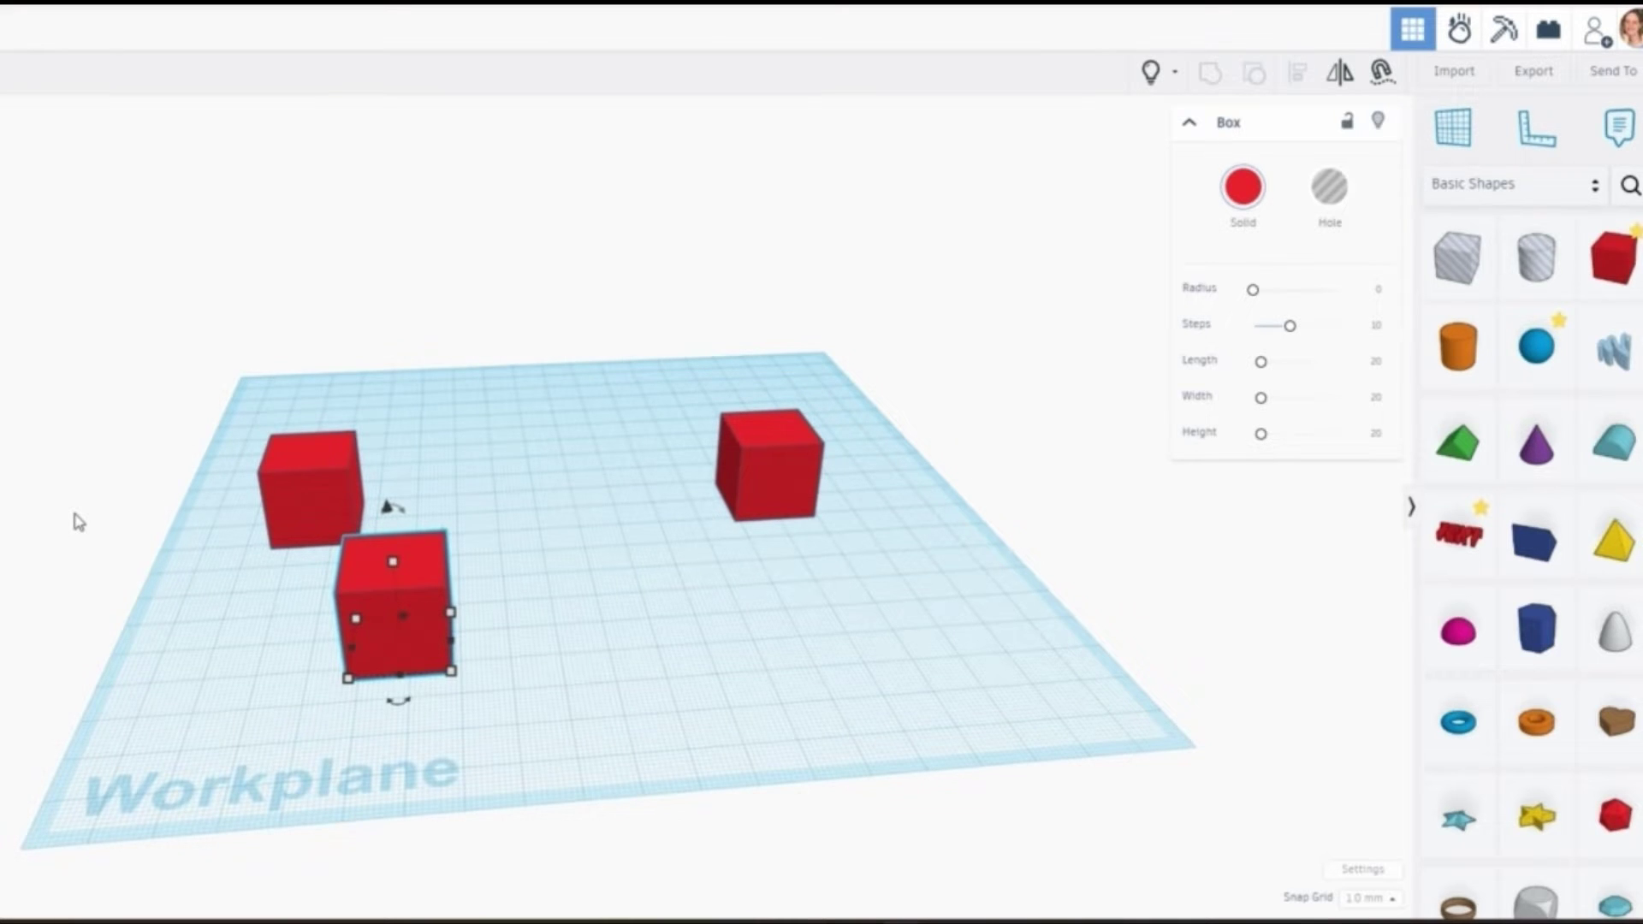
{"action": "right_click_drag", "start_coordinate": [150, 585], "coordinate": [136, 587]}
{"action": "right_click_drag", "start_coordinate": [184, 526], "coordinate": [178, 545]}
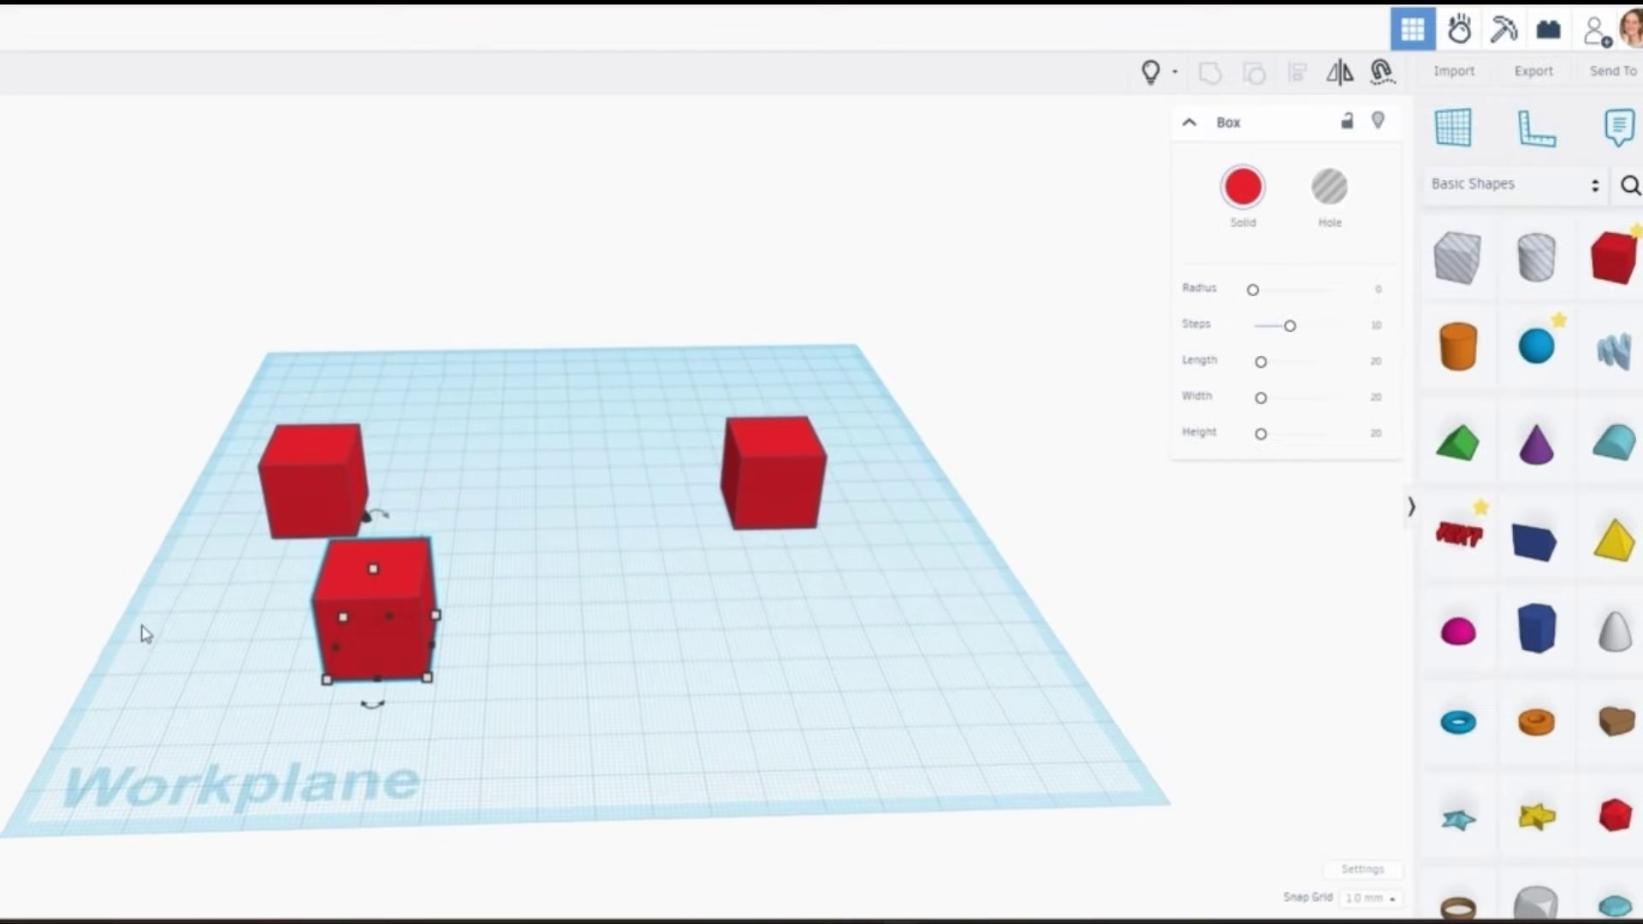
{"action": "right_click_drag", "start_coordinate": [156, 629], "coordinate": [231, 613]}
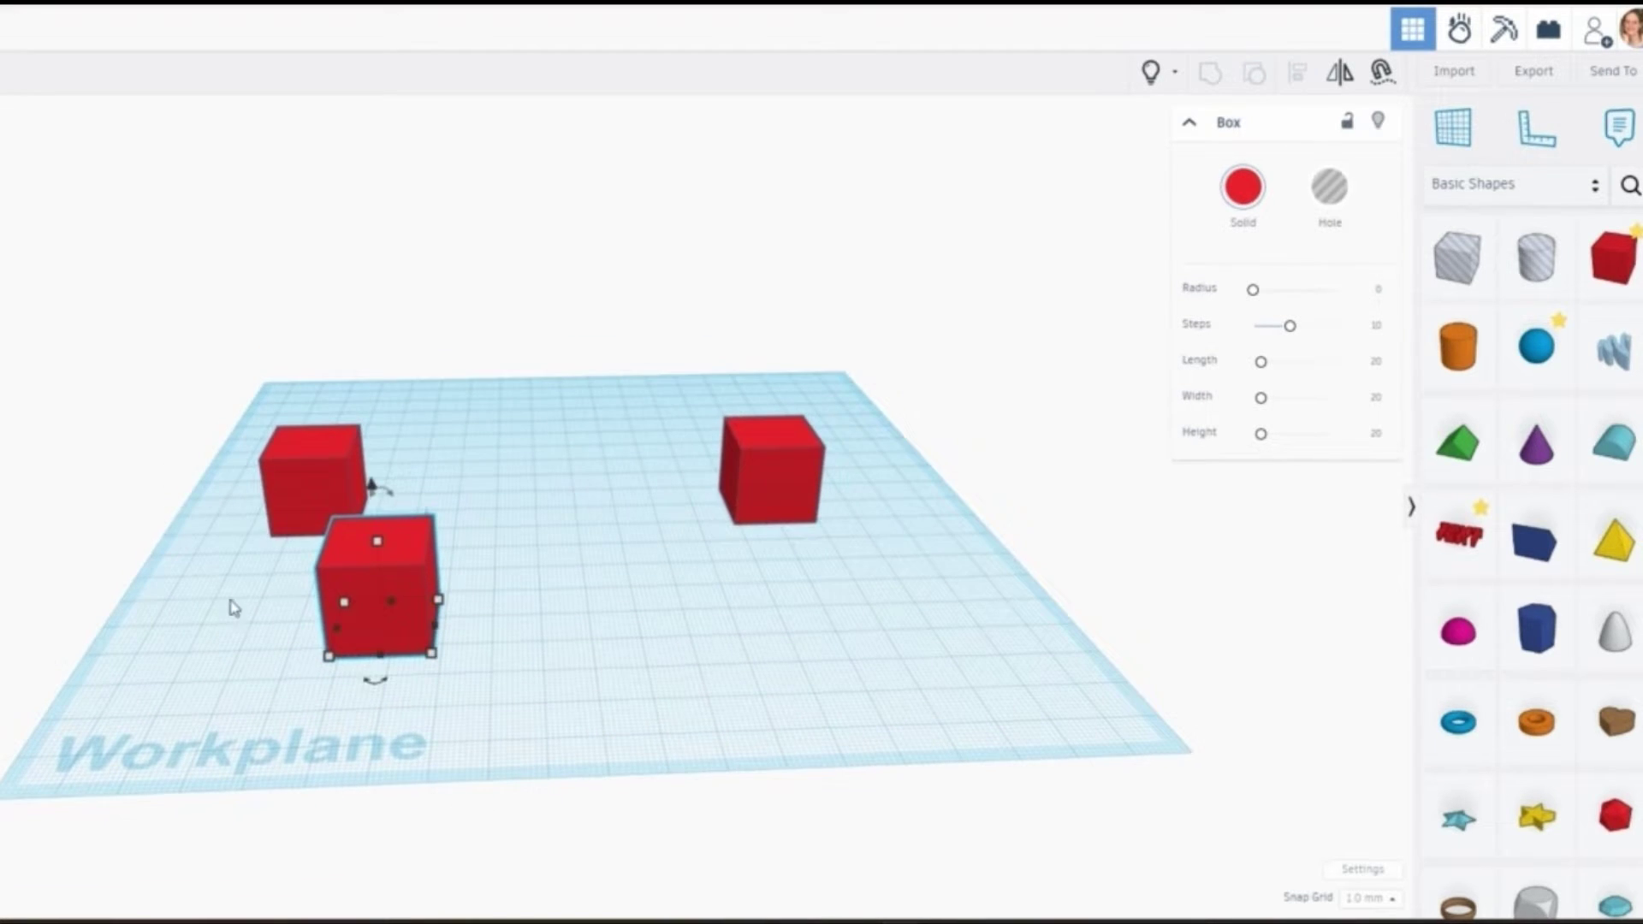
Step: Set the third box's height to 0.24 mm
{"action": "mouse_move", "coordinate": [379, 540]}
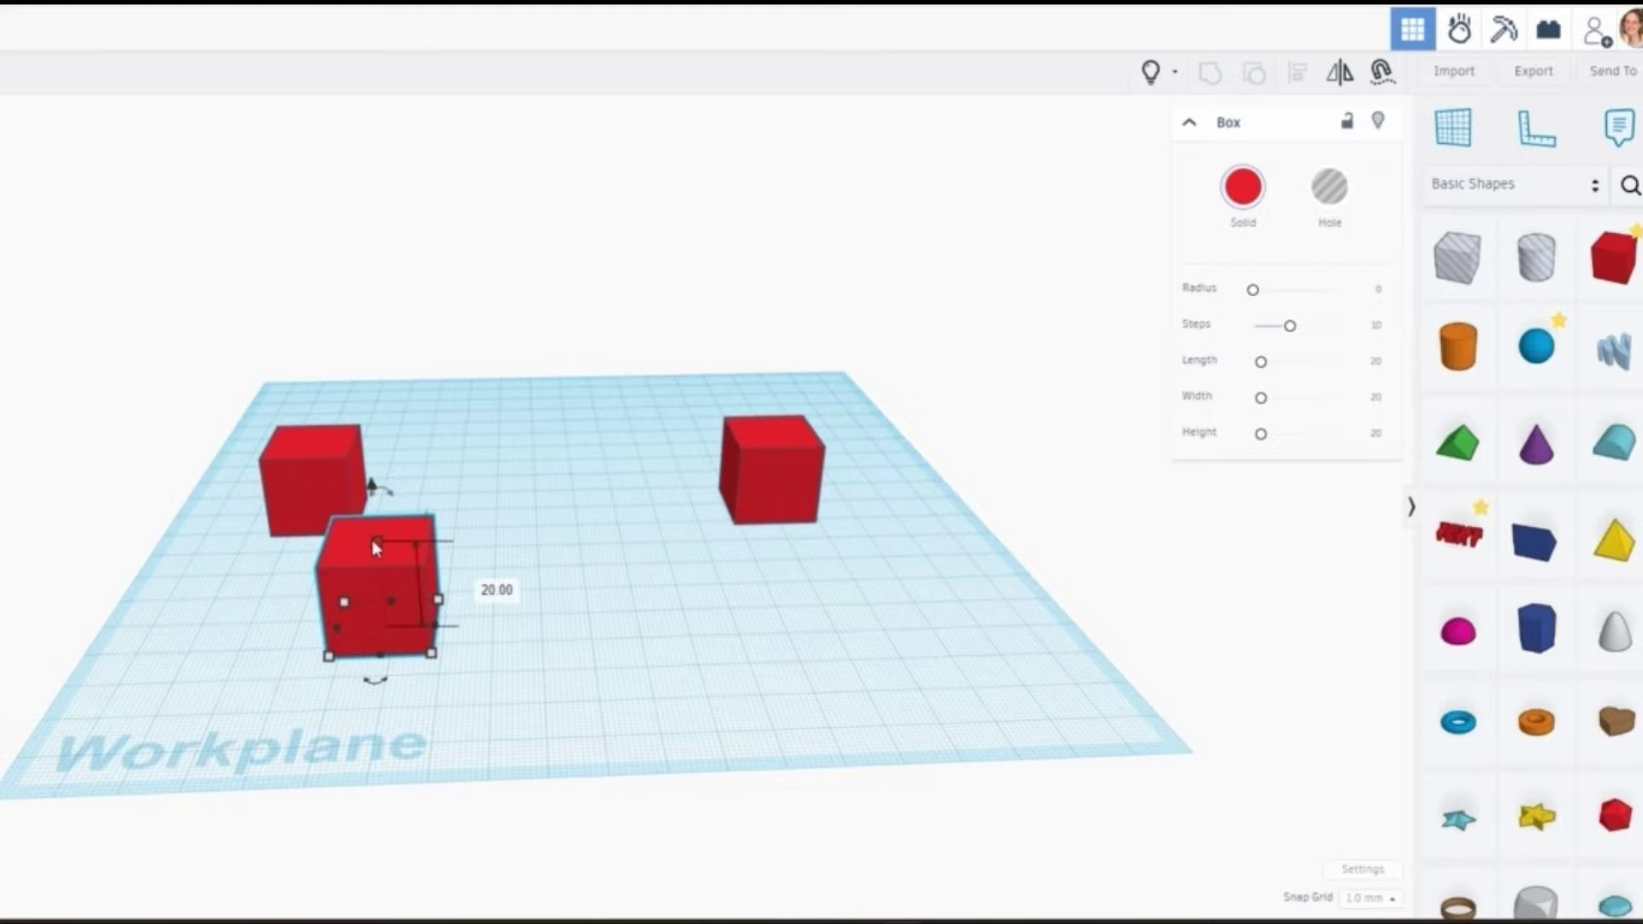
{"action": "left_click", "coordinate": [501, 589]}
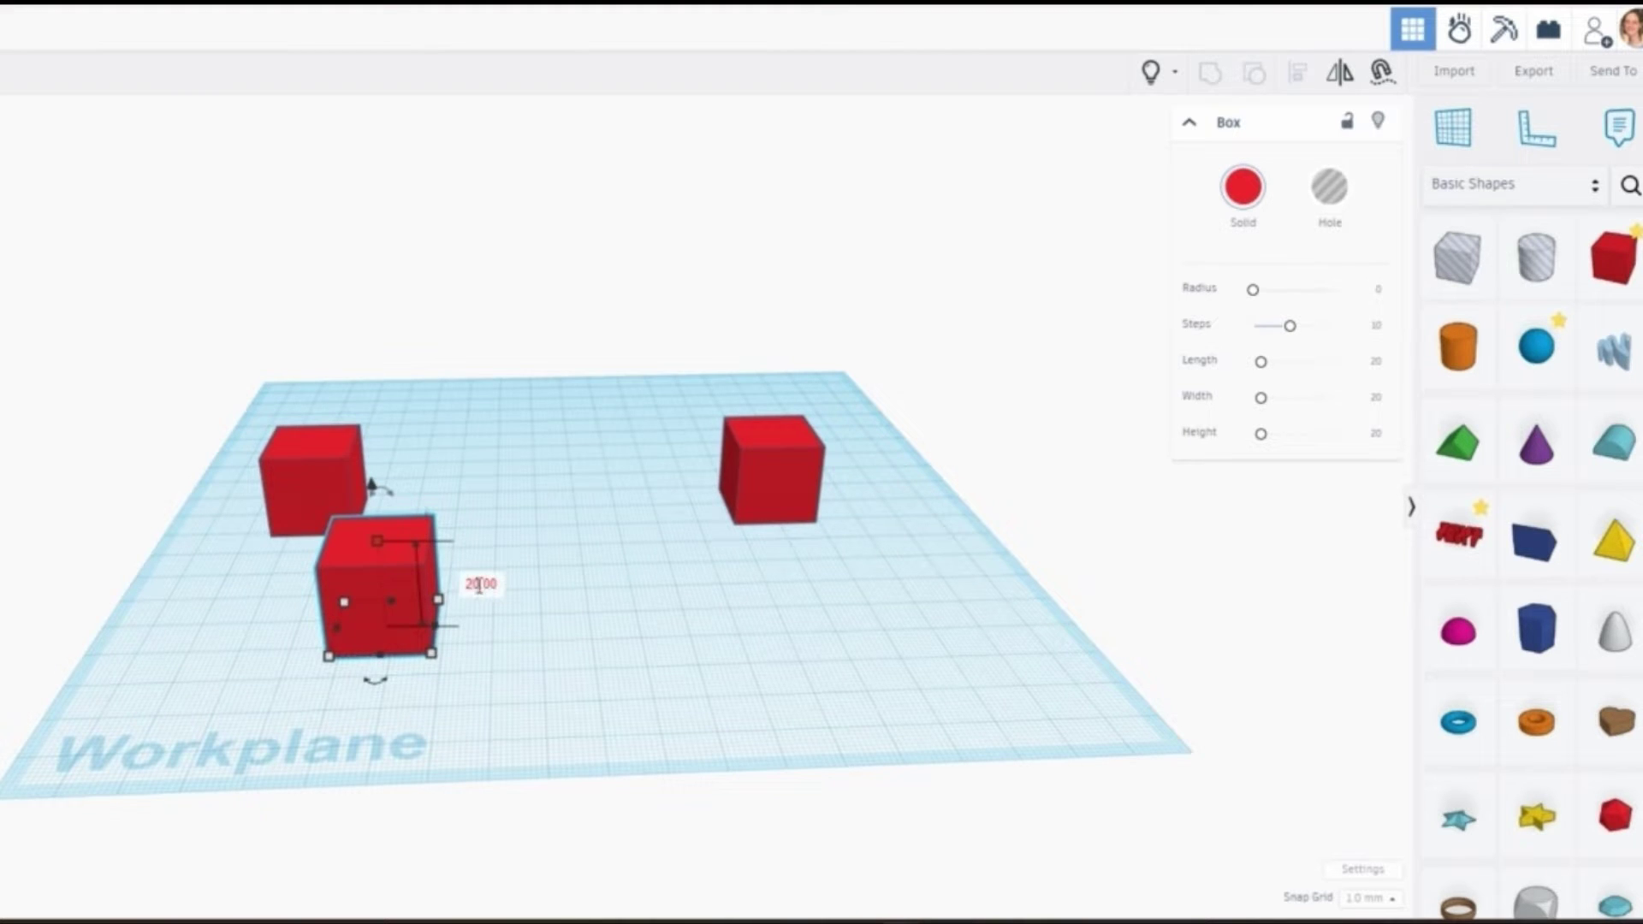
{"action": "left_click", "coordinate": [231, 611]}
{"action": "left_click", "coordinate": [479, 588]}
{"action": "key", "text": "BackSpace"}
{"action": "type", "text": ".24"}
{"action": "key", "text": "Return"}
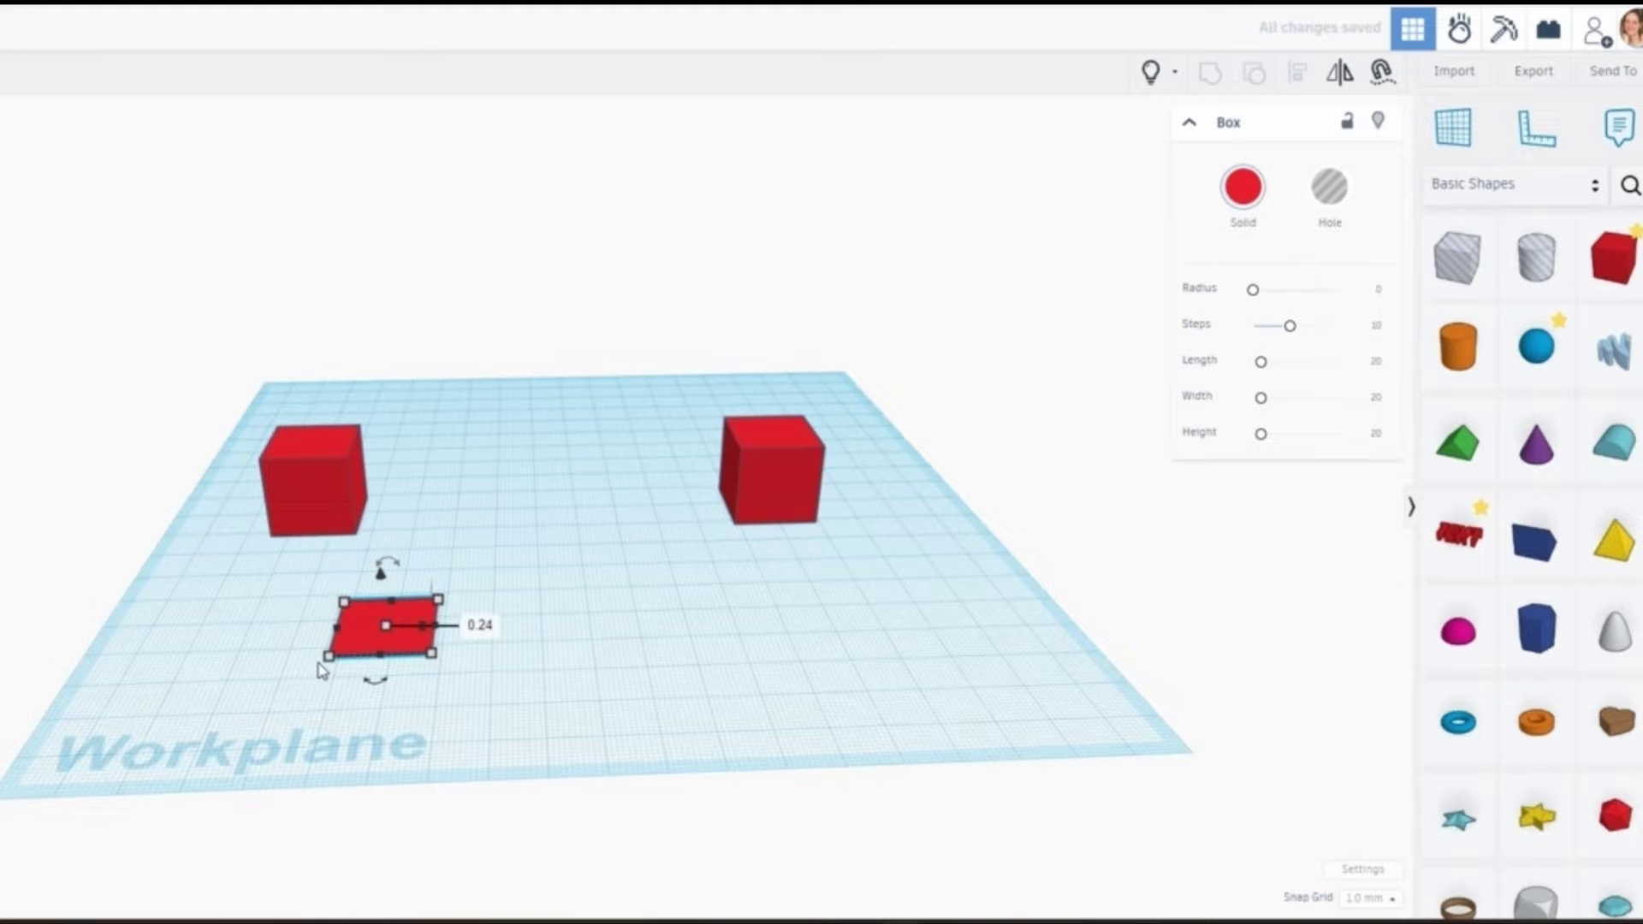
Step: Set the flat box's side-to-side length to 147 mm and move it in front of the two cubes
{"action": "left_click", "coordinate": [328, 659]}
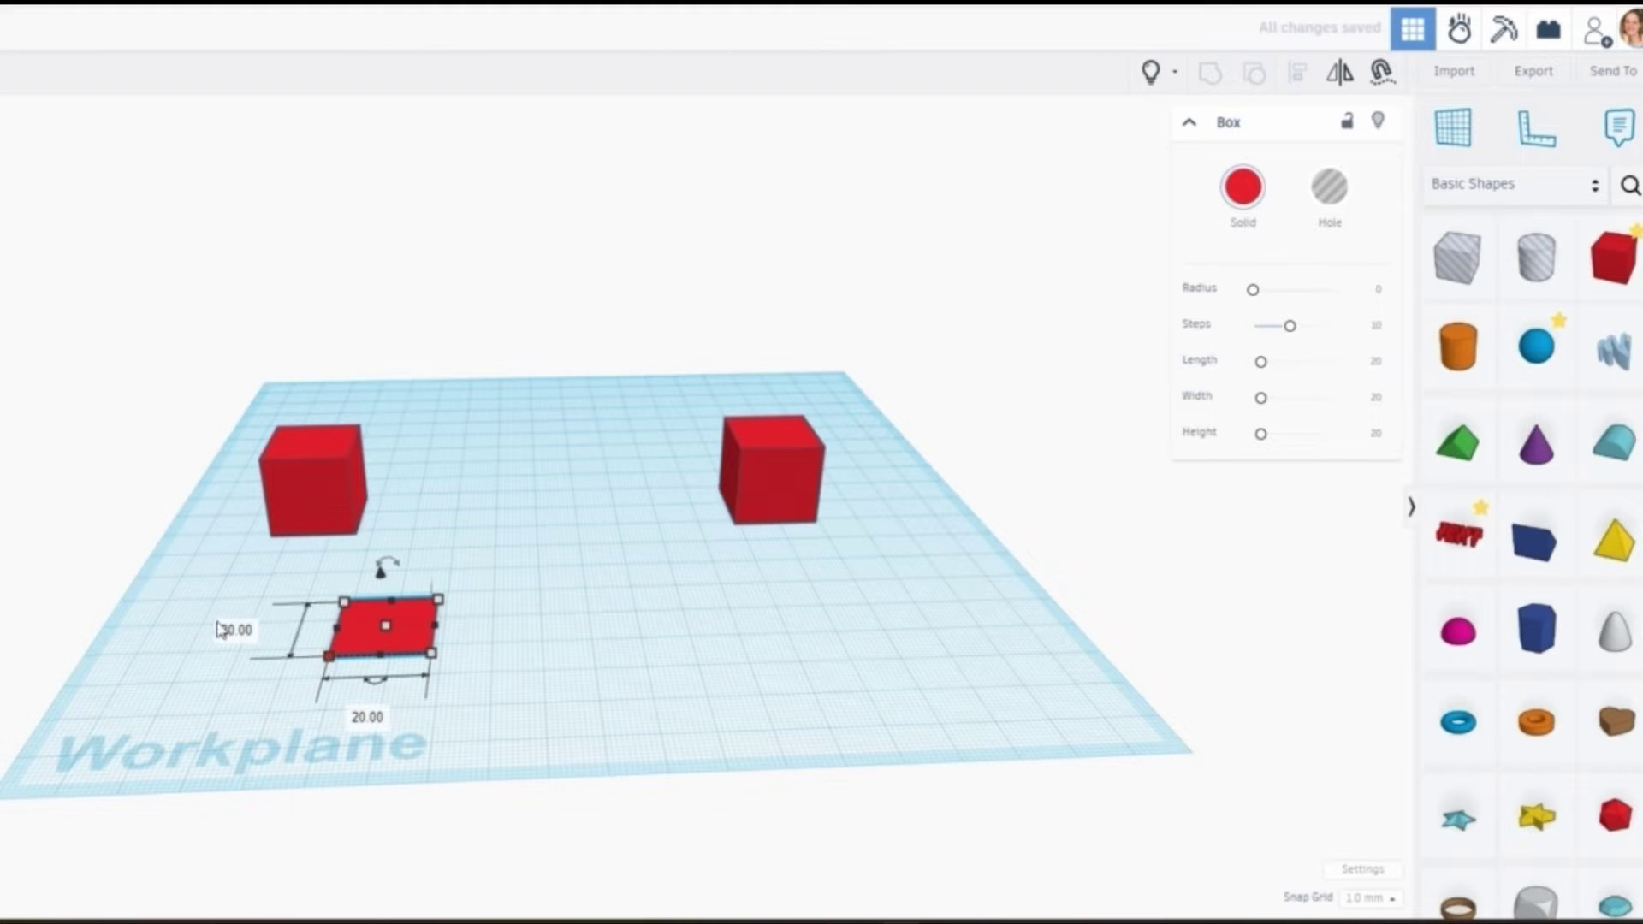
{"action": "left_click", "coordinate": [368, 718]}
{"action": "left_click", "coordinate": [376, 717]}
{"action": "type", "text": "147"}
{"action": "key", "text": "Return"}
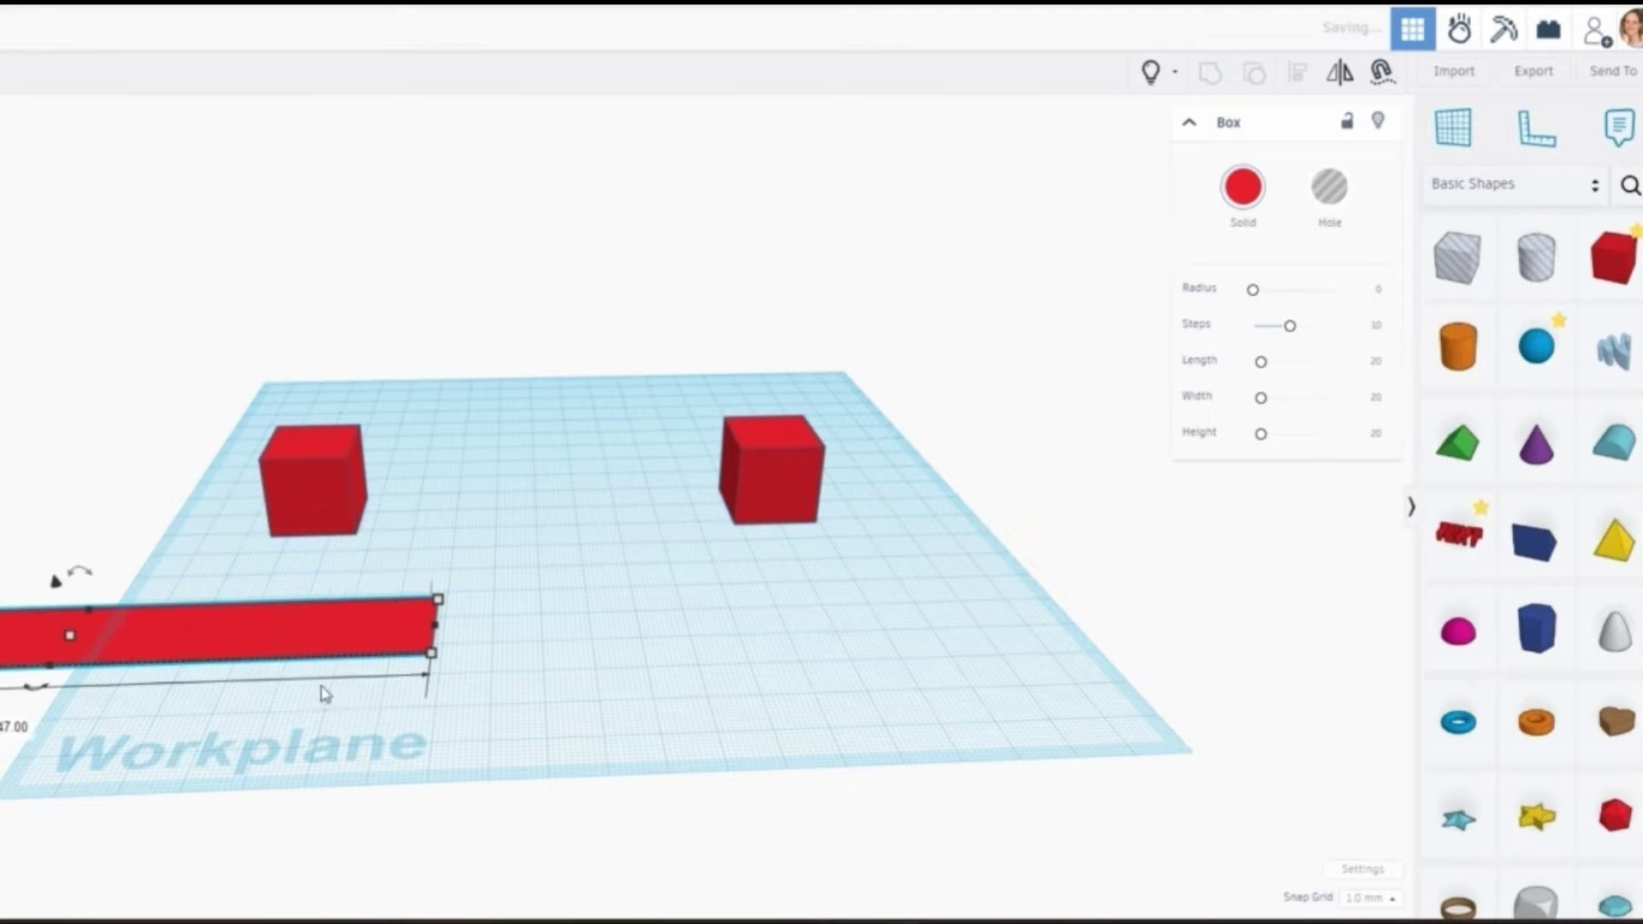
{"action": "left_click_drag", "start_coordinate": [275, 632], "coordinate": [729, 586]}
Step: Set the flat strip's side-to-side length to 133 mm
{"action": "left_click", "coordinate": [339, 505]}
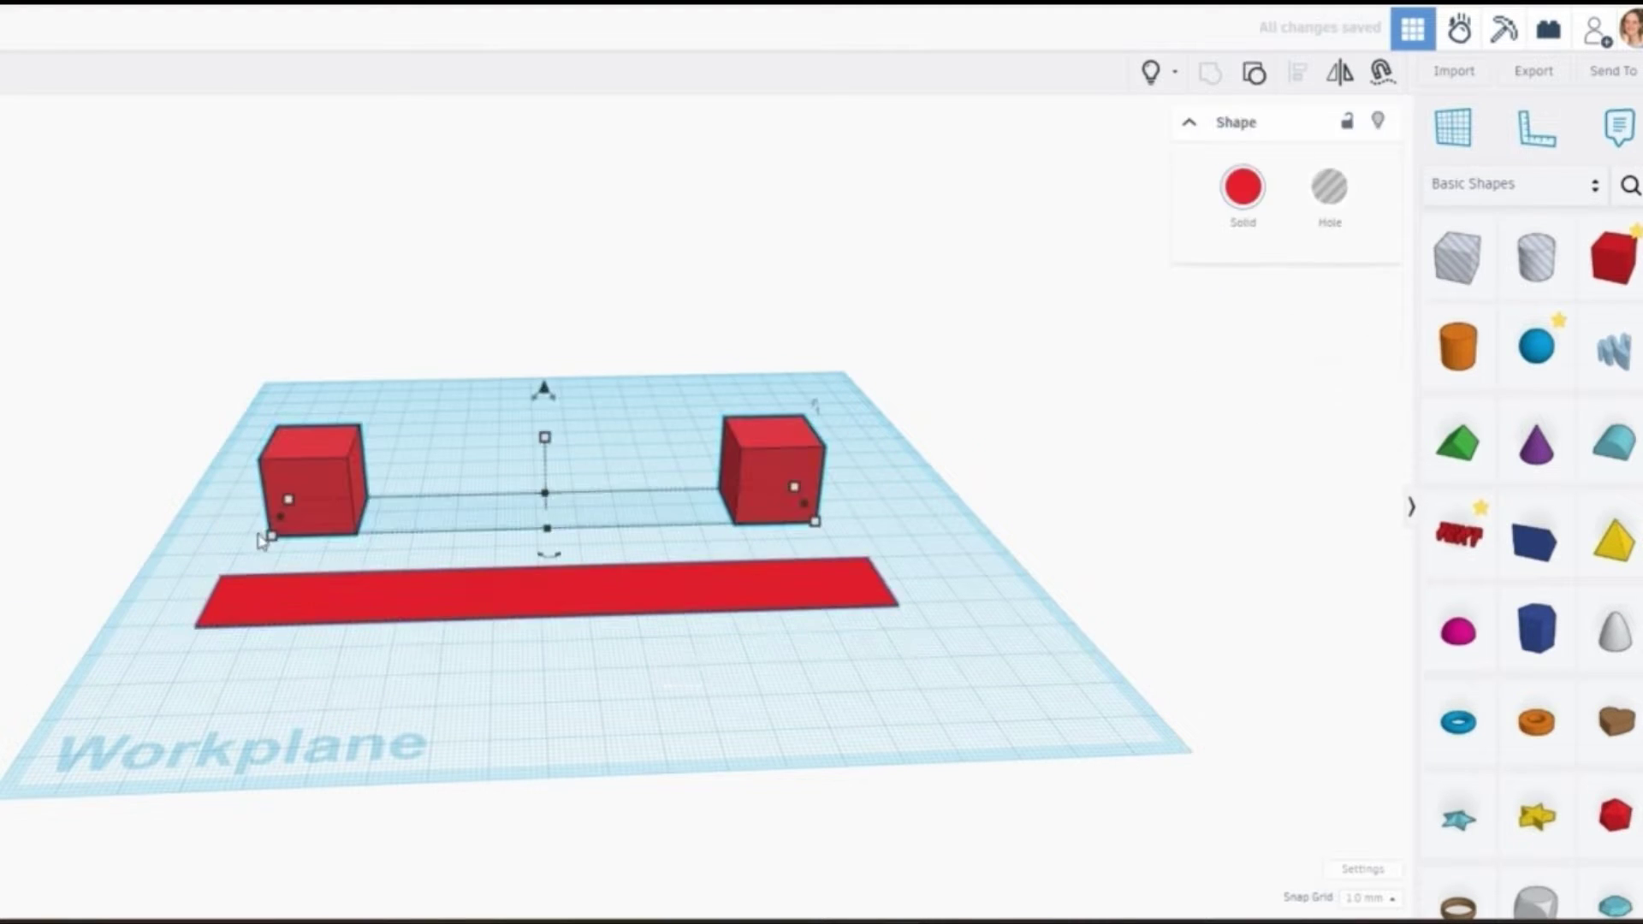
{"action": "left_click", "coordinate": [310, 601]}
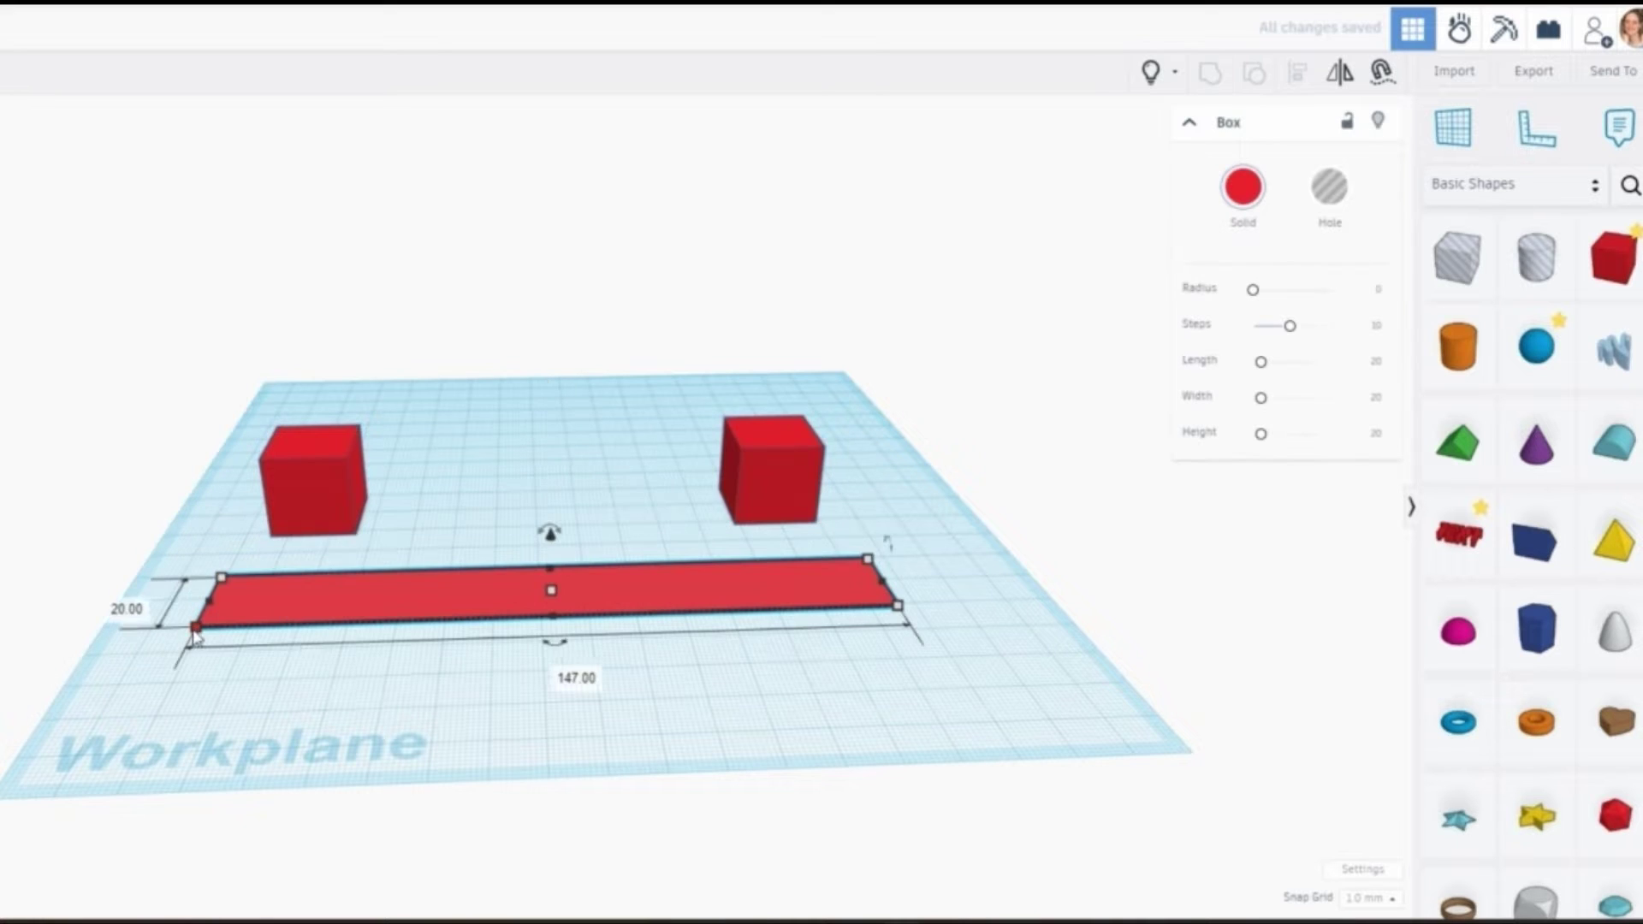
{"action": "left_click", "coordinate": [553, 672]}
{"action": "type", "text": "133"}
{"action": "key", "text": "Return"}
Step: Set the flat strip's front-to-back width to 0.41 mm
{"action": "left_click", "coordinate": [177, 608]}
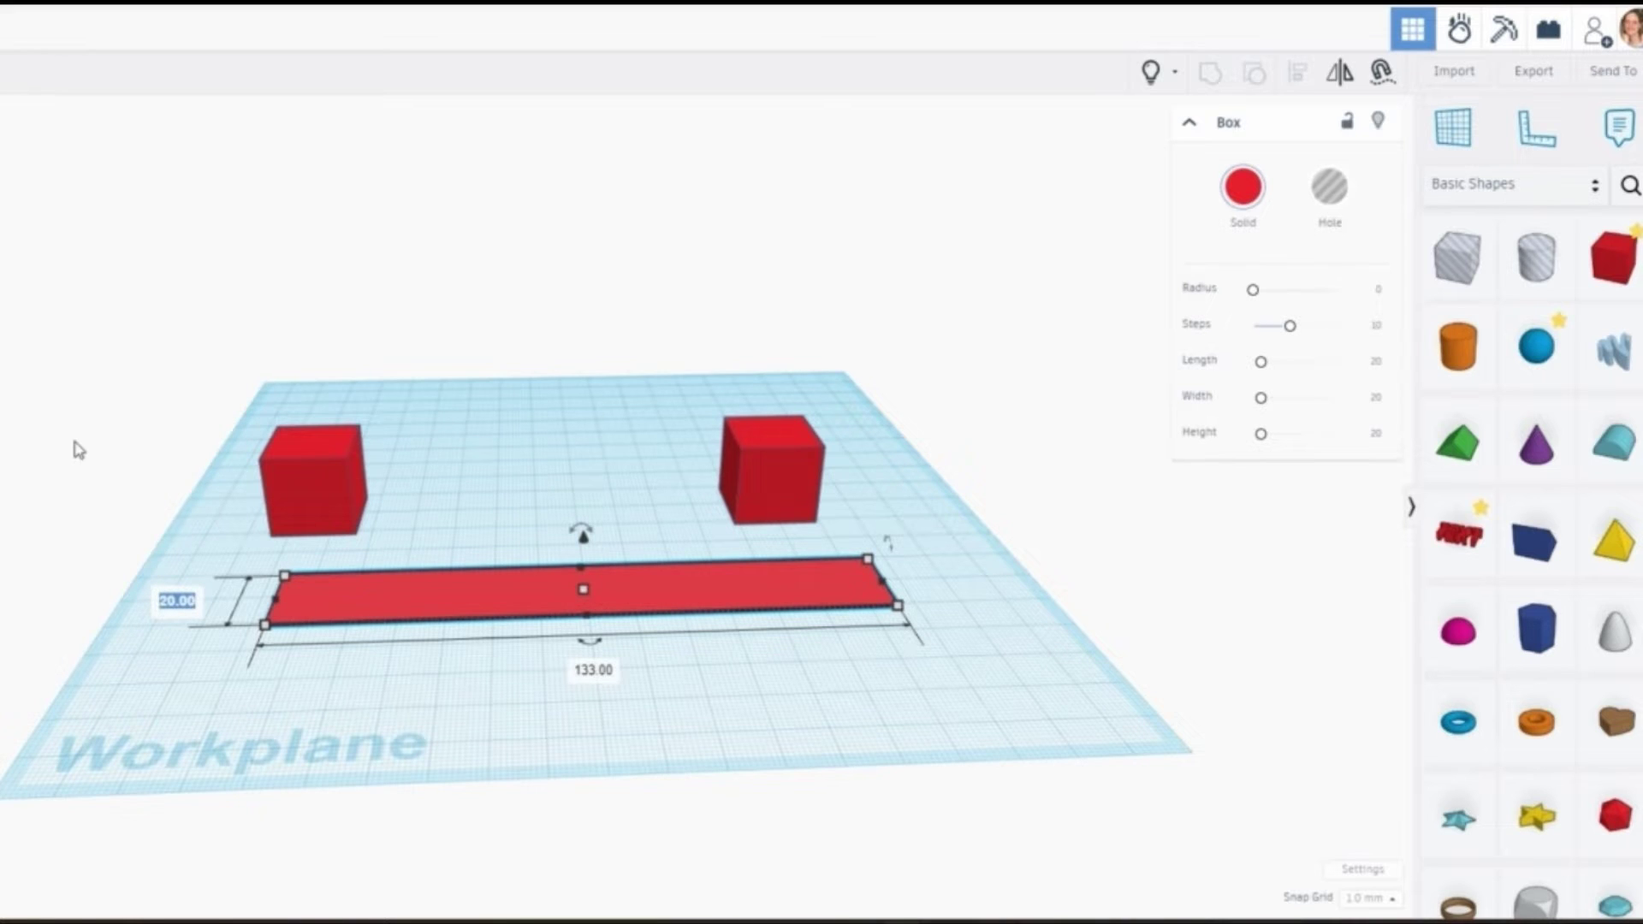
{"action": "type", "text": ".41"}
{"action": "key", "text": "Return"}
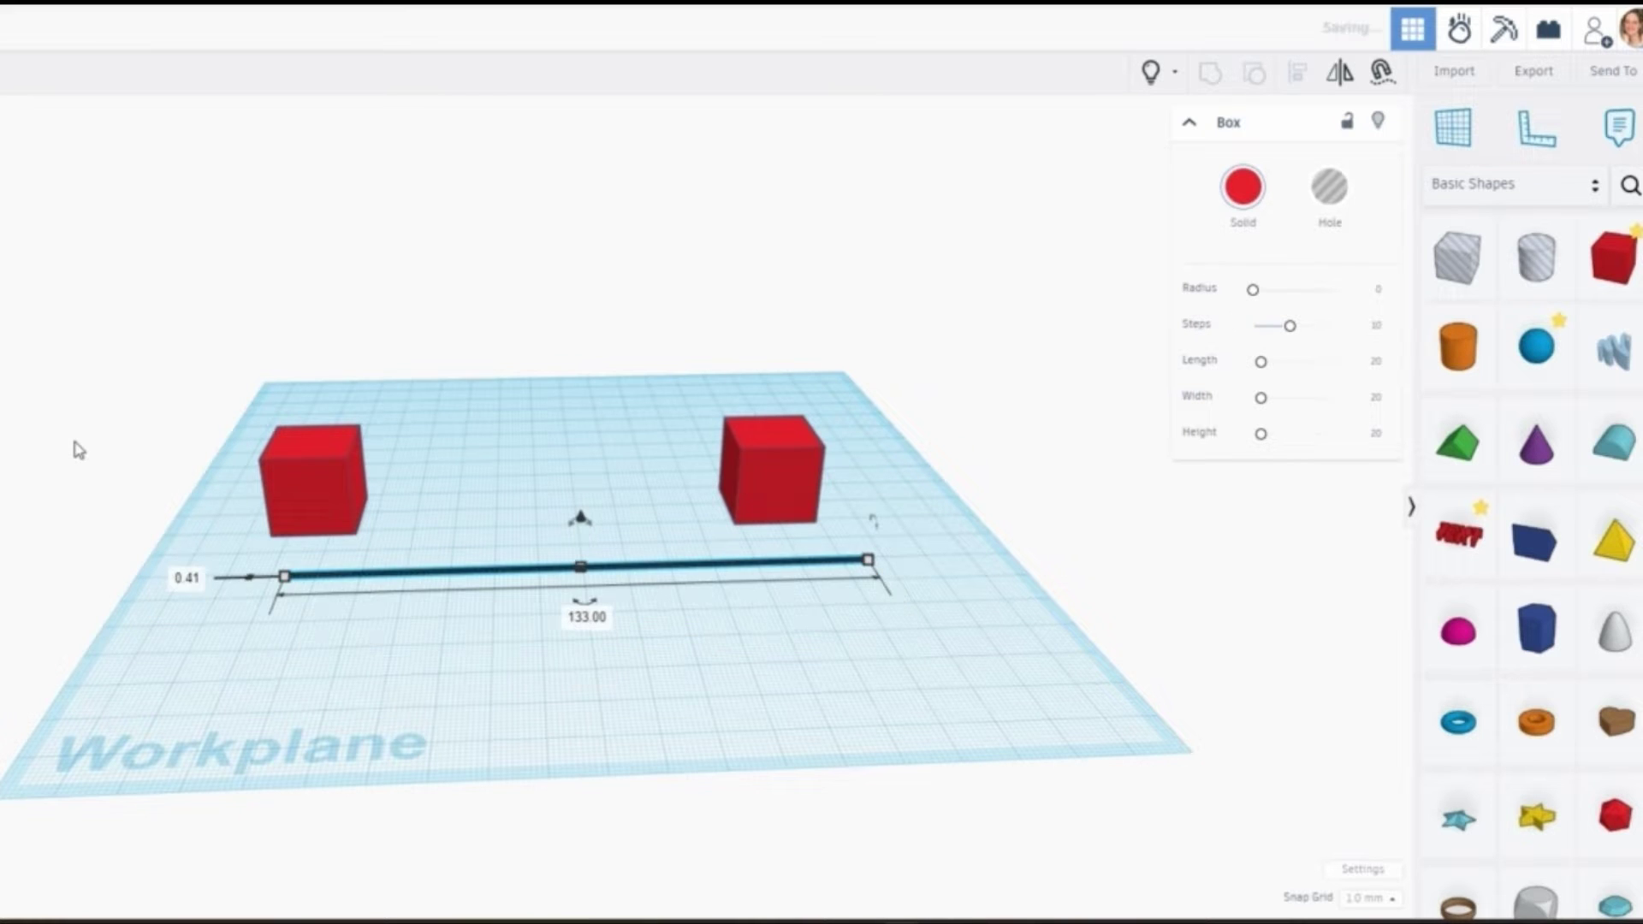
{"action": "right_click_drag", "start_coordinate": [85, 488], "coordinate": [99, 529]}
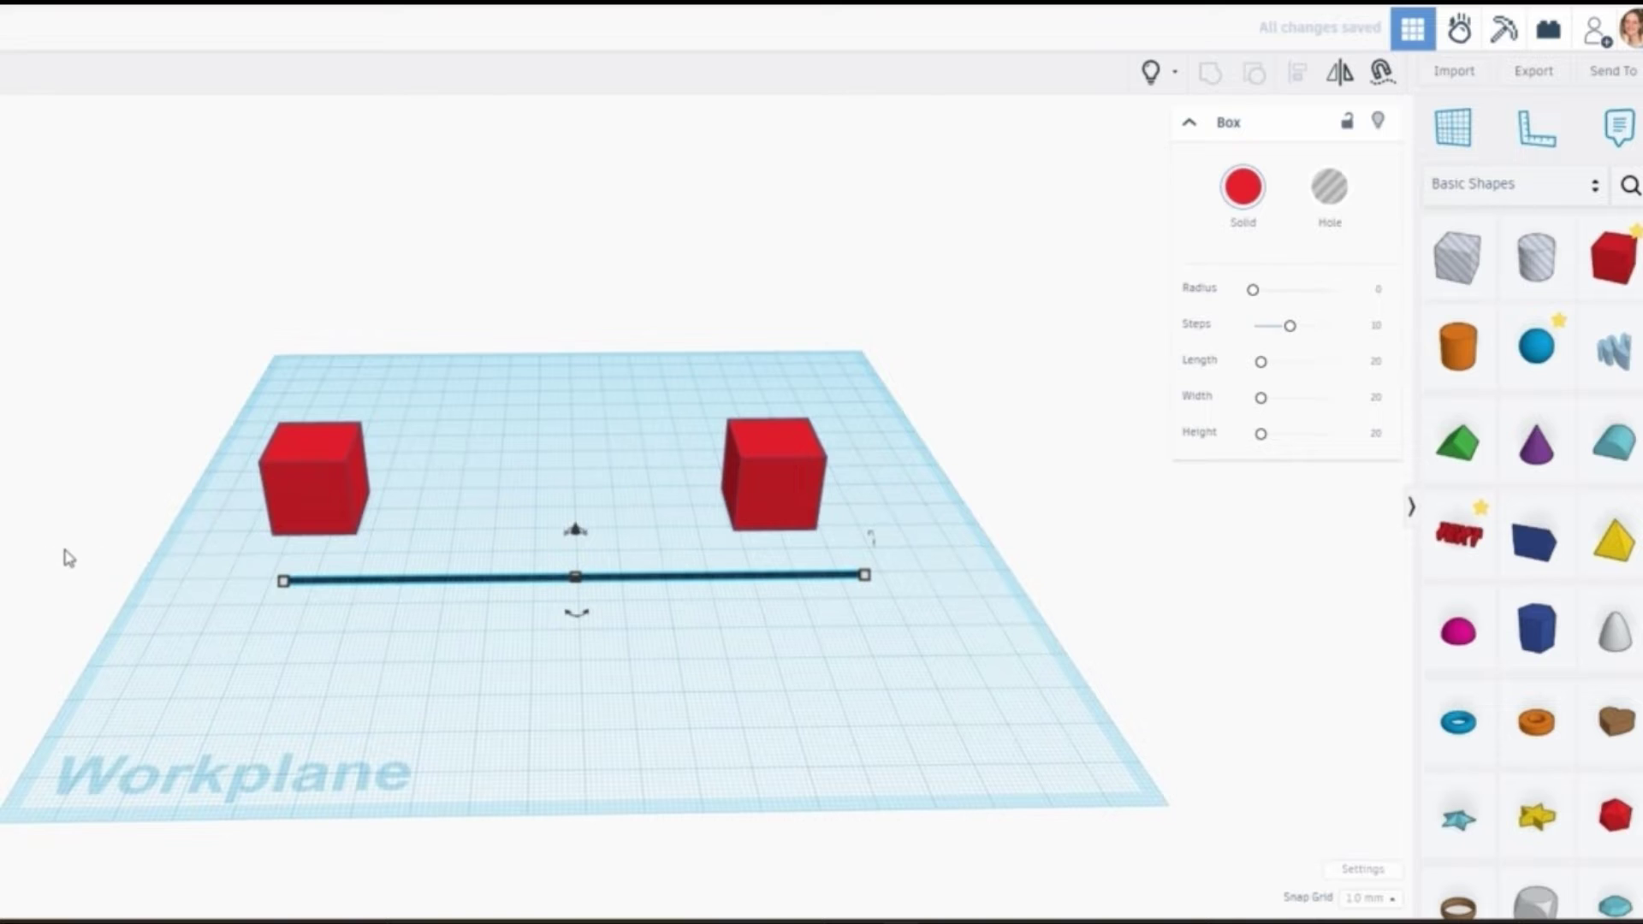
{"action": "right_click_drag", "start_coordinate": [56, 548], "coordinate": [47, 527]}
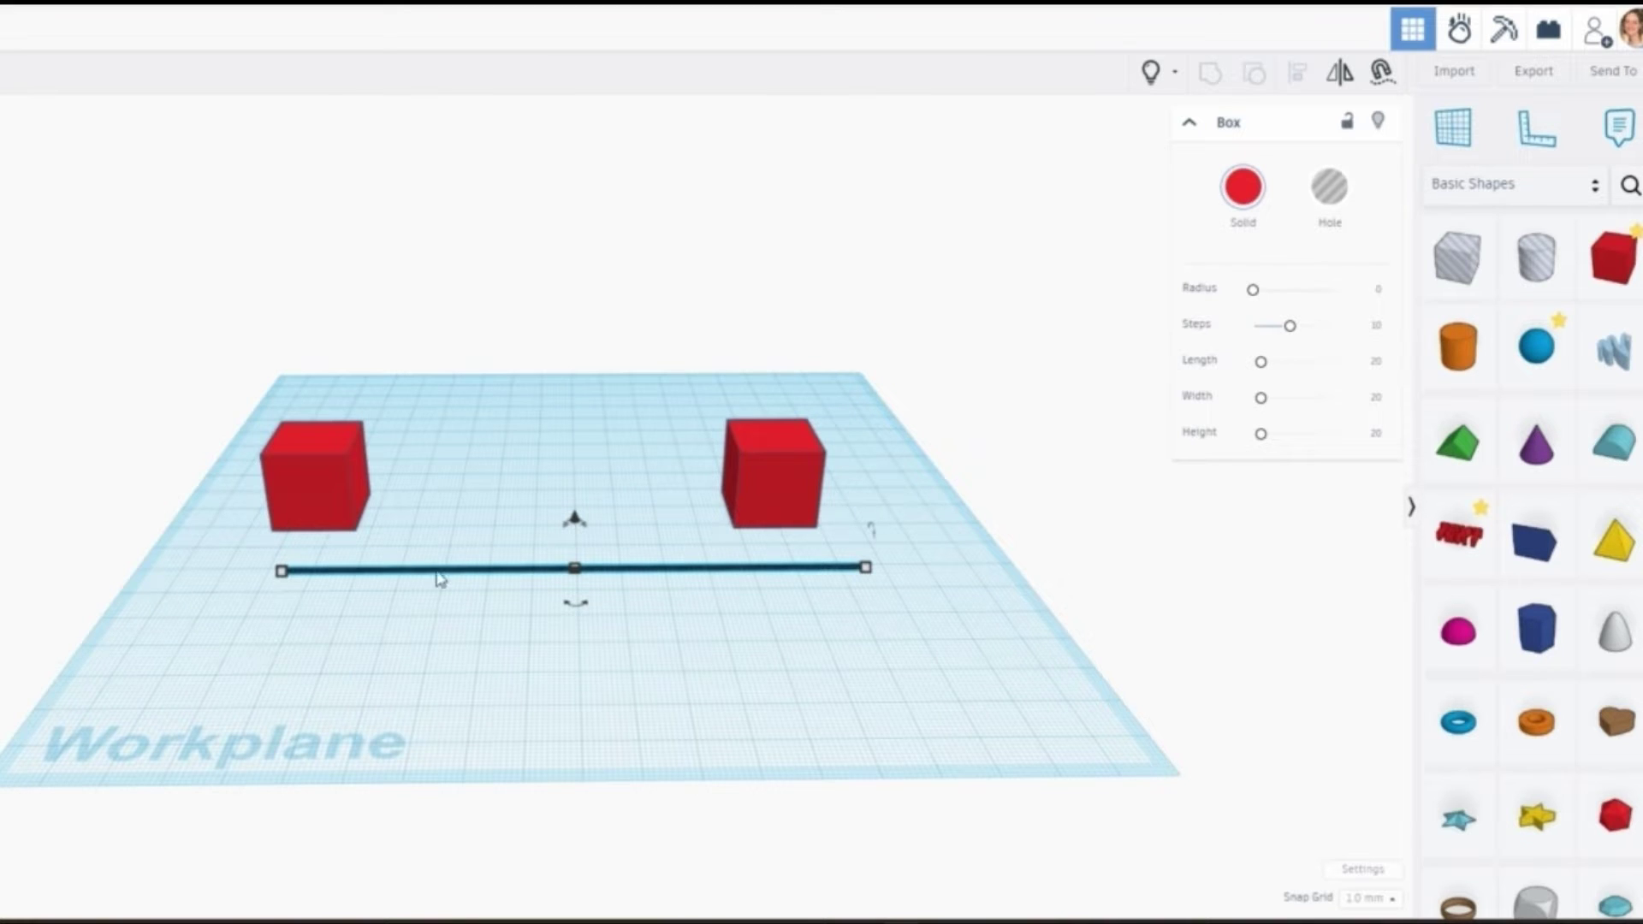
Step: Align the thin strip and the cube pair on their centres in length, depth and height
{"action": "mouse_move", "coordinate": [278, 569]}
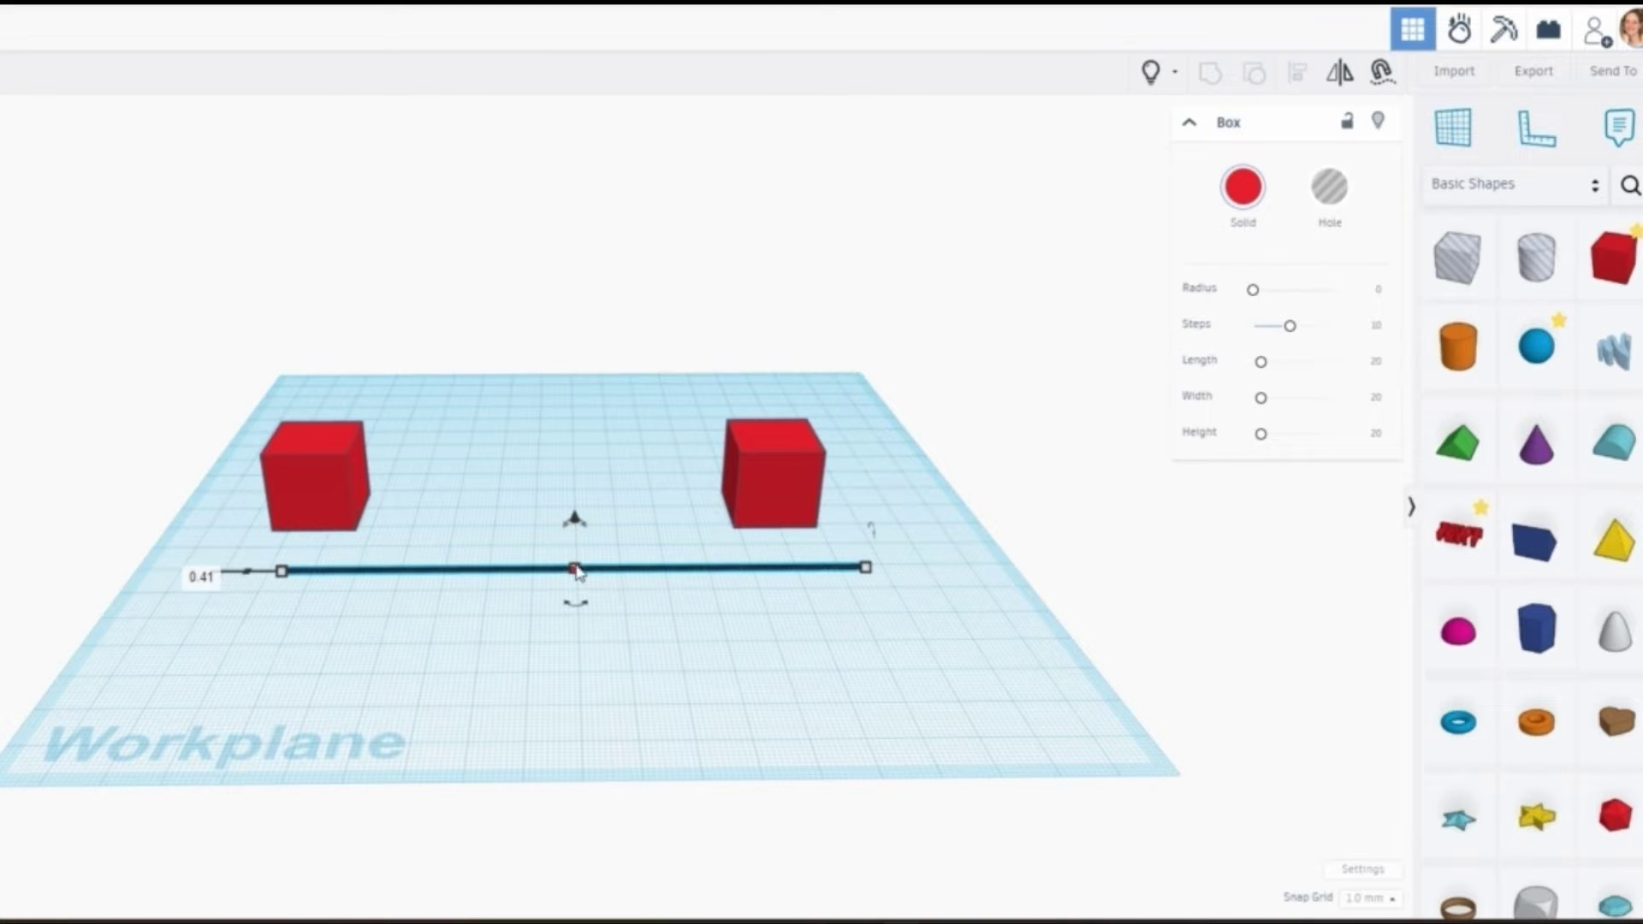
{"action": "left_click_drag", "start_coordinate": [112, 354], "coordinate": [453, 648]}
{"action": "left_click", "coordinate": [1298, 72]}
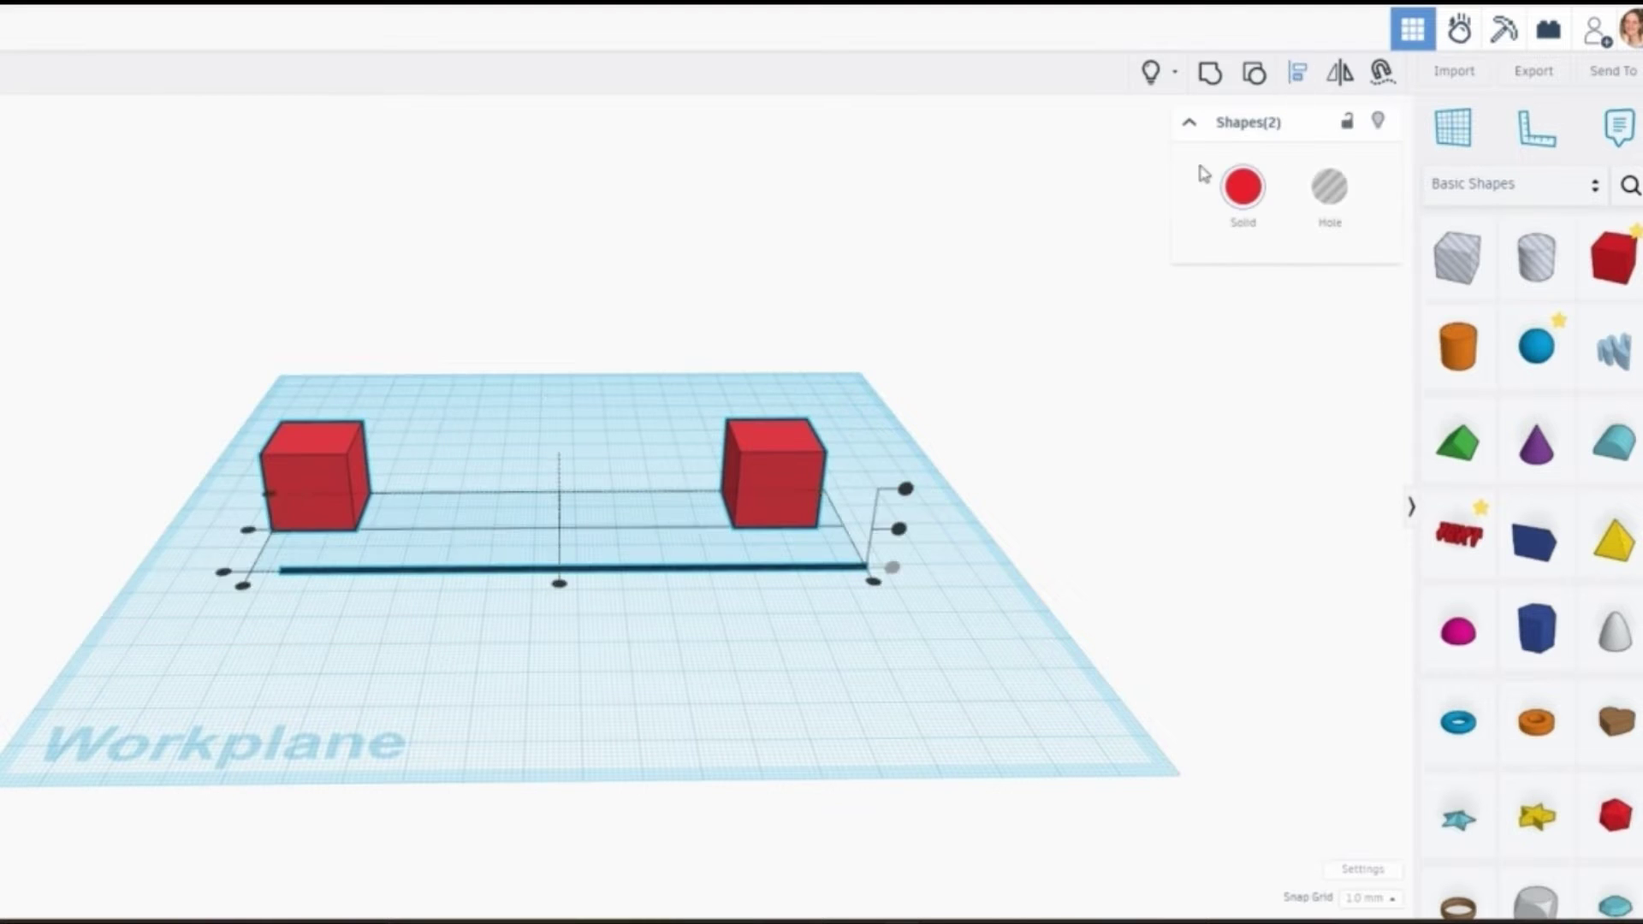
{"action": "left_click", "coordinate": [561, 586]}
{"action": "left_click", "coordinate": [262, 533]}
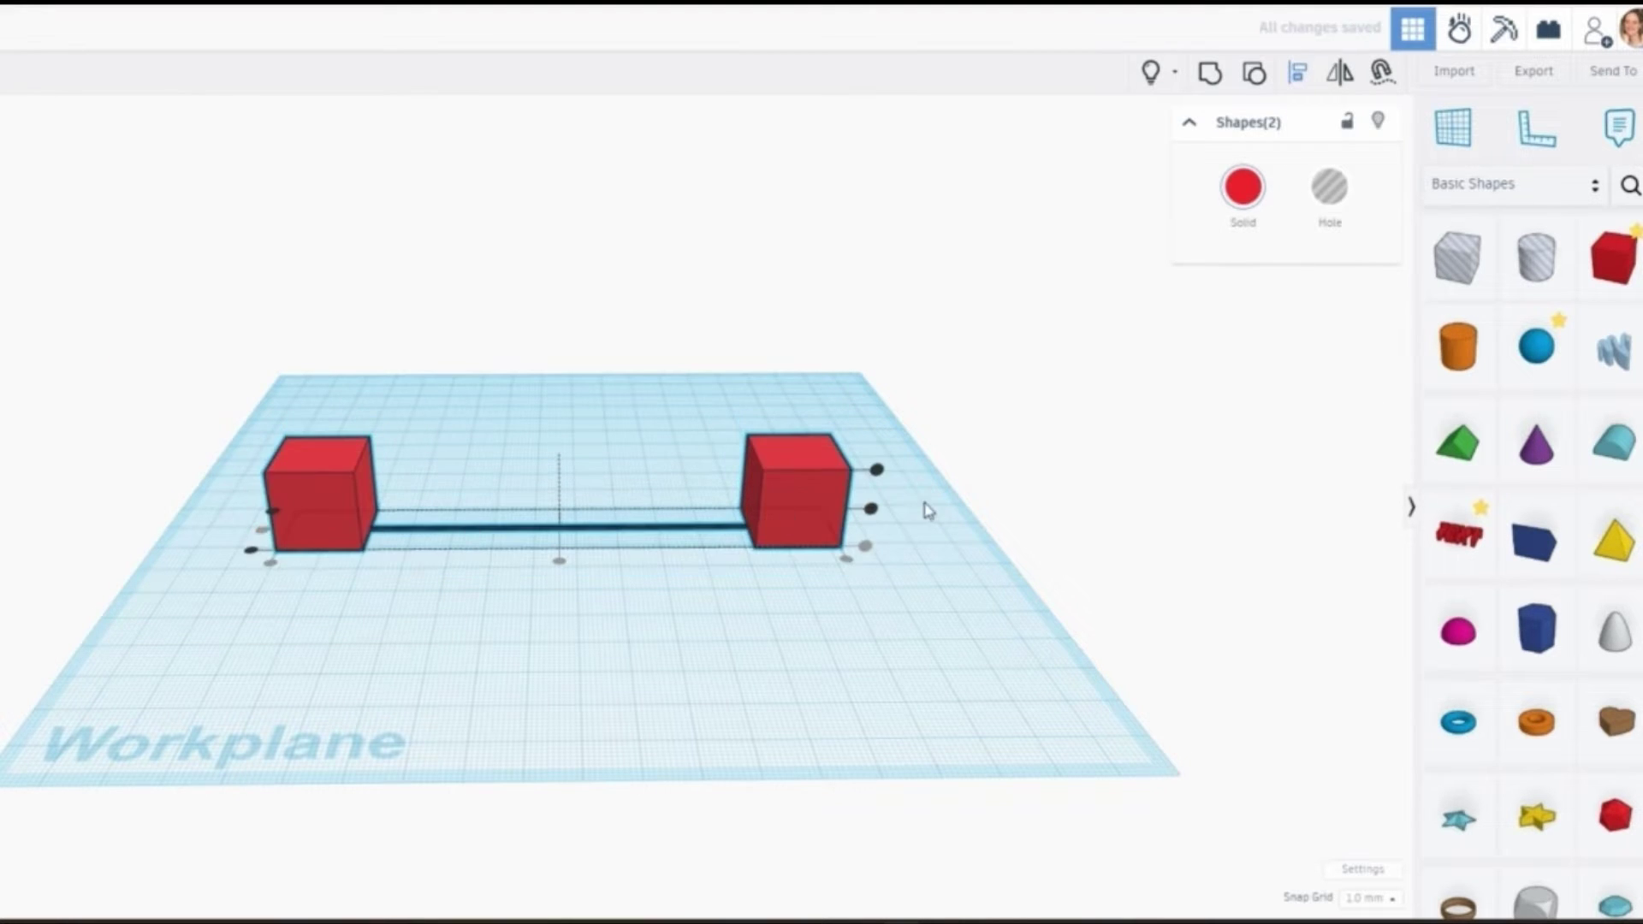
{"action": "left_click", "coordinate": [871, 510]}
{"action": "mouse_move", "coordinate": [371, 708]}
{"action": "right_mouse_down"}
{"action": "mouse_move", "coordinate": [367, 643]}
{"action": "mouse_move", "coordinate": [359, 679]}
{"action": "right_mouse_up"}
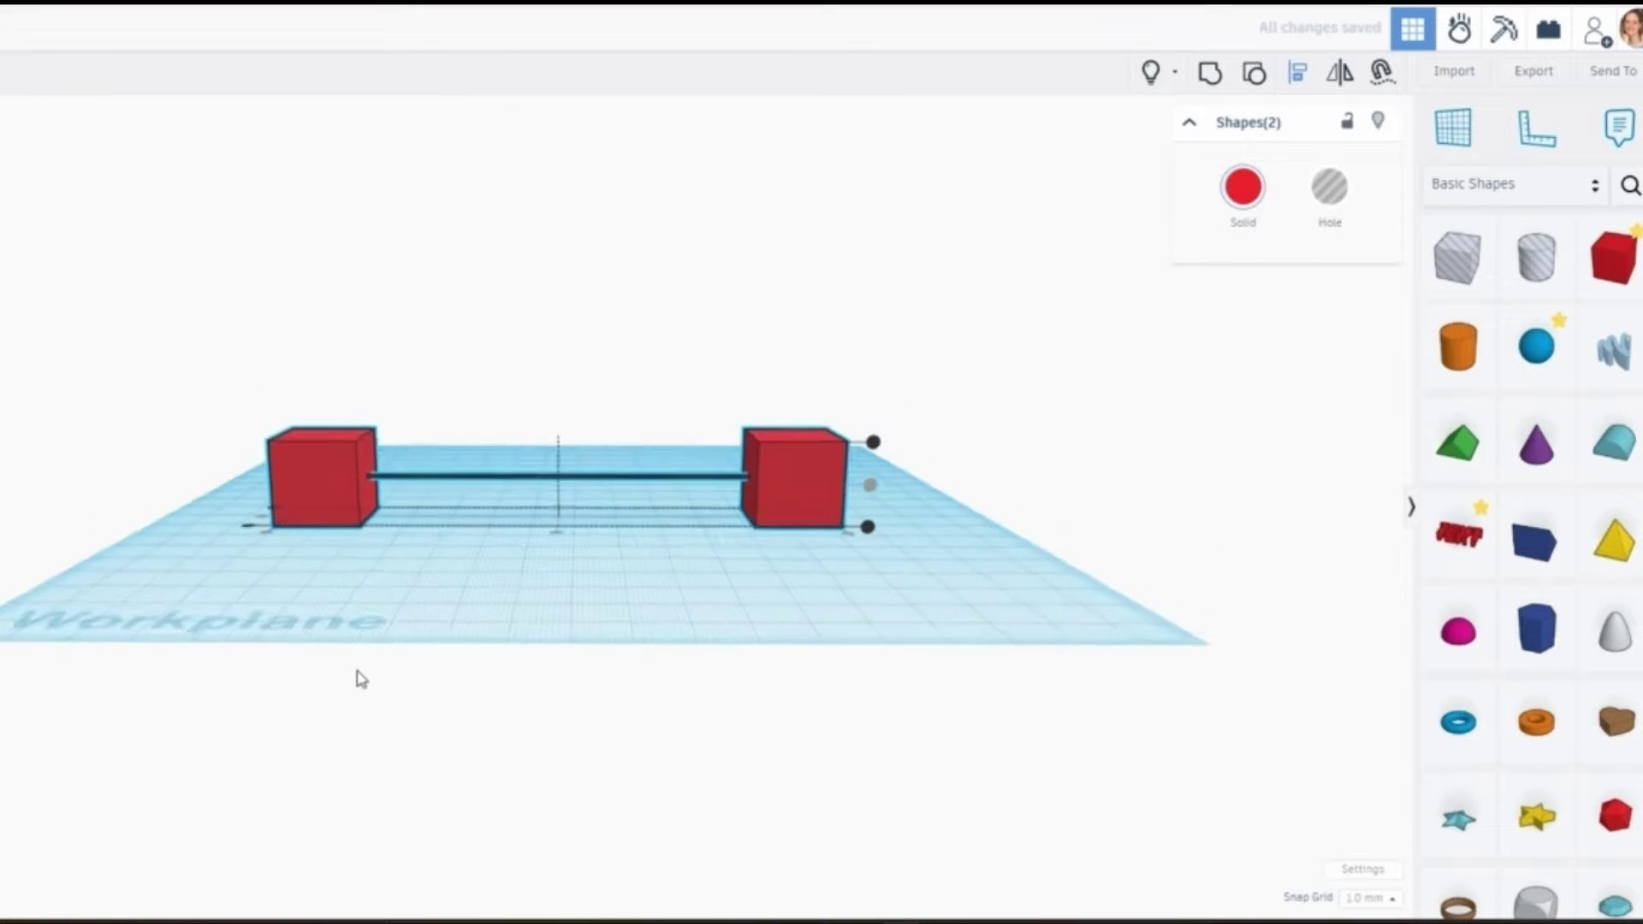
Step: Group the strip and the cube pair into a single bridge shape and select it
{"action": "left_click", "coordinate": [1210, 72]}
{"action": "scroll", "coordinate": [432, 402], "scroll_direction": "up", "scroll_amount": 4}
{"action": "mouse_move", "coordinate": [425, 406]}
{"action": "right_mouse_down"}
{"action": "mouse_move", "coordinate": [518, 390]}
{"action": "mouse_move", "coordinate": [734, 427]}
{"action": "mouse_move", "coordinate": [433, 421]}
{"action": "mouse_move", "coordinate": [416, 389]}
{"action": "right_mouse_up"}
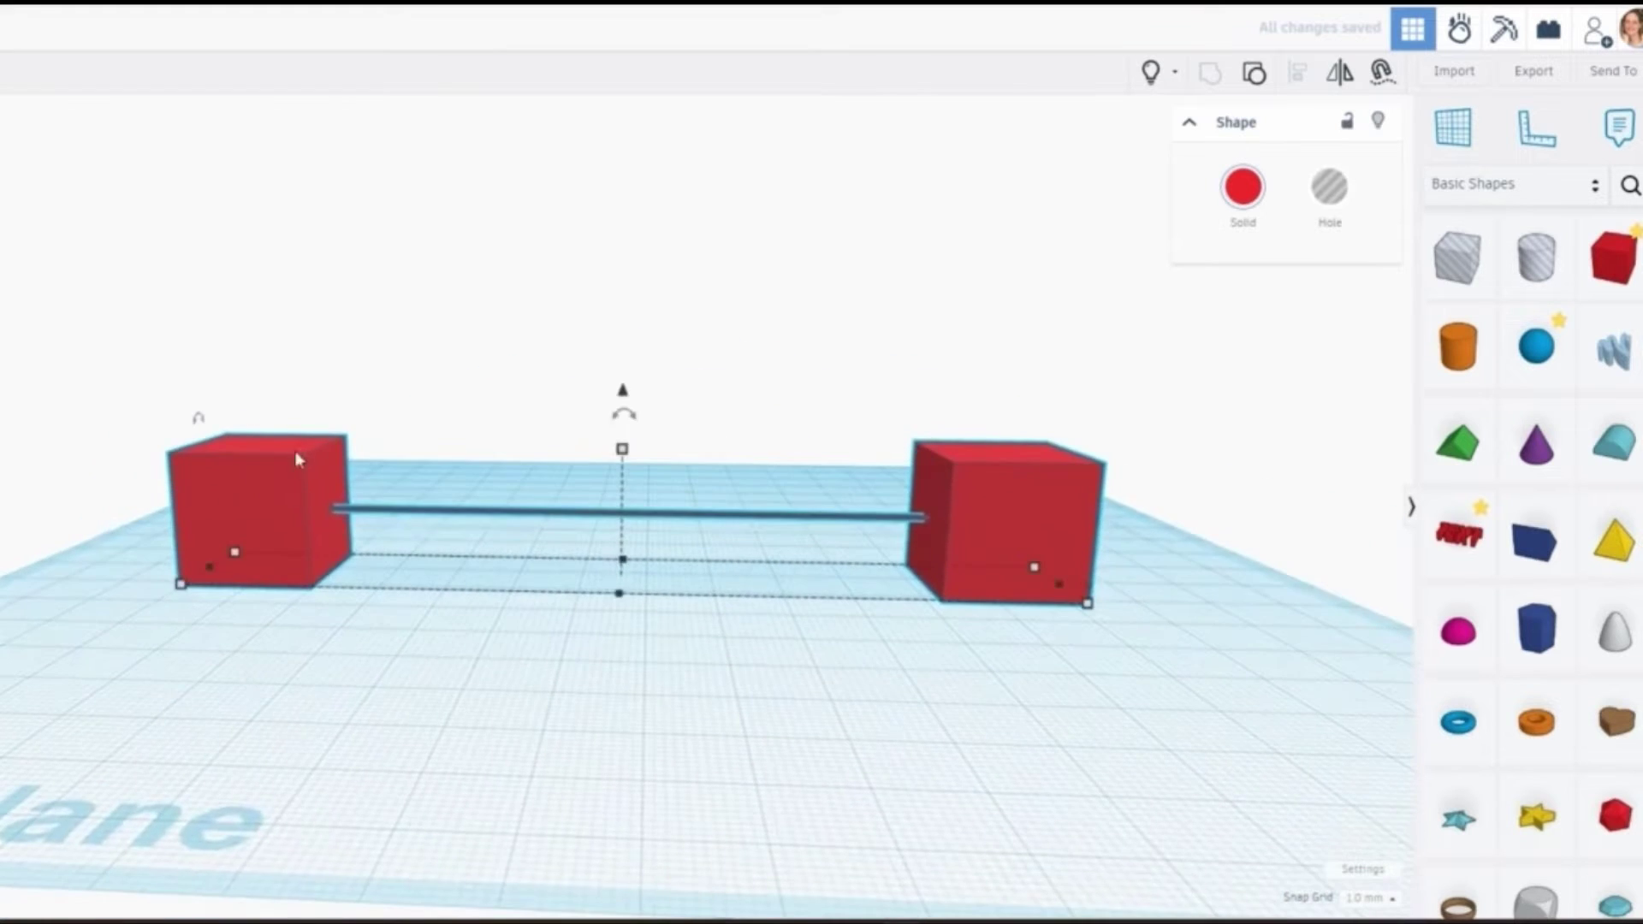
{"action": "right_click_drag", "start_coordinate": [110, 519], "coordinate": [145, 582]}
{"action": "scroll", "coordinate": [55, 635], "scroll_direction": "down", "scroll_amount": 2}
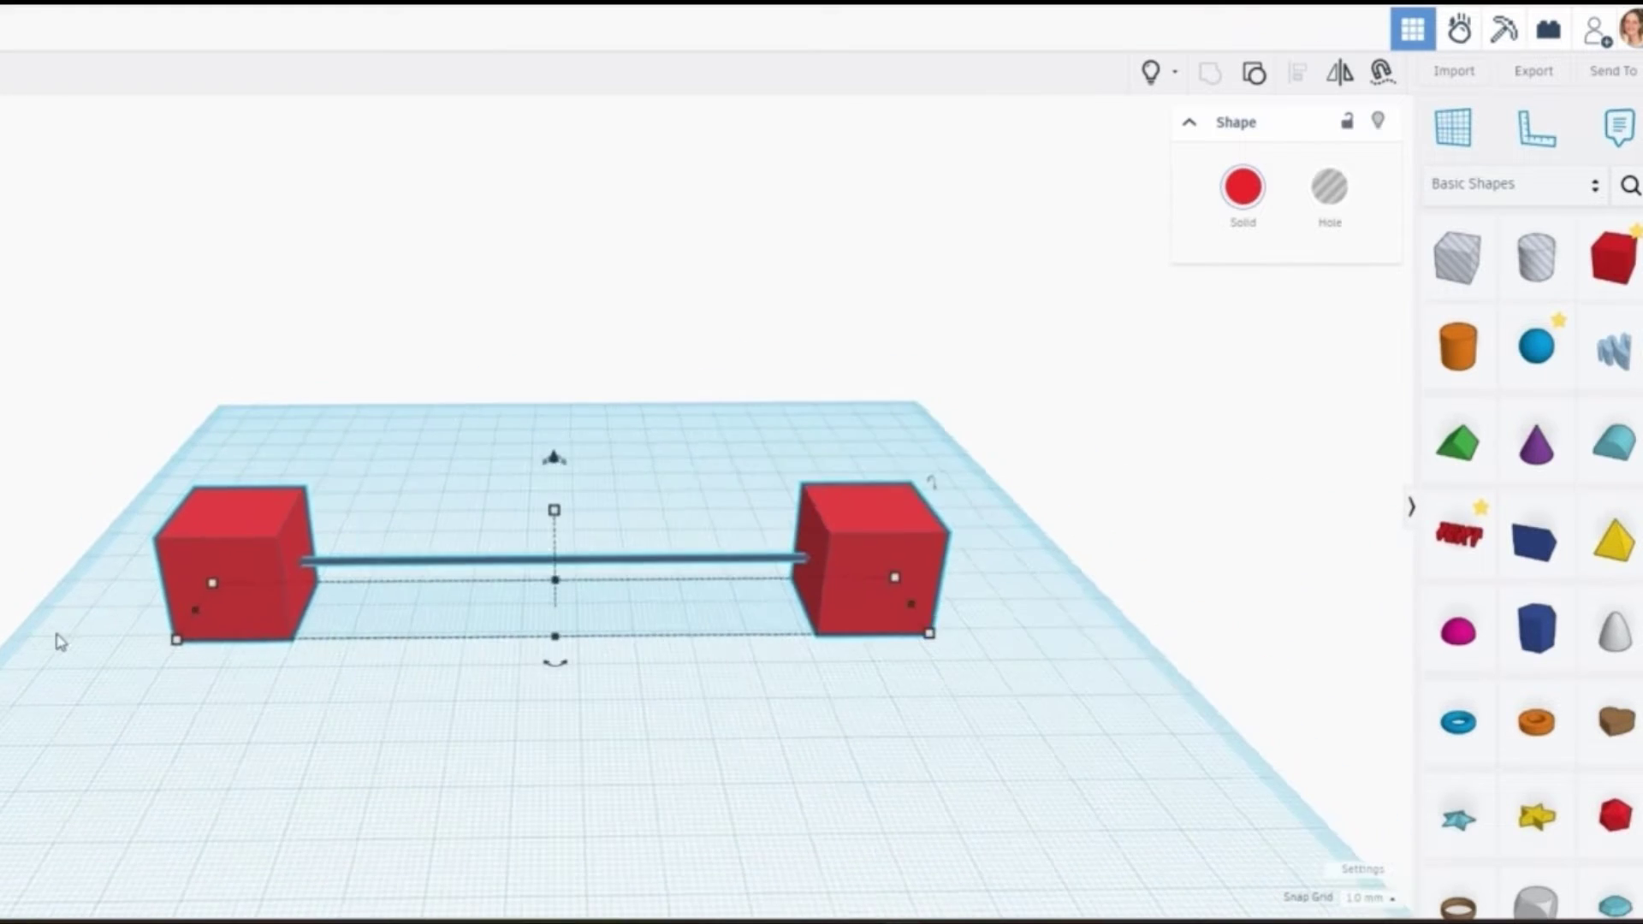
{"action": "right_click_drag", "start_coordinate": [49, 642], "coordinate": [15, 680]}
{"action": "left_click", "coordinate": [186, 730]}
{"action": "left_click", "coordinate": [208, 555]}
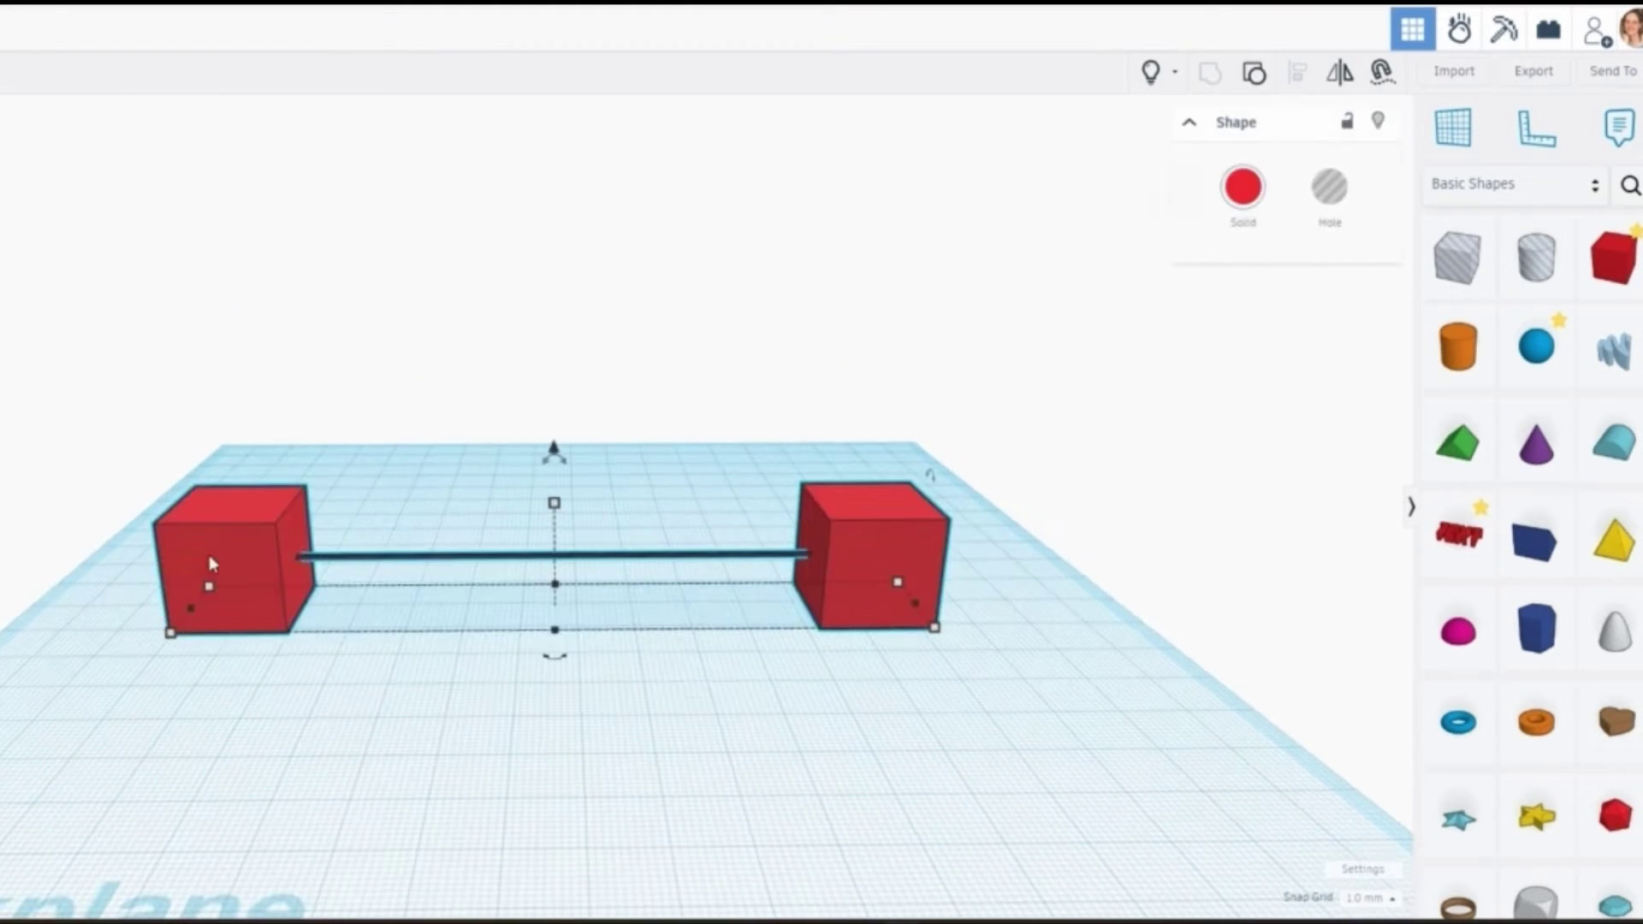
Step: Export the grouped bridge model as an STL file and show its overall dimensions
{"action": "left_click", "coordinate": [1536, 74]}
{"action": "left_click", "coordinate": [788, 503]}
{"action": "mouse_move", "coordinate": [789, 505]}
{"action": "right_mouse_down"}
{"action": "mouse_move", "coordinate": [798, 560]}
{"action": "mouse_move", "coordinate": [796, 504]}
{"action": "right_mouse_up"}
{"action": "left_click", "coordinate": [208, 587]}
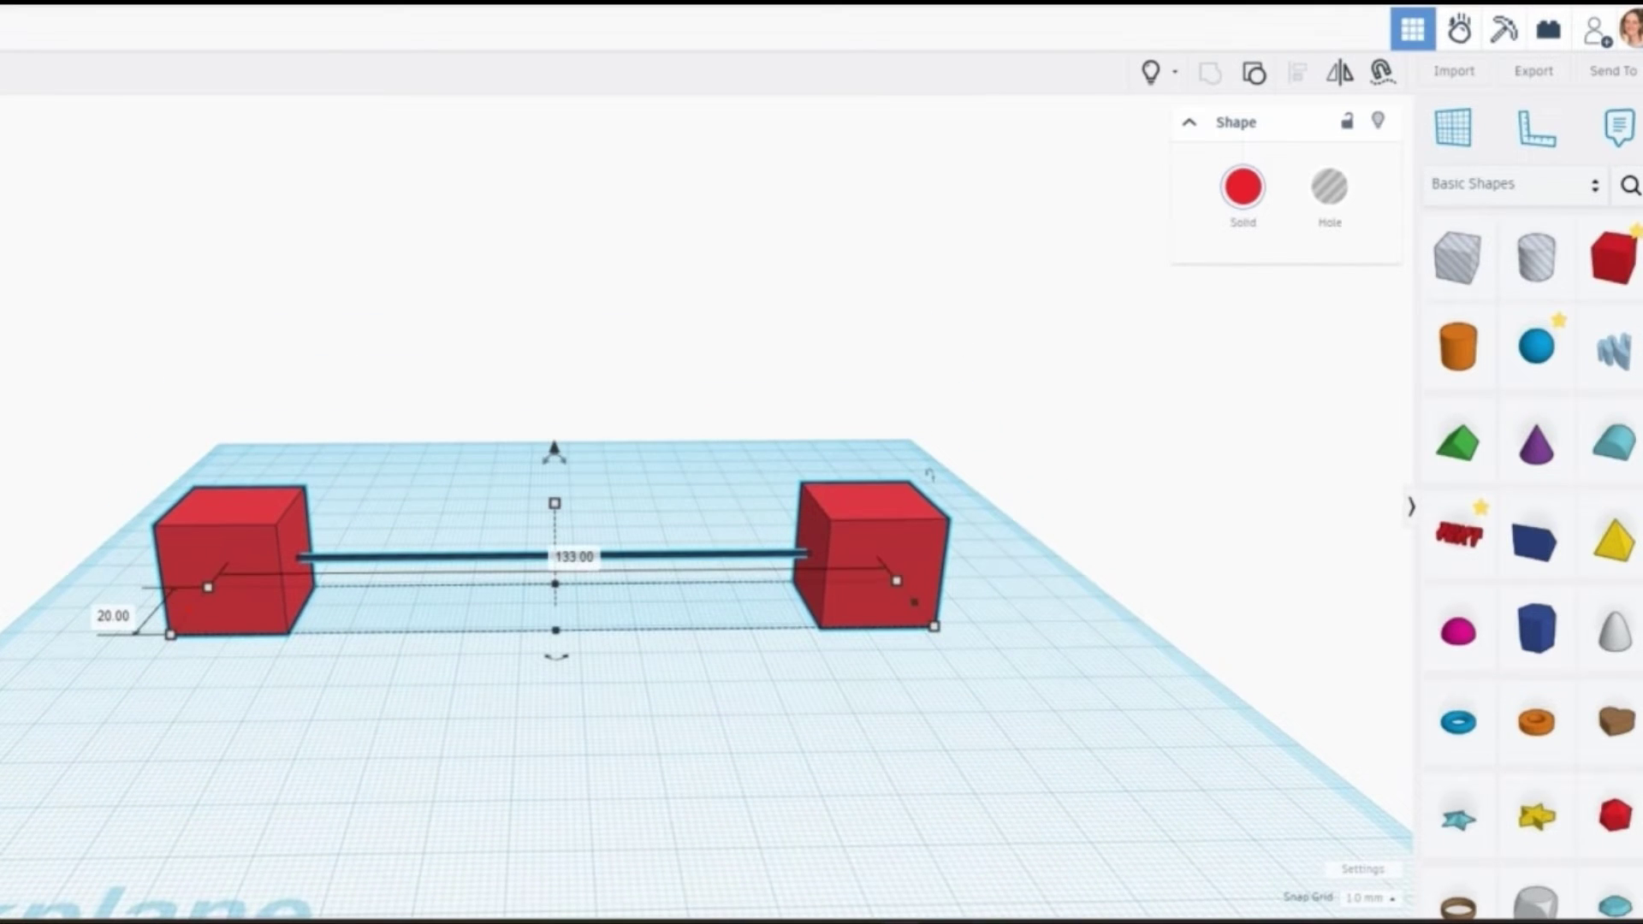
Step: Switch to Bambu Studio and import Sizzling Uusam.stl onto the plate
{"action": "left_click", "coordinate": [1030, 921]}
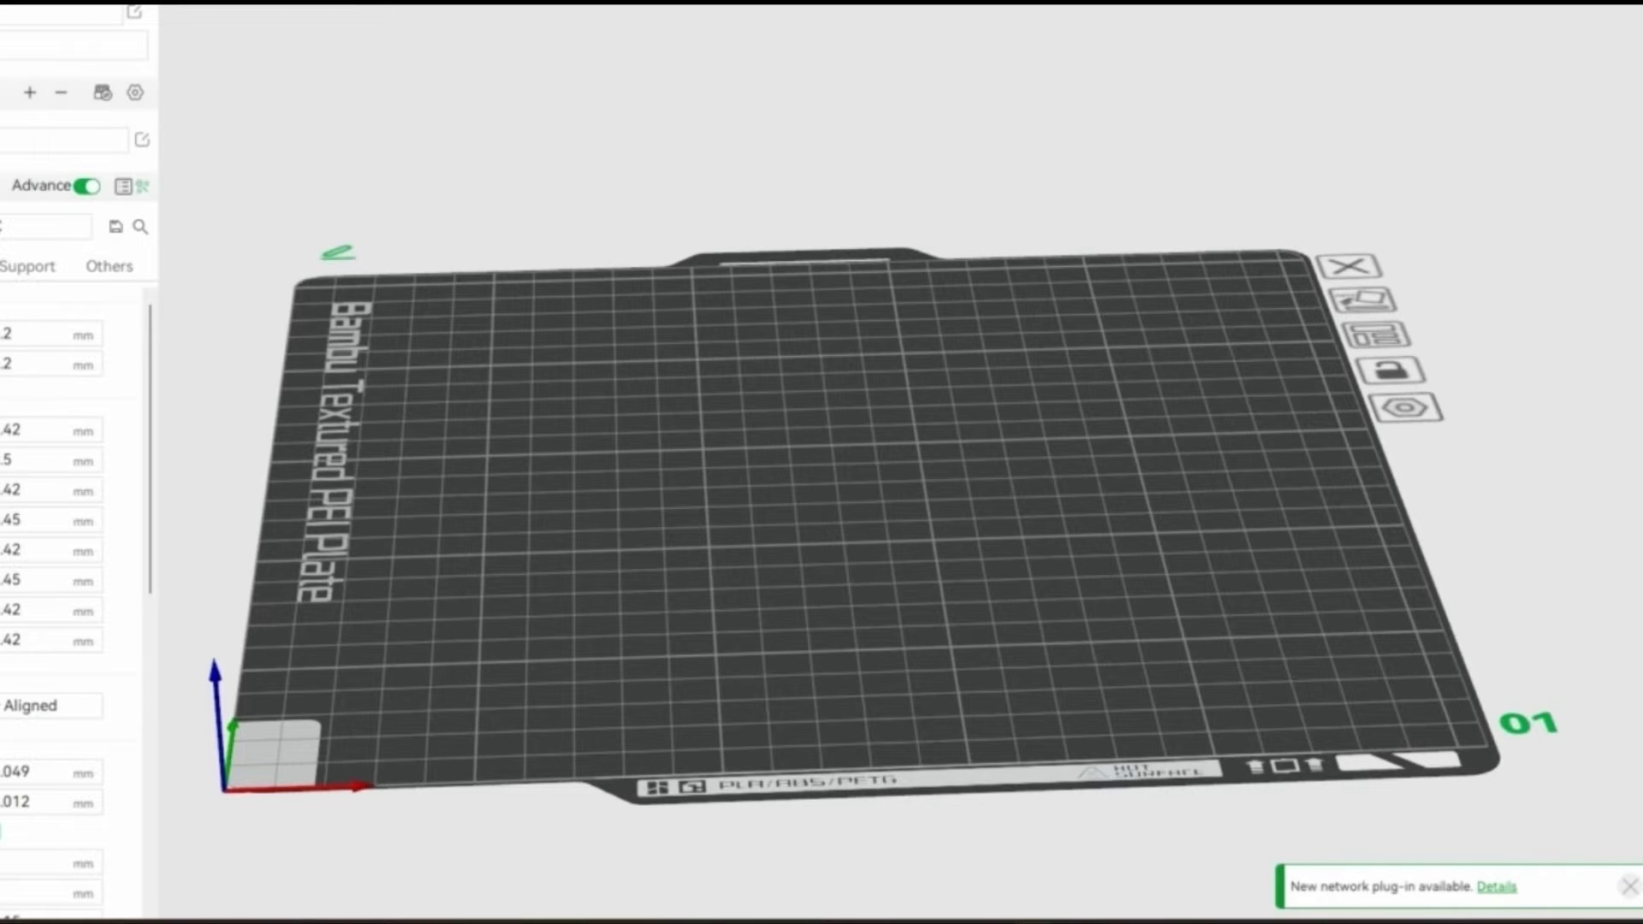
{"action": "left_click", "coordinate": [561, 3]}
{"action": "left_click", "coordinate": [54, 77]}
{"action": "left_click", "coordinate": [533, 388]}
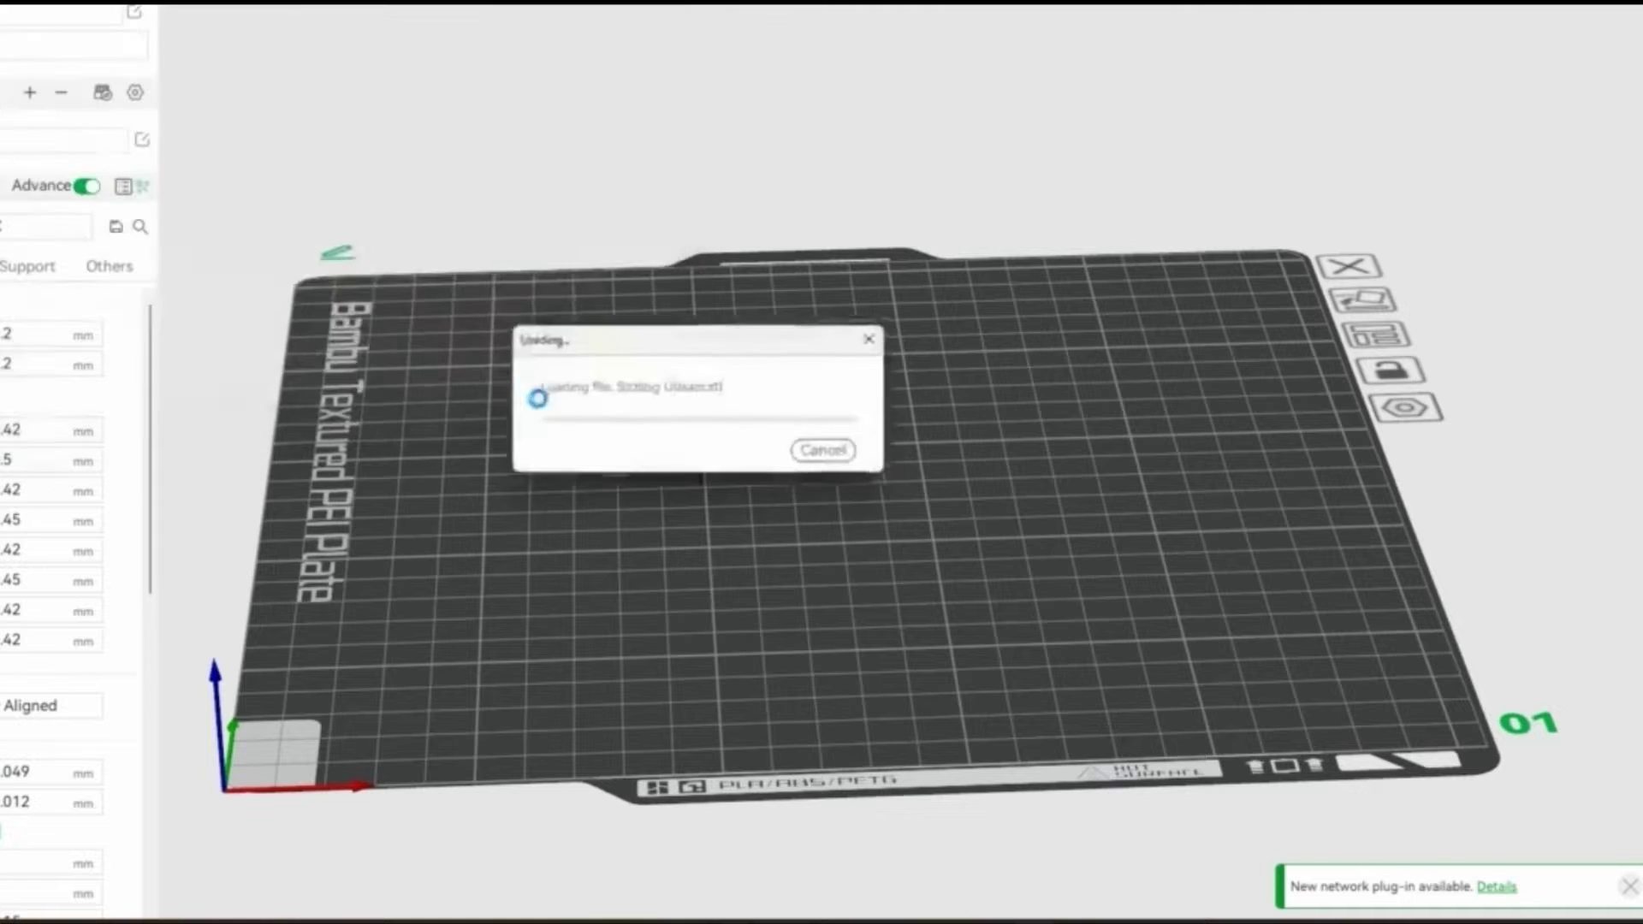
Step: Switch the process preset to the 0.24 mm layer height one, transferring the Arachne wall generator setting
{"action": "mouse_move", "coordinate": [353, 461]}
{"action": "left_mouse_down"}
{"action": "mouse_move", "coordinate": [367, 430]}
{"action": "mouse_move", "coordinate": [449, 445]}
{"action": "mouse_move", "coordinate": [474, 514]}
{"action": "mouse_move", "coordinate": [383, 486]}
{"action": "mouse_move", "coordinate": [352, 451]}
{"action": "left_mouse_up"}
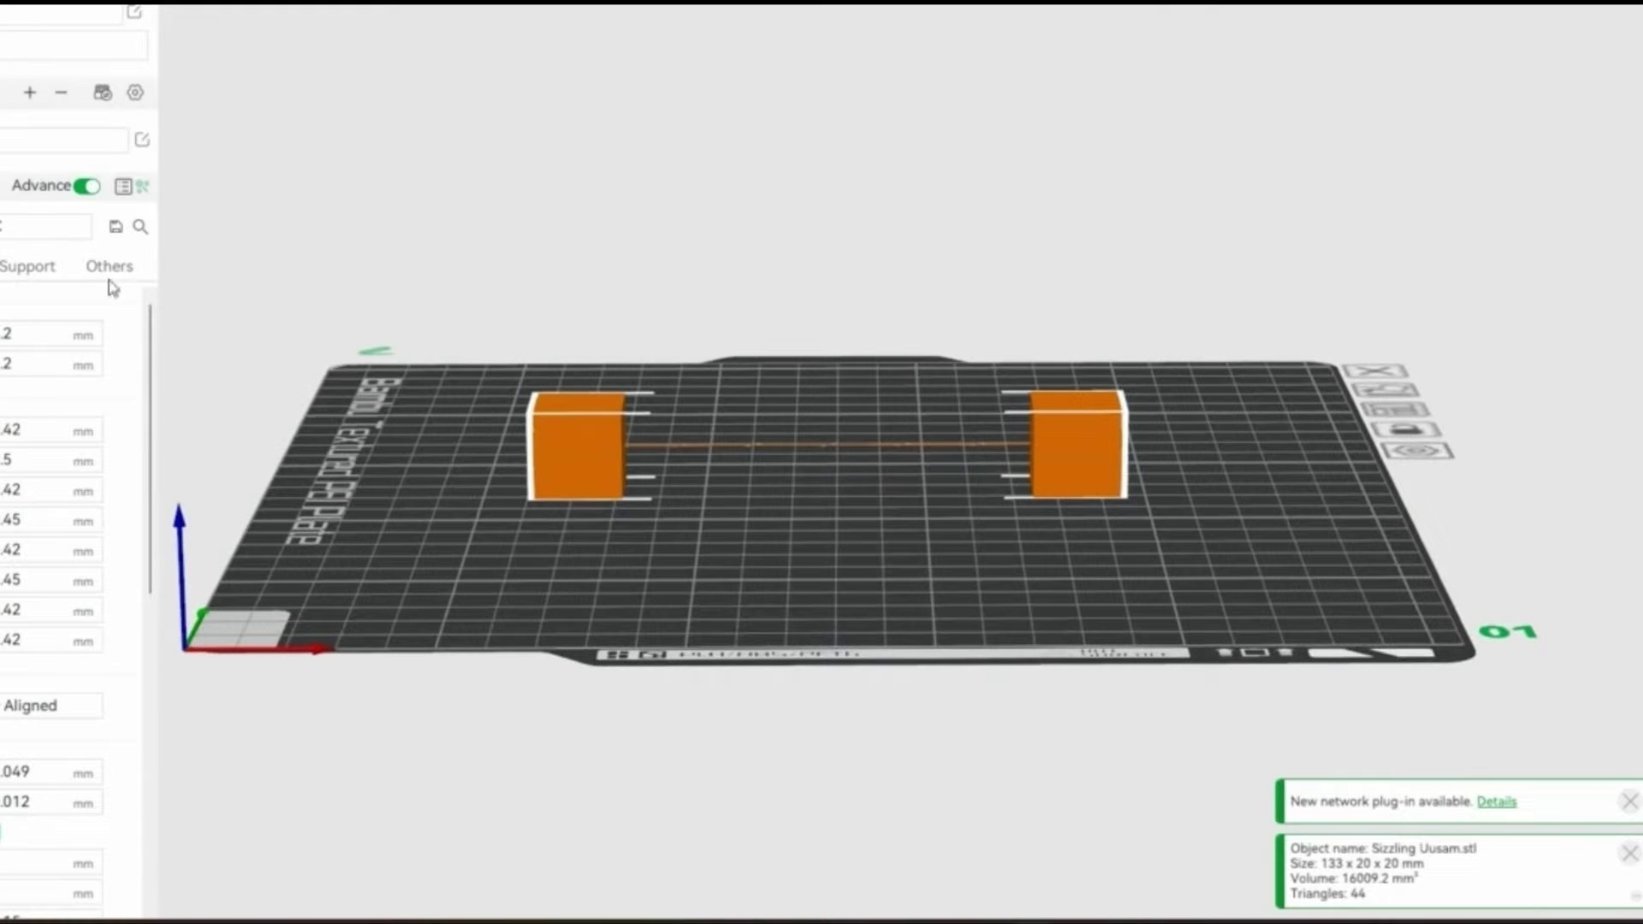
{"action": "left_click", "coordinate": [26, 227]}
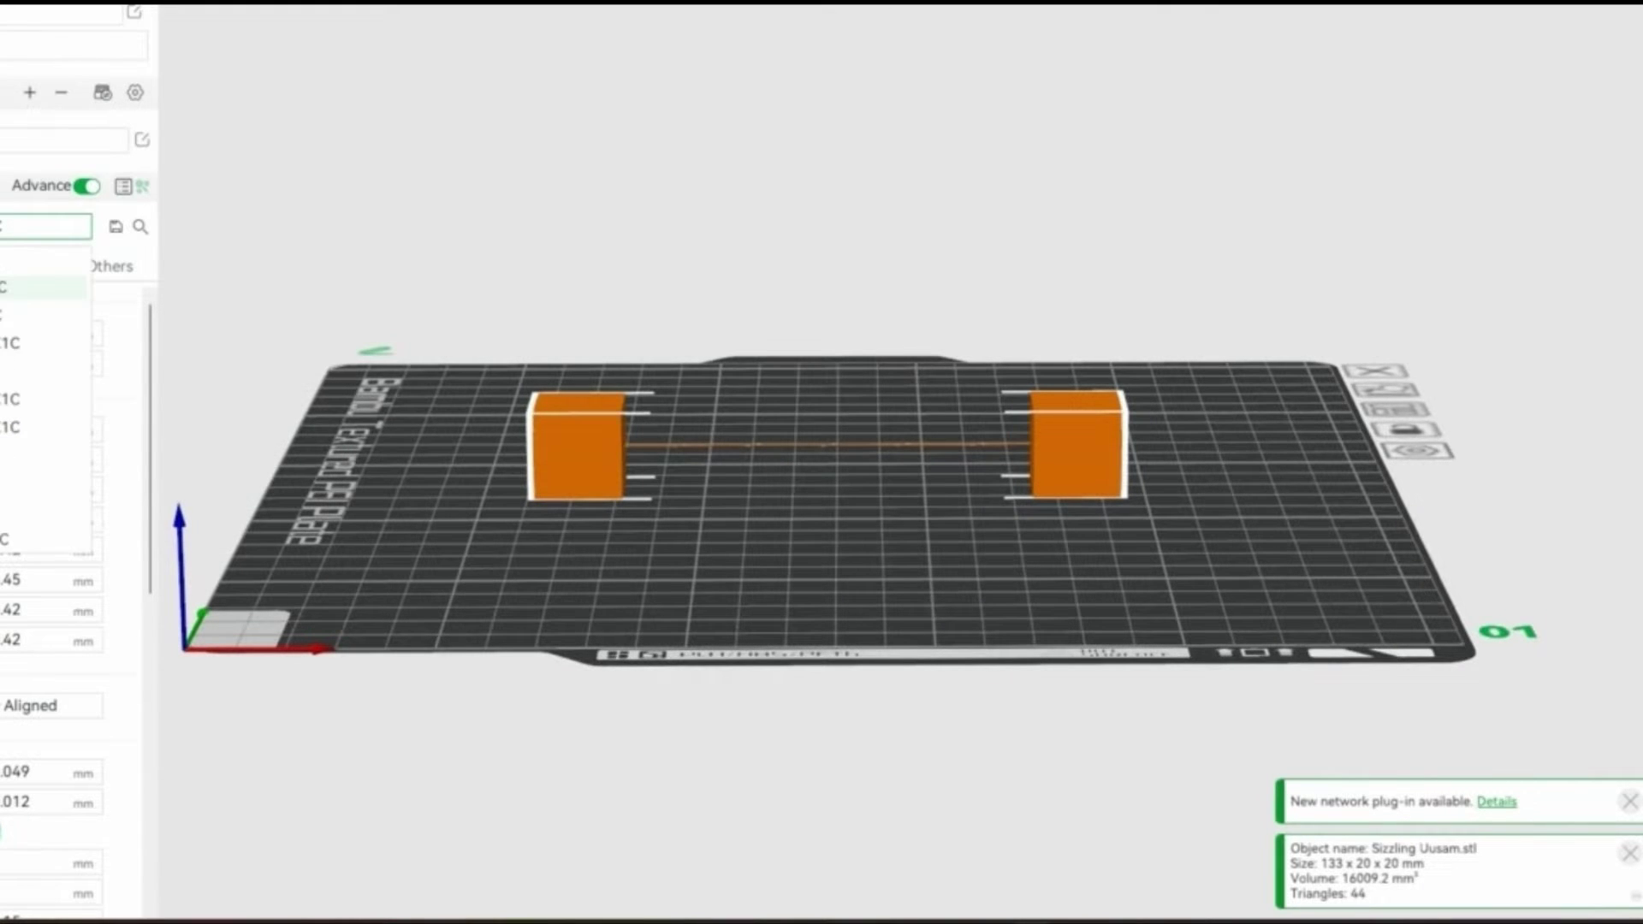
{"action": "left_click", "coordinate": [34, 512]}
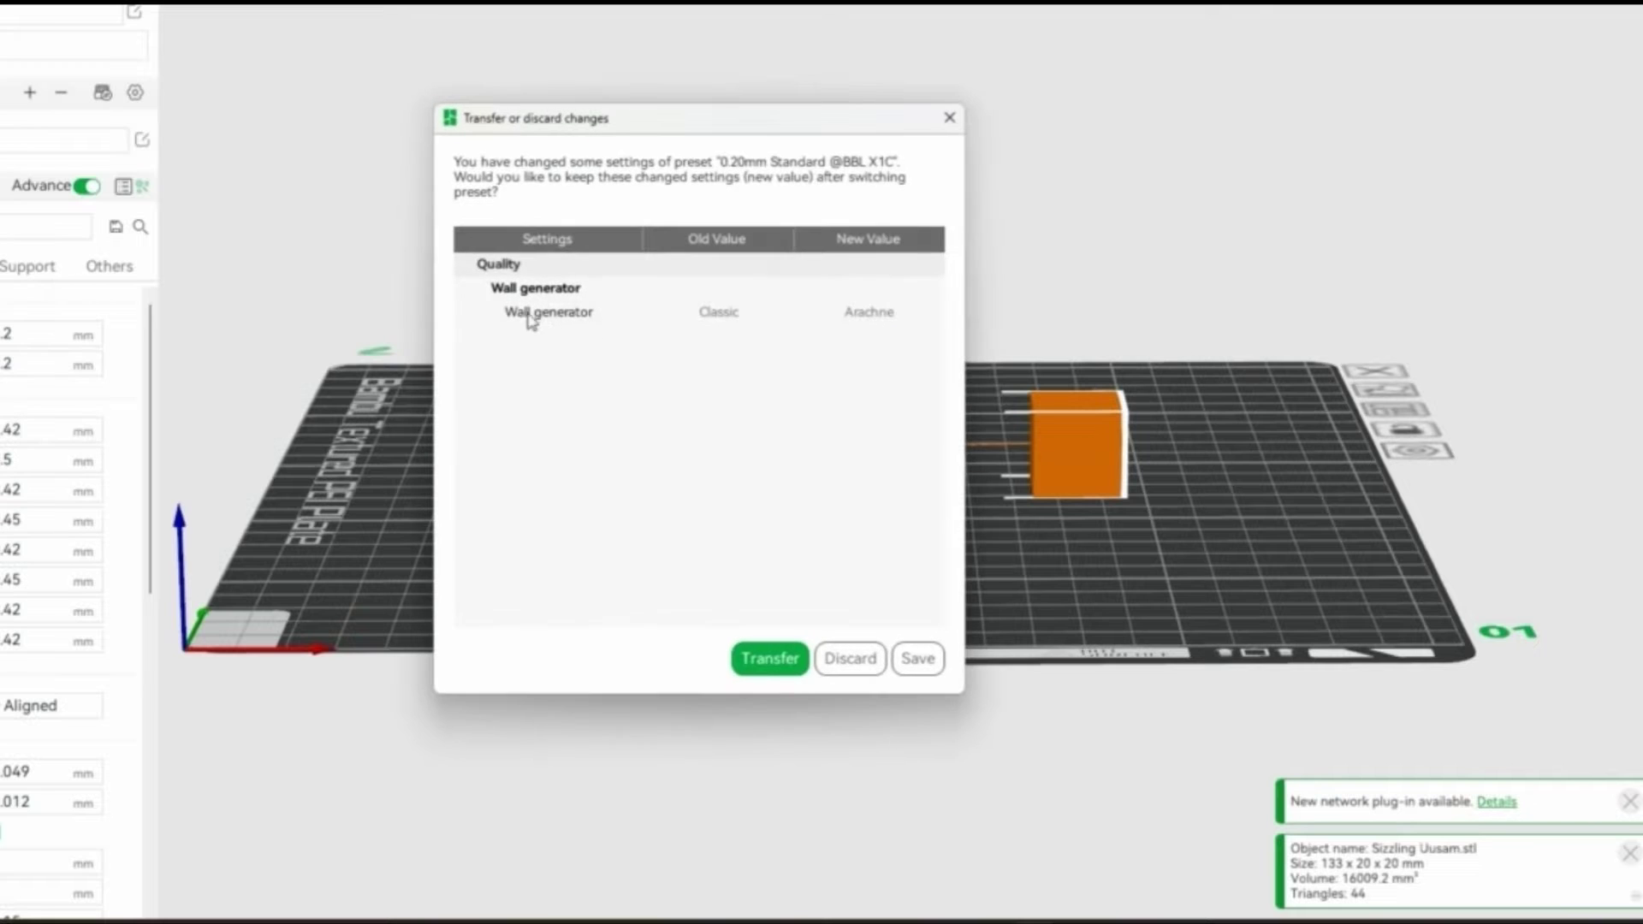
{"action": "left_click", "coordinate": [765, 659]}
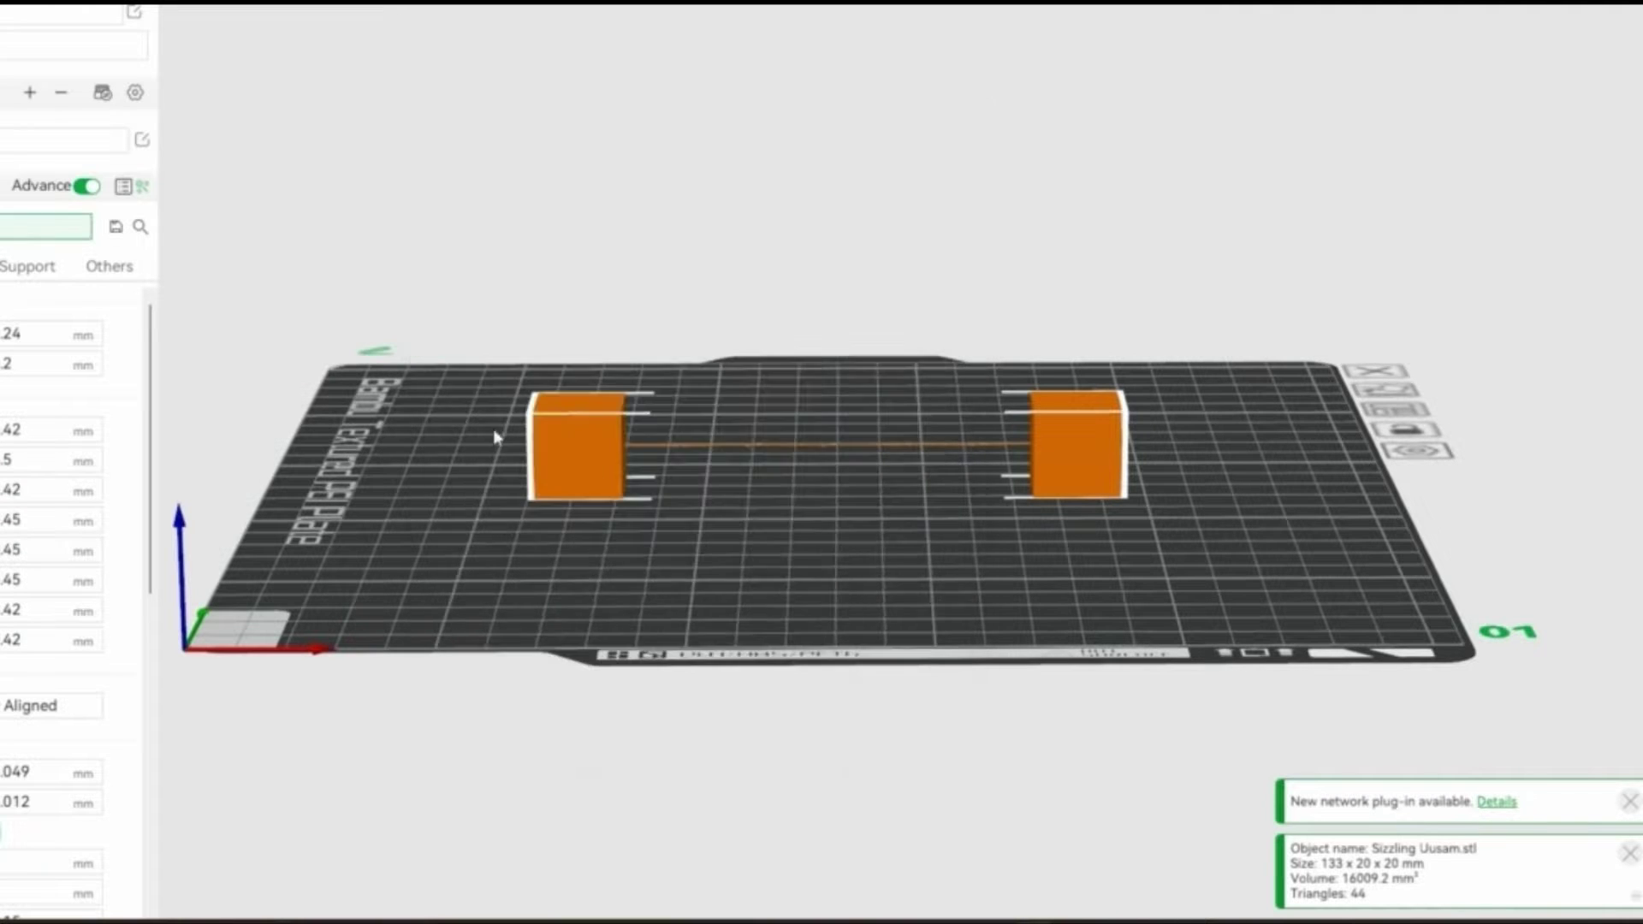
Step: Slice the plate and examine the layer preview between full height and the bridging strand at layer 42
{"action": "left_click_drag", "start_coordinate": [445, 418], "coordinate": [428, 411]}
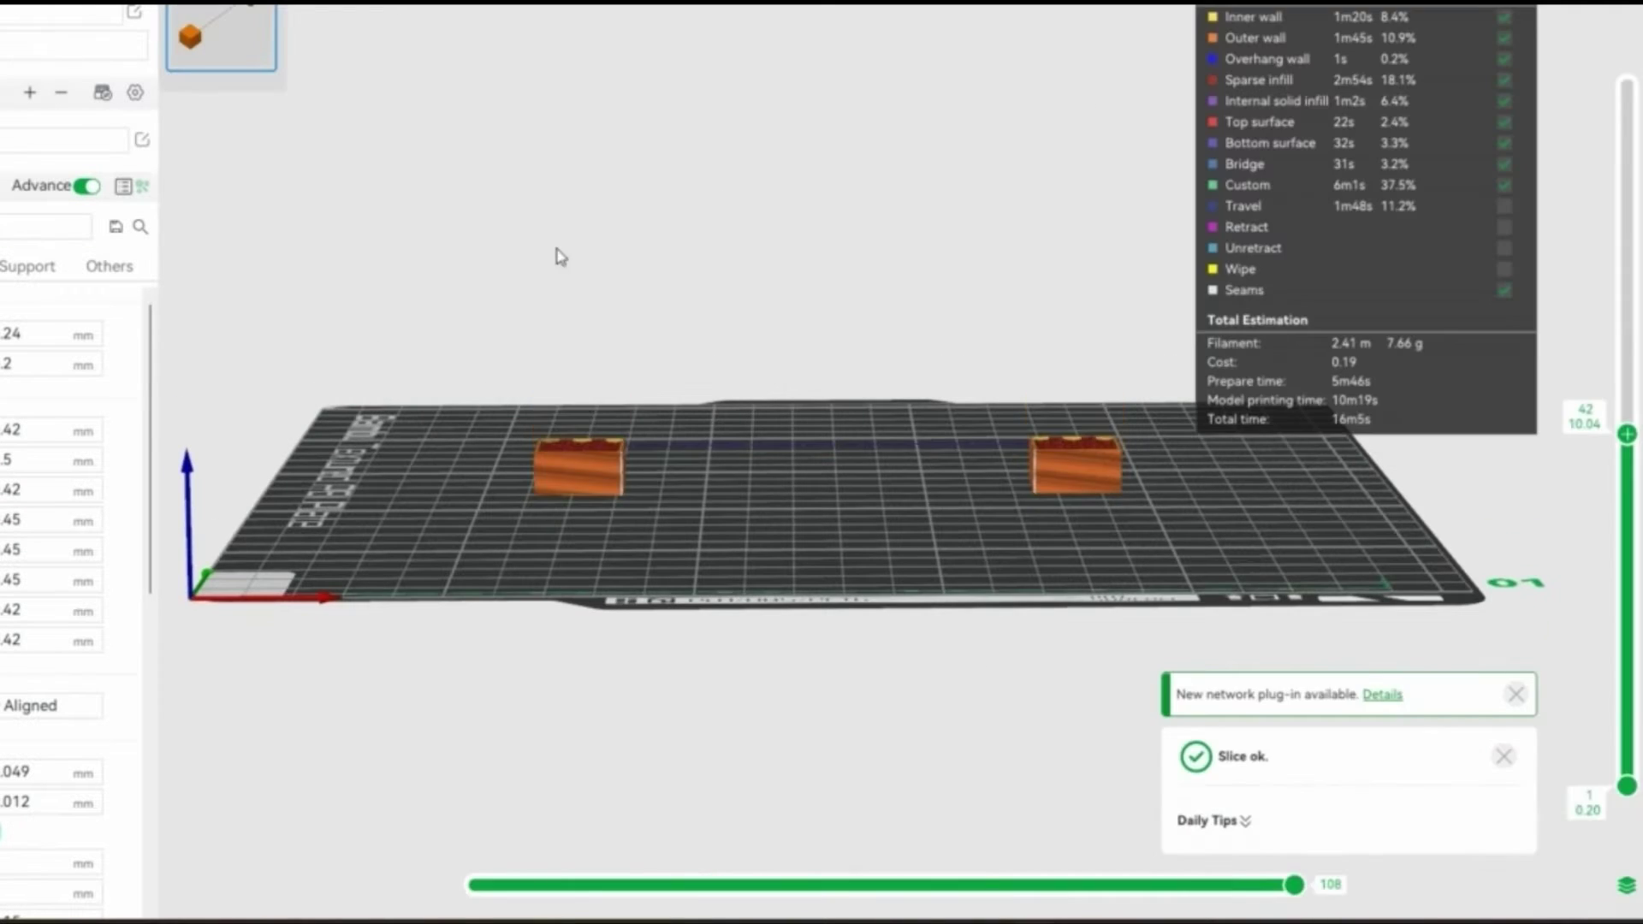
{"action": "scroll", "coordinate": [660, 249], "scroll_direction": "up", "scroll_amount": 5}
{"action": "right_click_drag", "start_coordinate": [525, 221], "coordinate": [393, 205]}
{"action": "left_click_drag", "start_coordinate": [393, 206], "coordinate": [384, 229]}
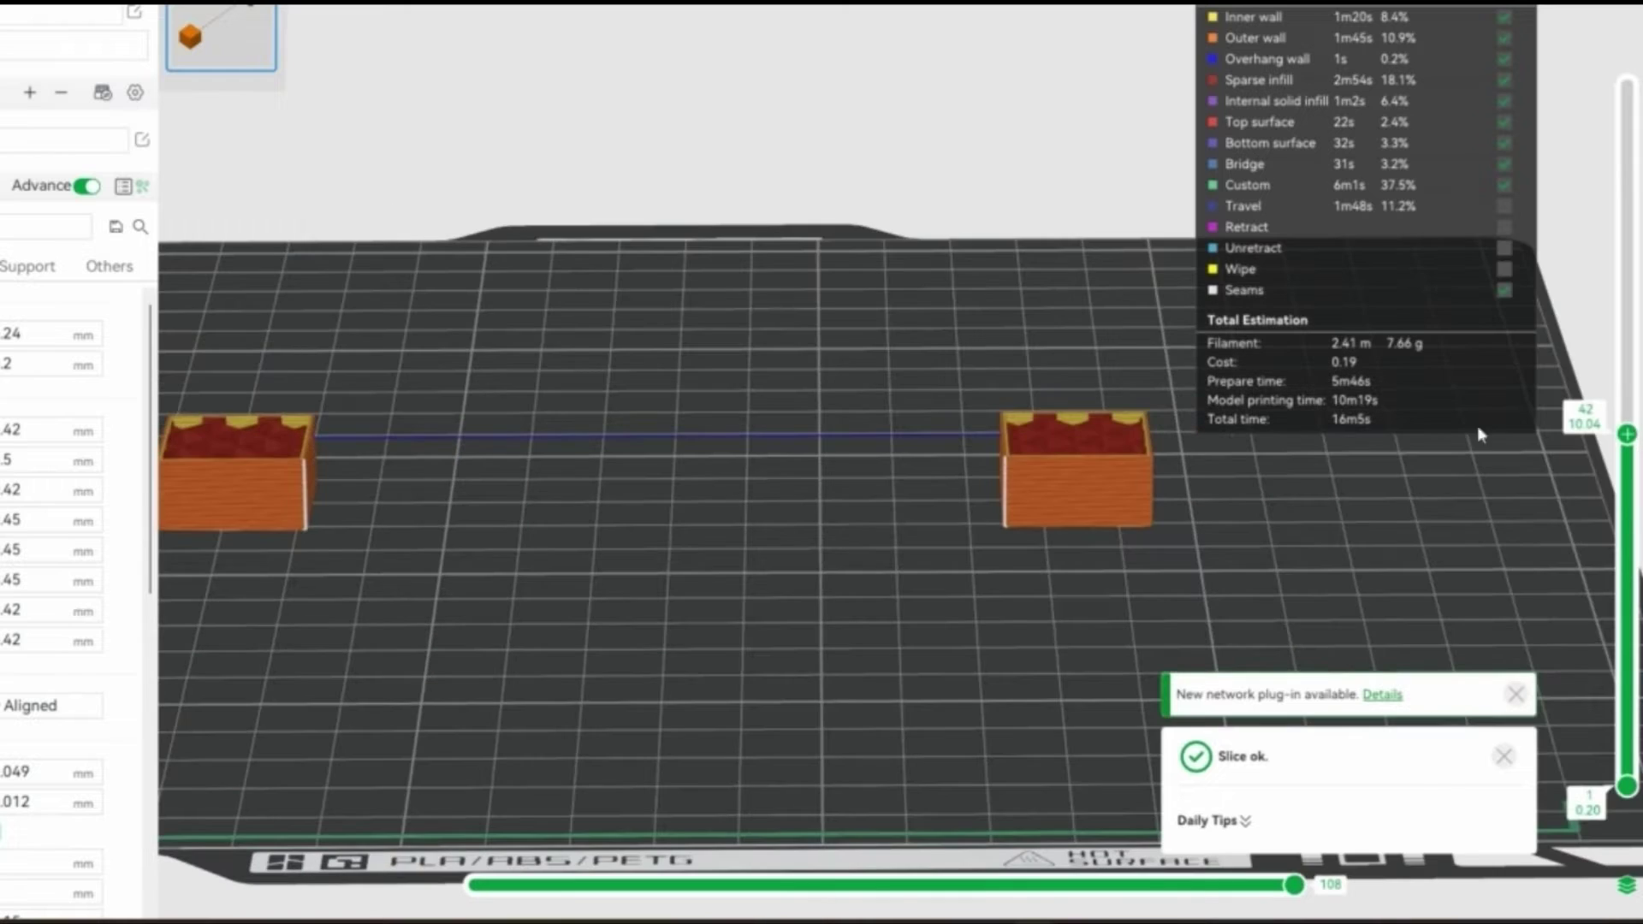
{"action": "left_click_drag", "start_coordinate": [1627, 433], "coordinate": [1604, 43]}
{"action": "mouse_move", "coordinate": [655, 582]}
{"action": "left_mouse_down"}
{"action": "mouse_move", "coordinate": [652, 524]}
{"action": "mouse_move", "coordinate": [737, 561]}
{"action": "mouse_move", "coordinate": [748, 608]}
{"action": "mouse_move", "coordinate": [642, 576]}
{"action": "mouse_move", "coordinate": [642, 559]}
{"action": "left_mouse_up"}
{"action": "left_click_drag", "start_coordinate": [1629, 89], "coordinate": [1609, 439]}
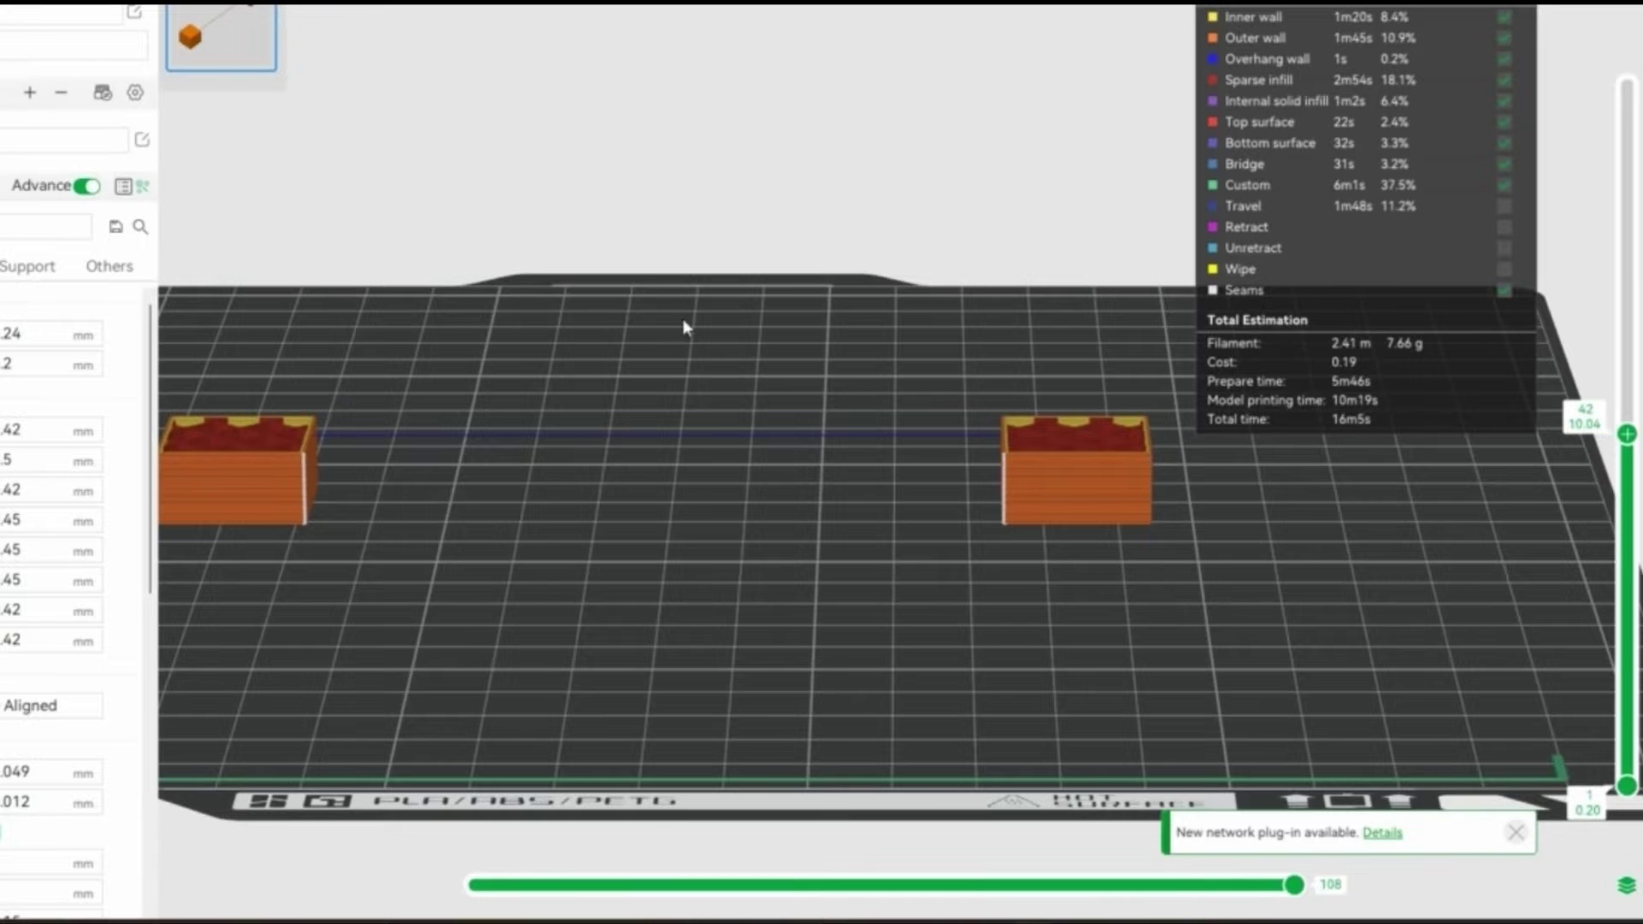
Step: Inspect the bridging strand on layer 42 up close, stepping the toolpath from move 29 to move 34
{"action": "left_click_drag", "start_coordinate": [646, 329], "coordinate": [604, 368]}
{"action": "scroll", "coordinate": [477, 310], "scroll_direction": "up", "scroll_amount": 9}
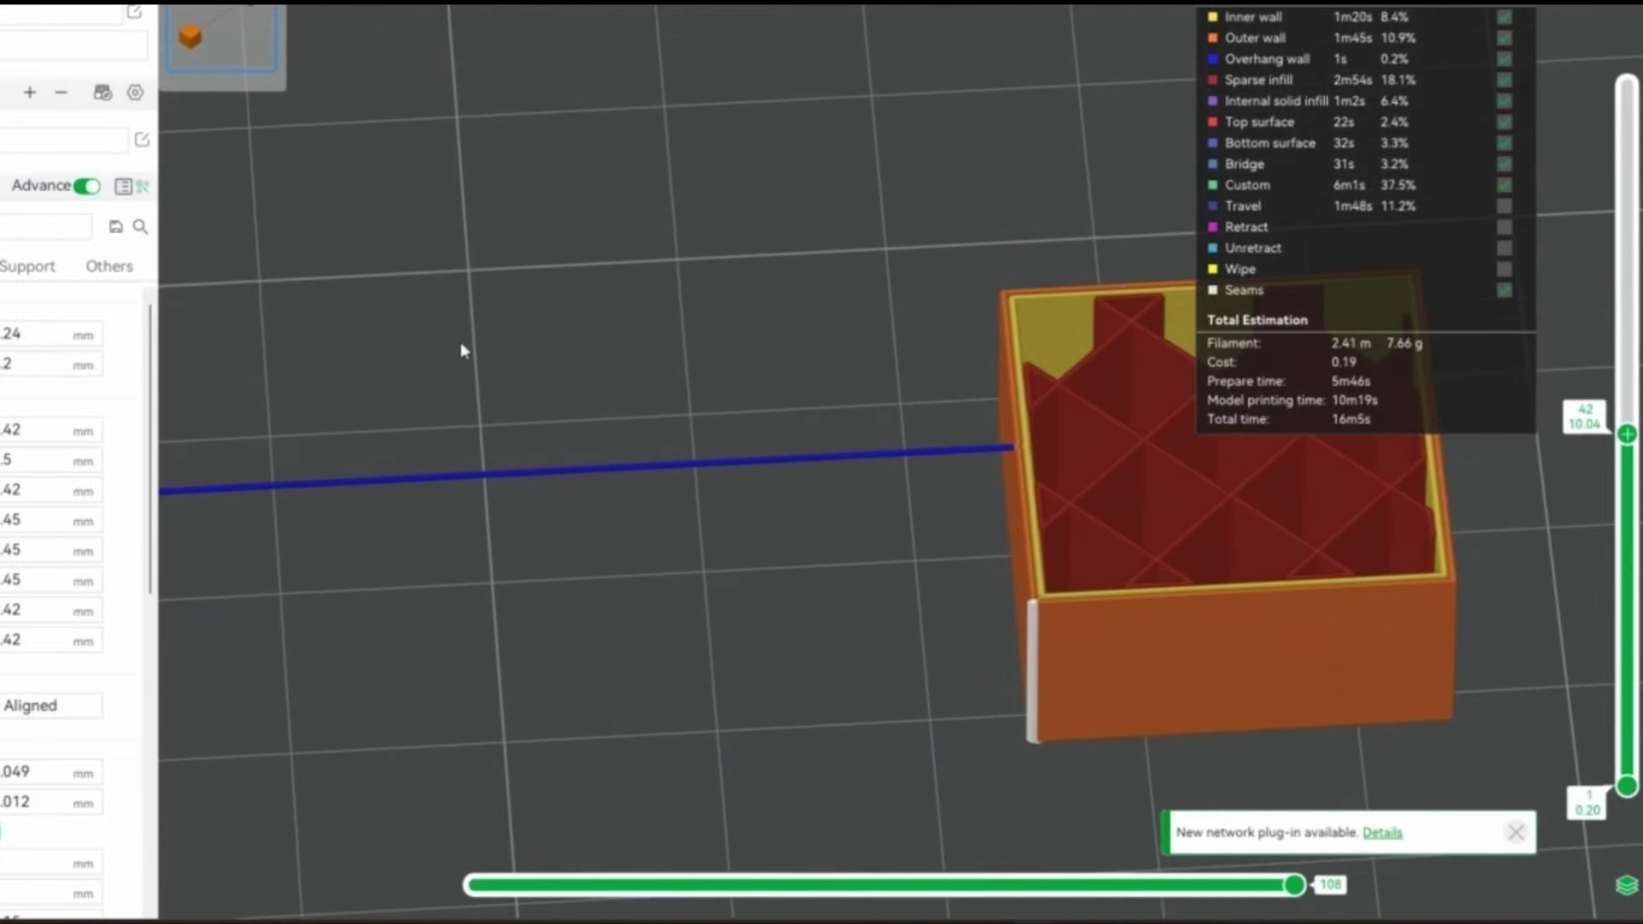
{"action": "right_click_drag", "start_coordinate": [373, 342], "coordinate": [963, 349]}
{"action": "right_click_drag", "start_coordinate": [176, 387], "coordinate": [1054, 250]}
{"action": "scroll", "coordinate": [389, 440], "scroll_direction": "up", "scroll_amount": 4}
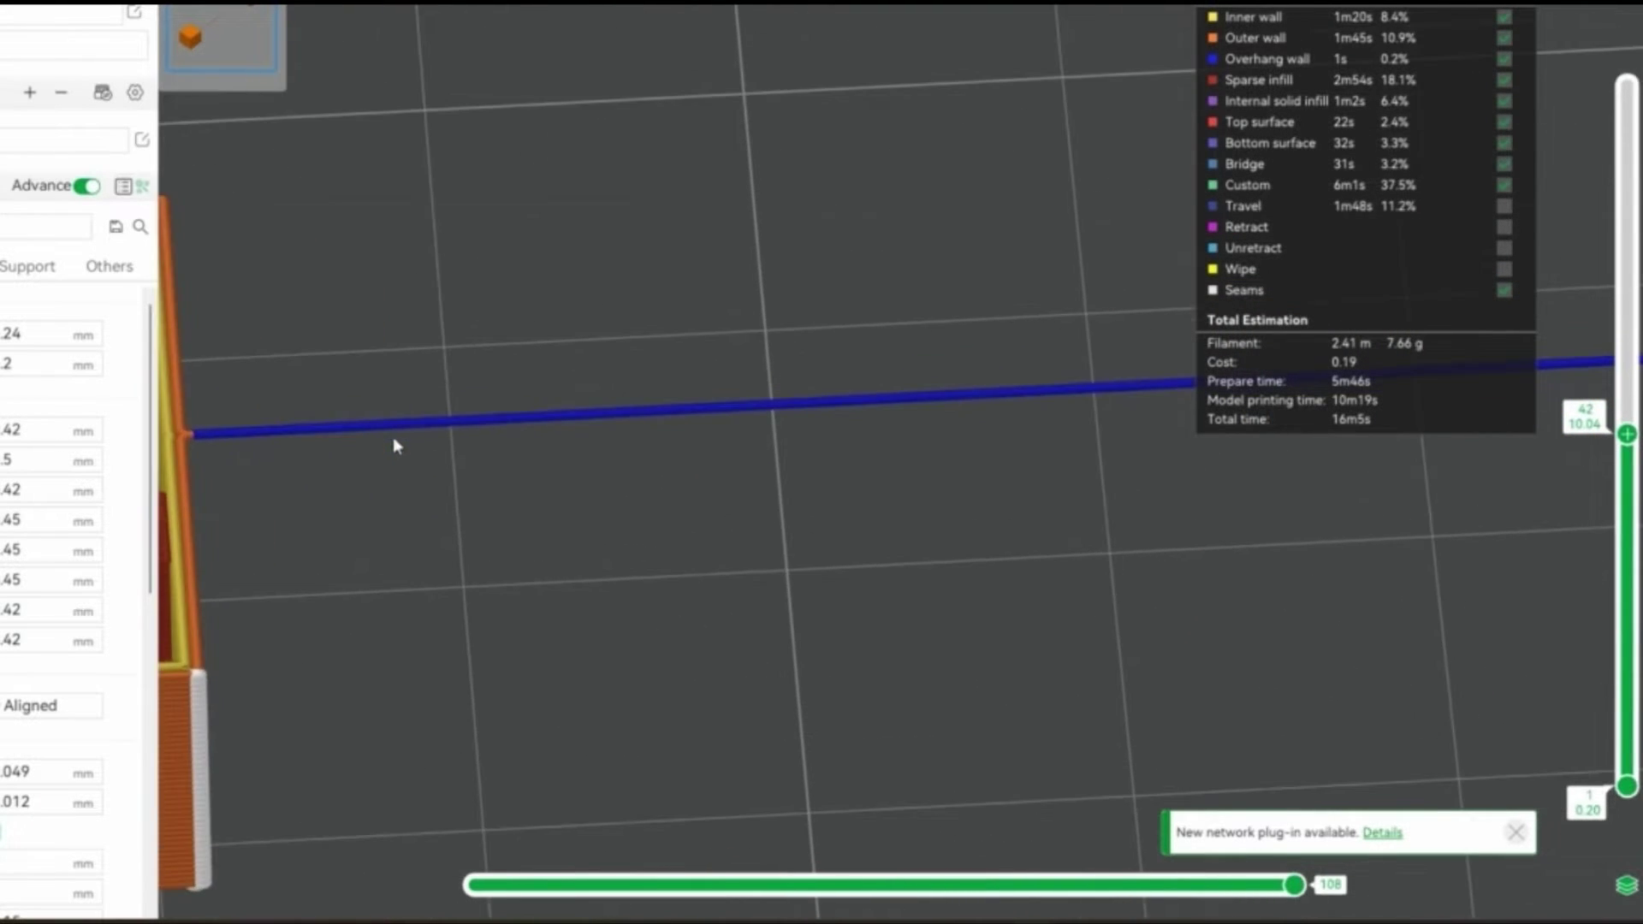
{"action": "left_click_drag", "start_coordinate": [389, 447], "coordinate": [1057, 786]}
{"action": "left_click_drag", "start_coordinate": [1299, 888], "coordinate": [696, 867]}
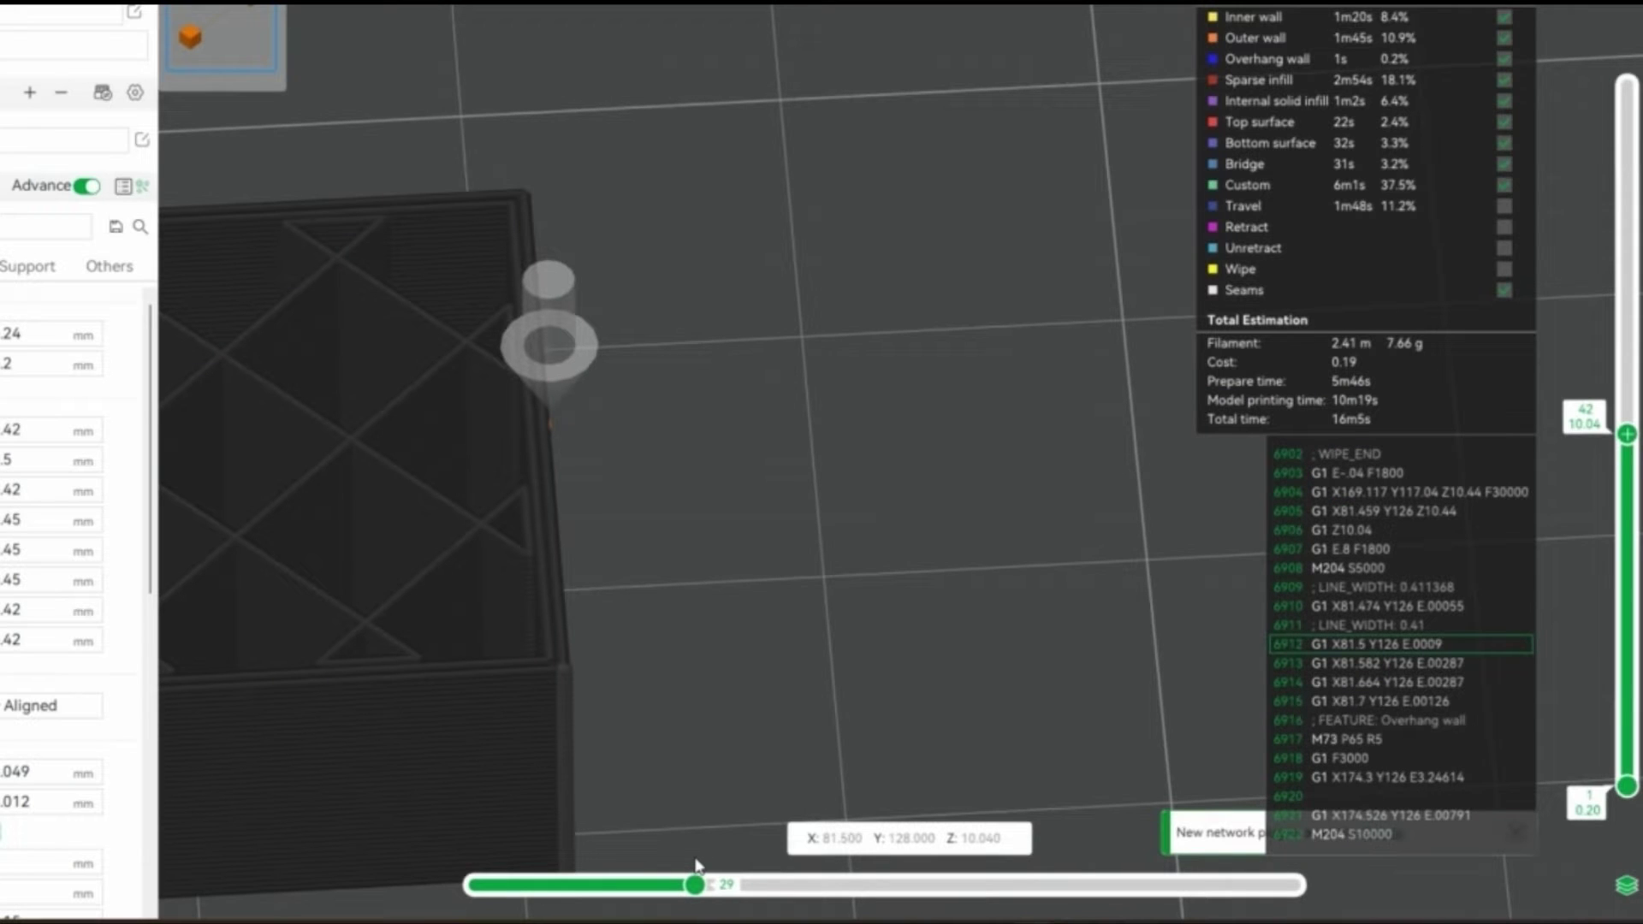
{"action": "left_click_drag", "start_coordinate": [698, 888], "coordinate": [734, 894]}
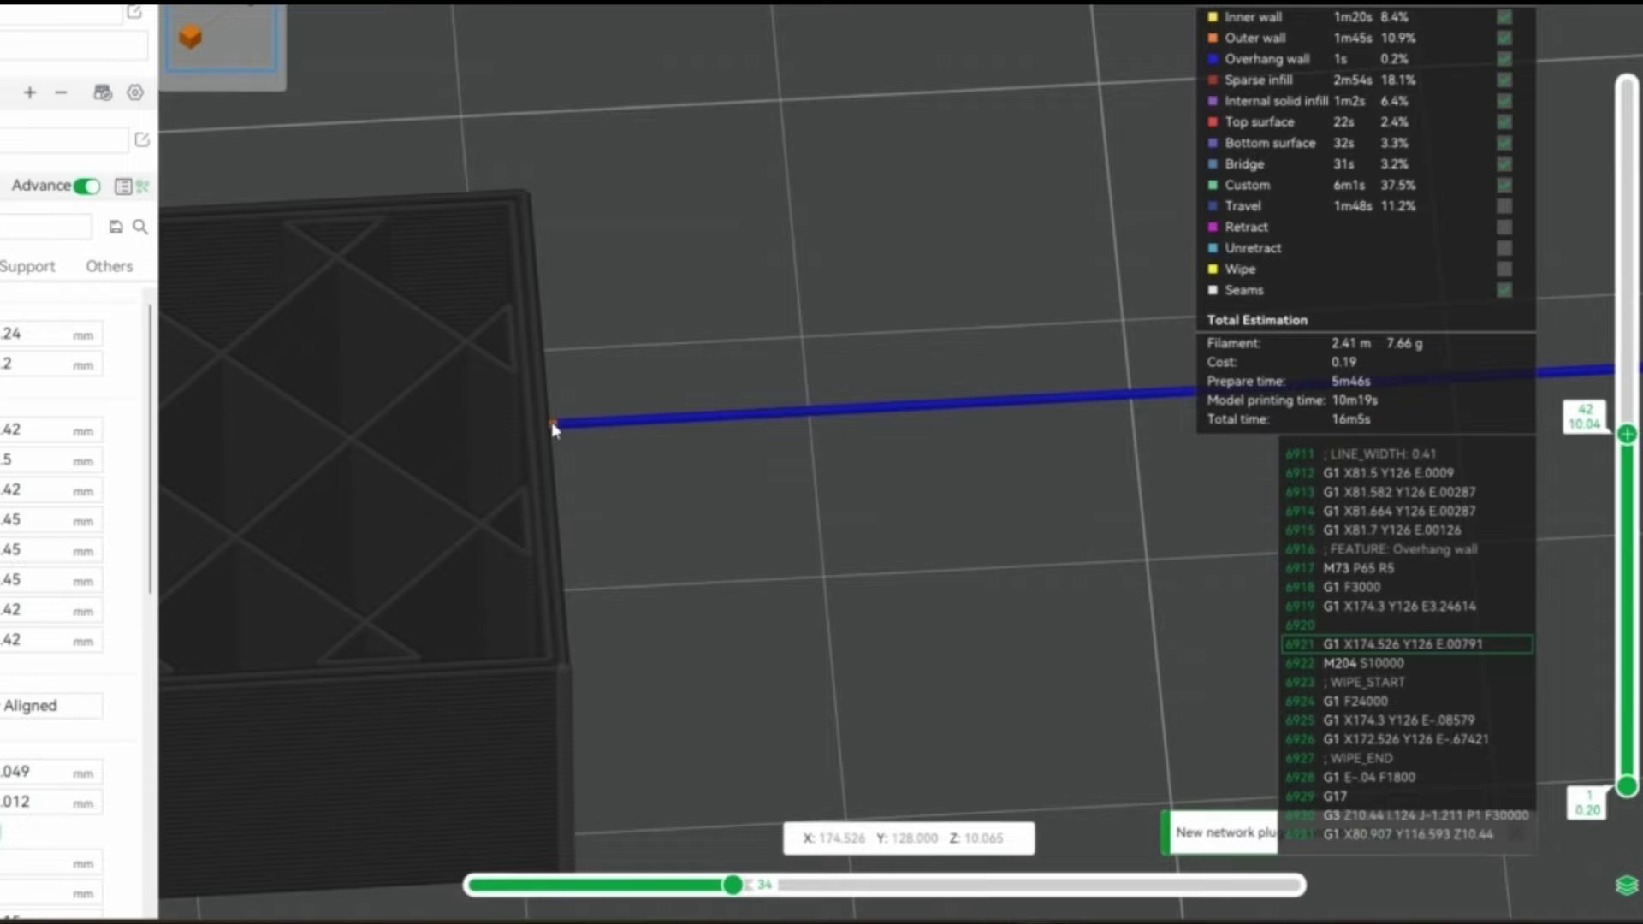
Step: Examine the strand from a lower angle along its full span between the two cubes
{"action": "left_click_drag", "start_coordinate": [558, 434], "coordinate": [601, 541]}
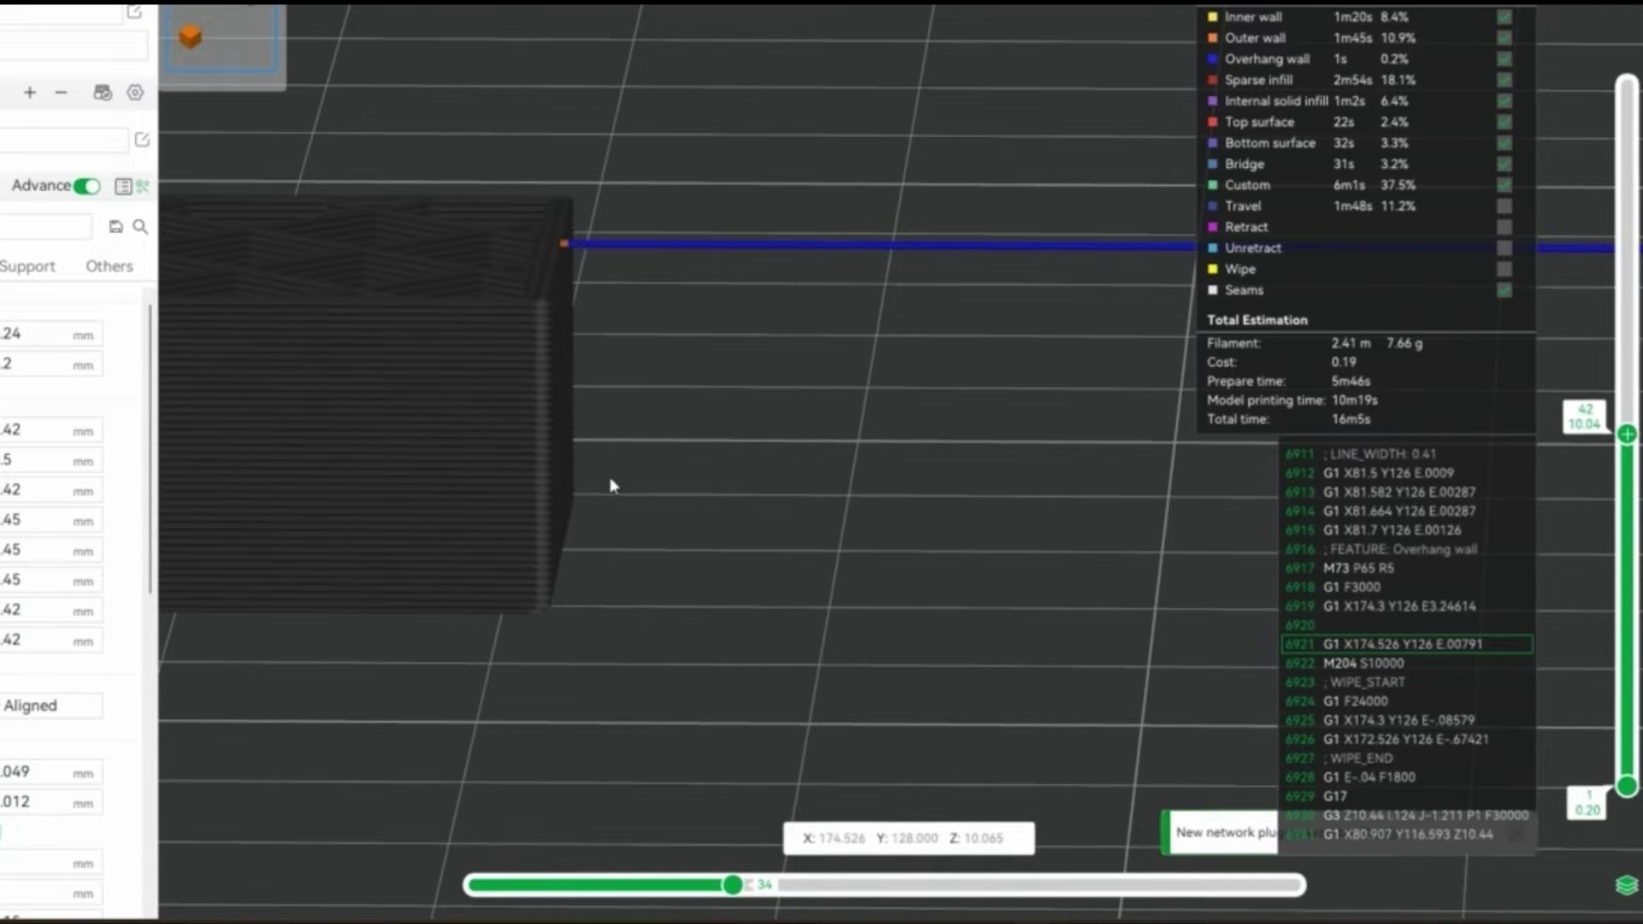
{"action": "right_click_drag", "start_coordinate": [949, 336], "coordinate": [466, 341]}
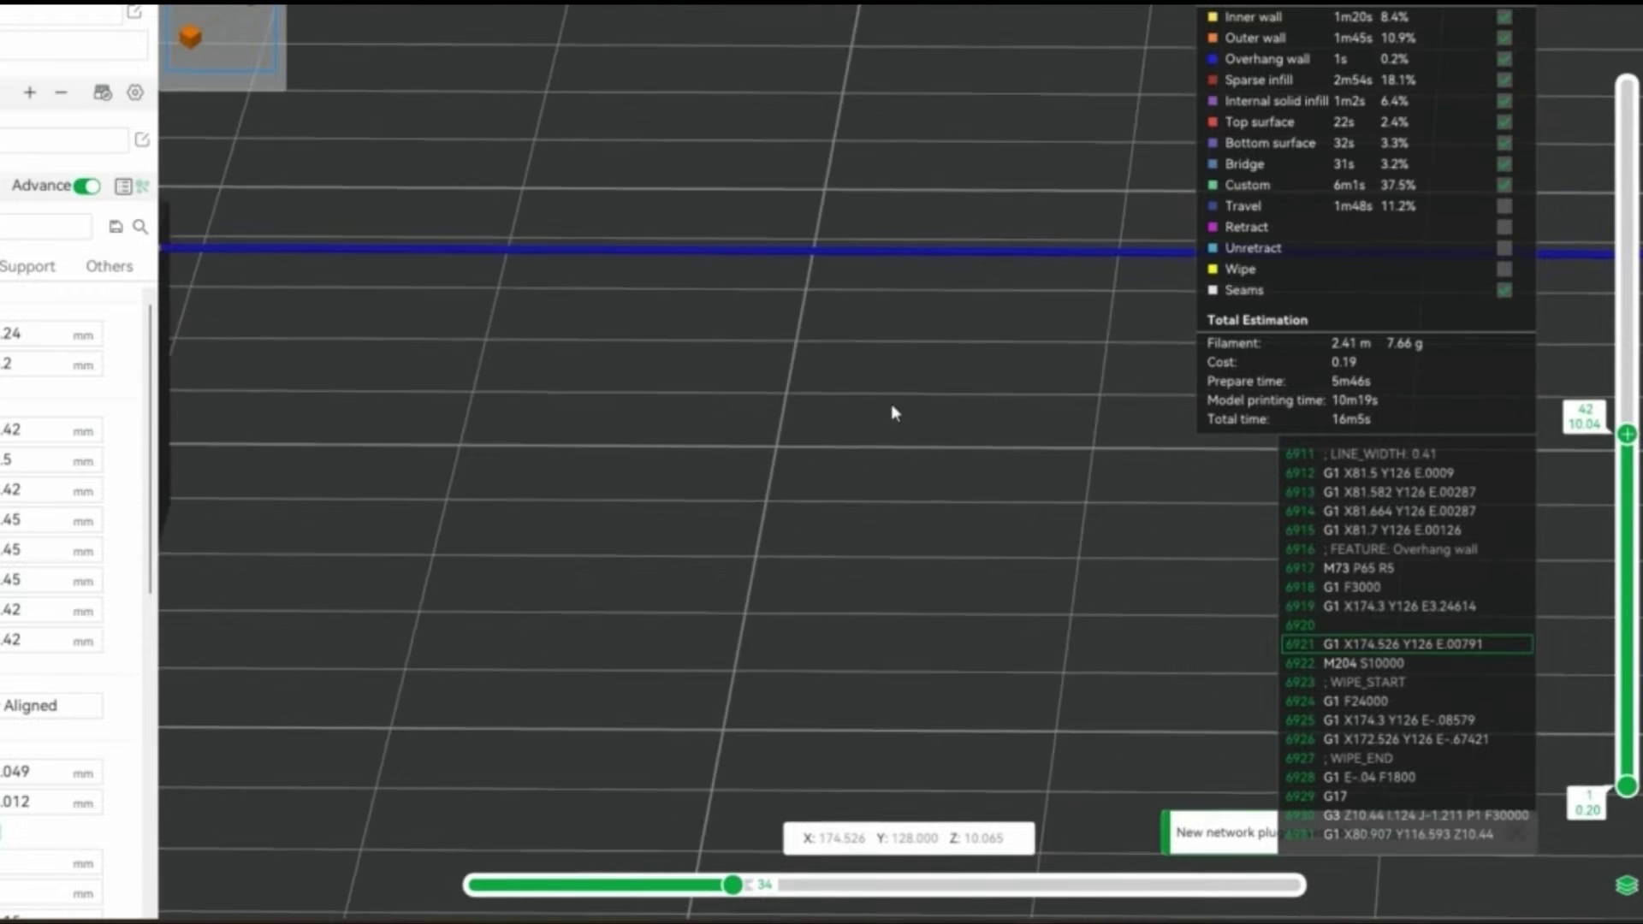
{"action": "scroll", "coordinate": [976, 409], "scroll_direction": "down", "scroll_amount": 9}
{"action": "right_click_drag", "start_coordinate": [964, 432], "coordinate": [680, 419]}
{"action": "scroll", "coordinate": [682, 425], "scroll_direction": "up", "scroll_amount": 6}
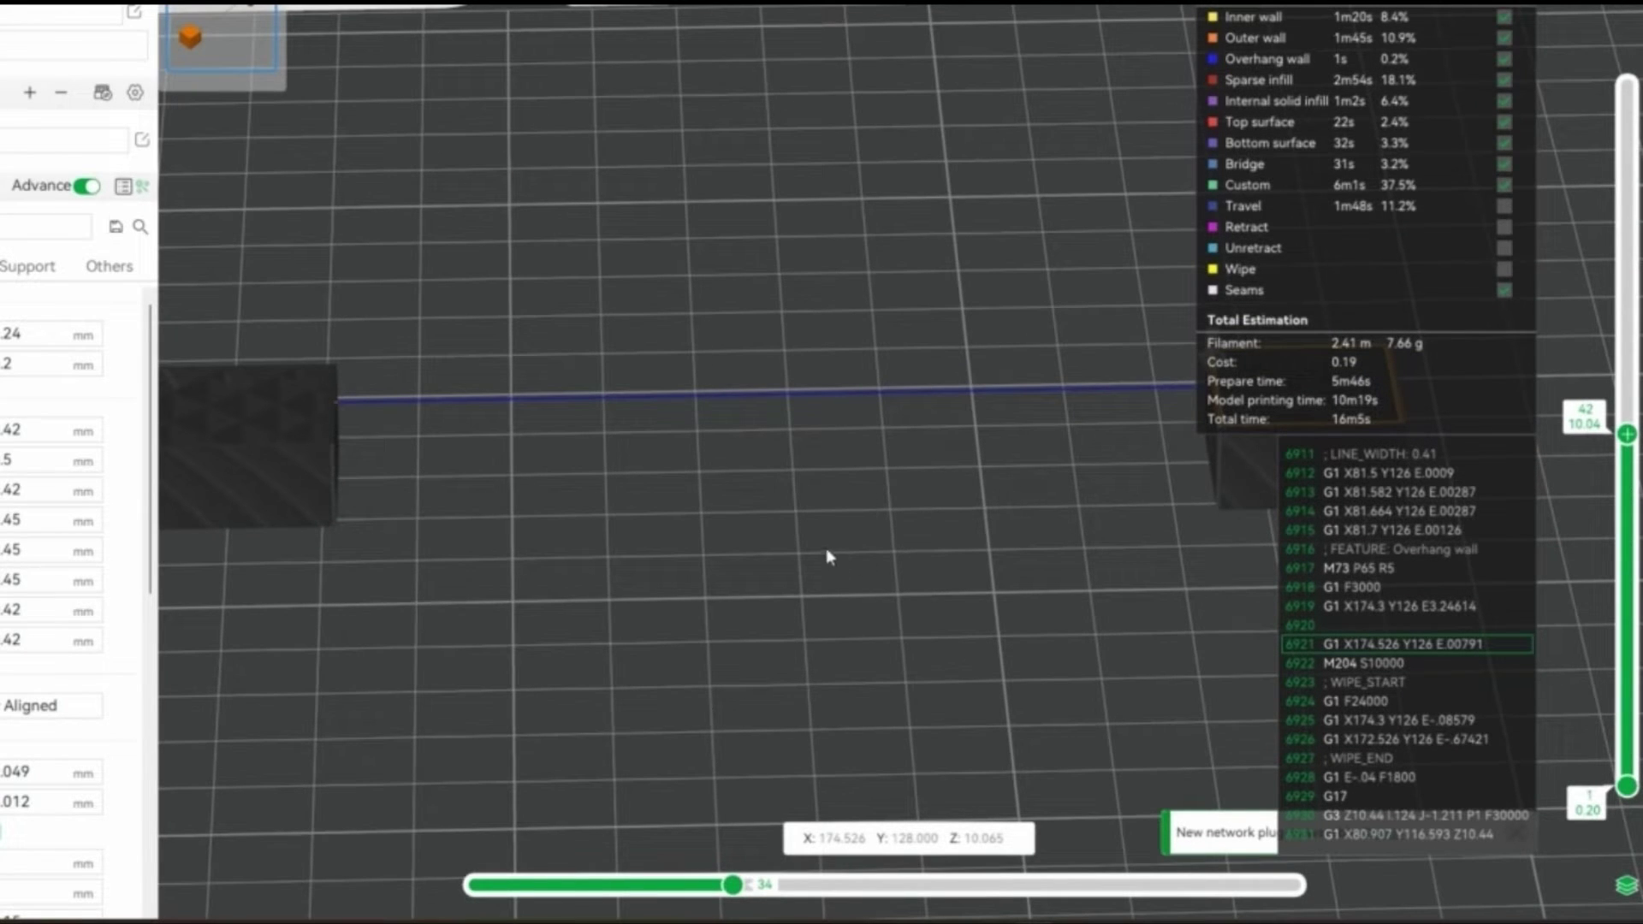
{"action": "right_click_drag", "start_coordinate": [908, 476], "coordinate": [638, 467]}
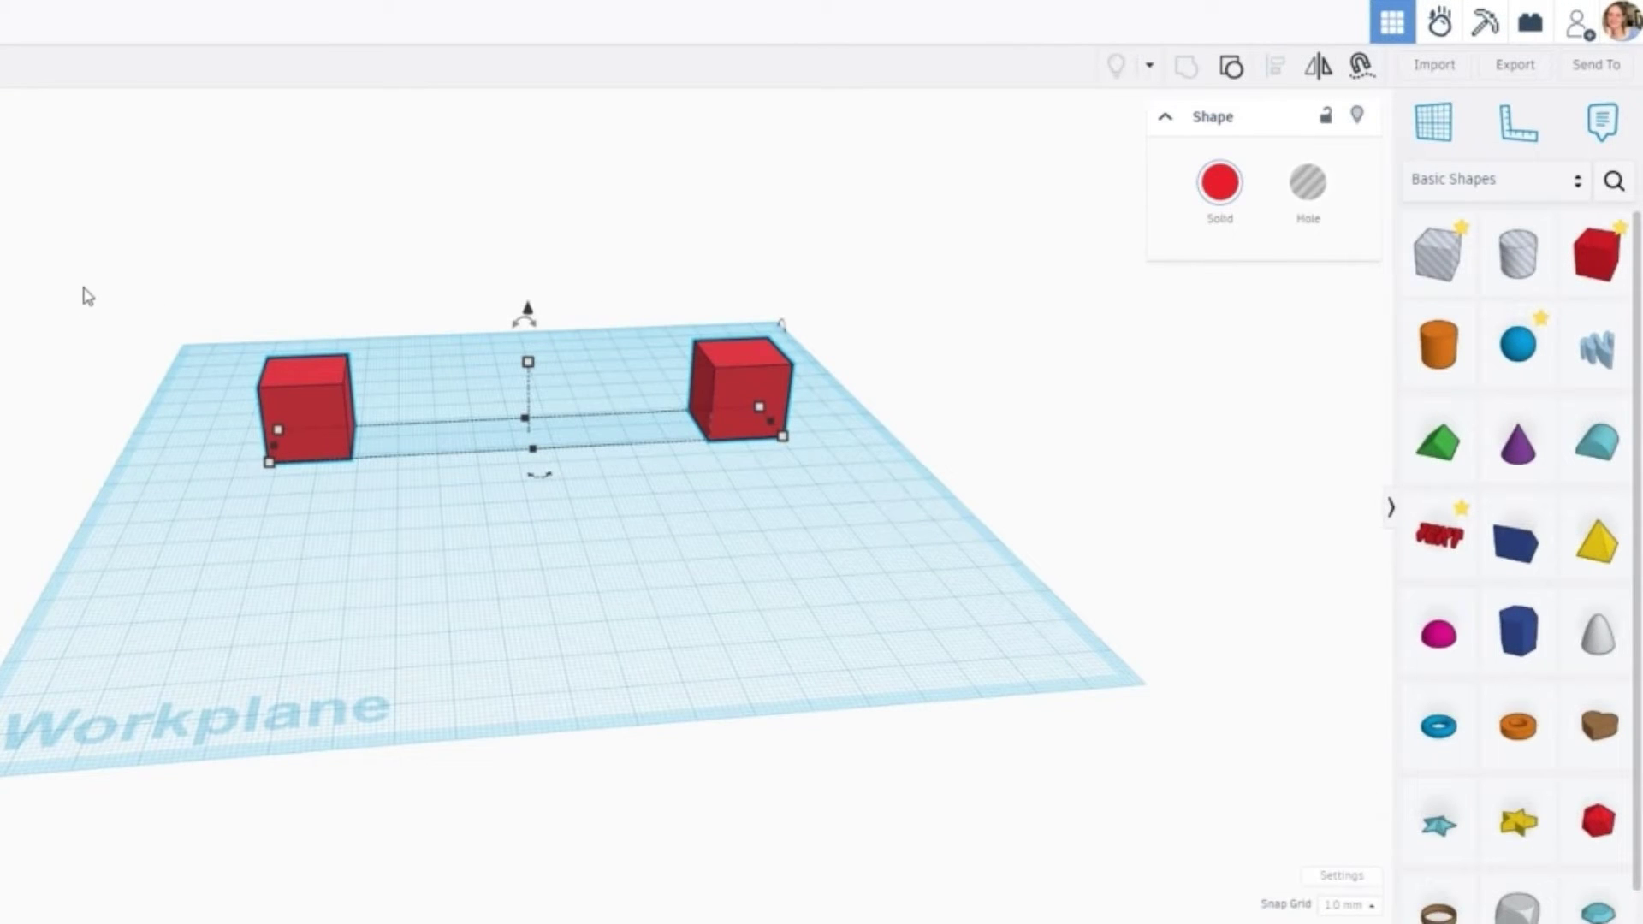
Step: Switch to Tinkercad, add a box in front of the two cubes and set its length to 133 mm
{"action": "mouse_move", "coordinate": [155, 289]}
{"action": "right_mouse_down"}
{"action": "mouse_move", "coordinate": [125, 449]}
{"action": "mouse_move", "coordinate": [117, 380]}
{"action": "mouse_move", "coordinate": [140, 319]}
{"action": "mouse_move", "coordinate": [180, 308]}
{"action": "right_mouse_up"}
{"action": "left_click", "coordinate": [576, 546]}
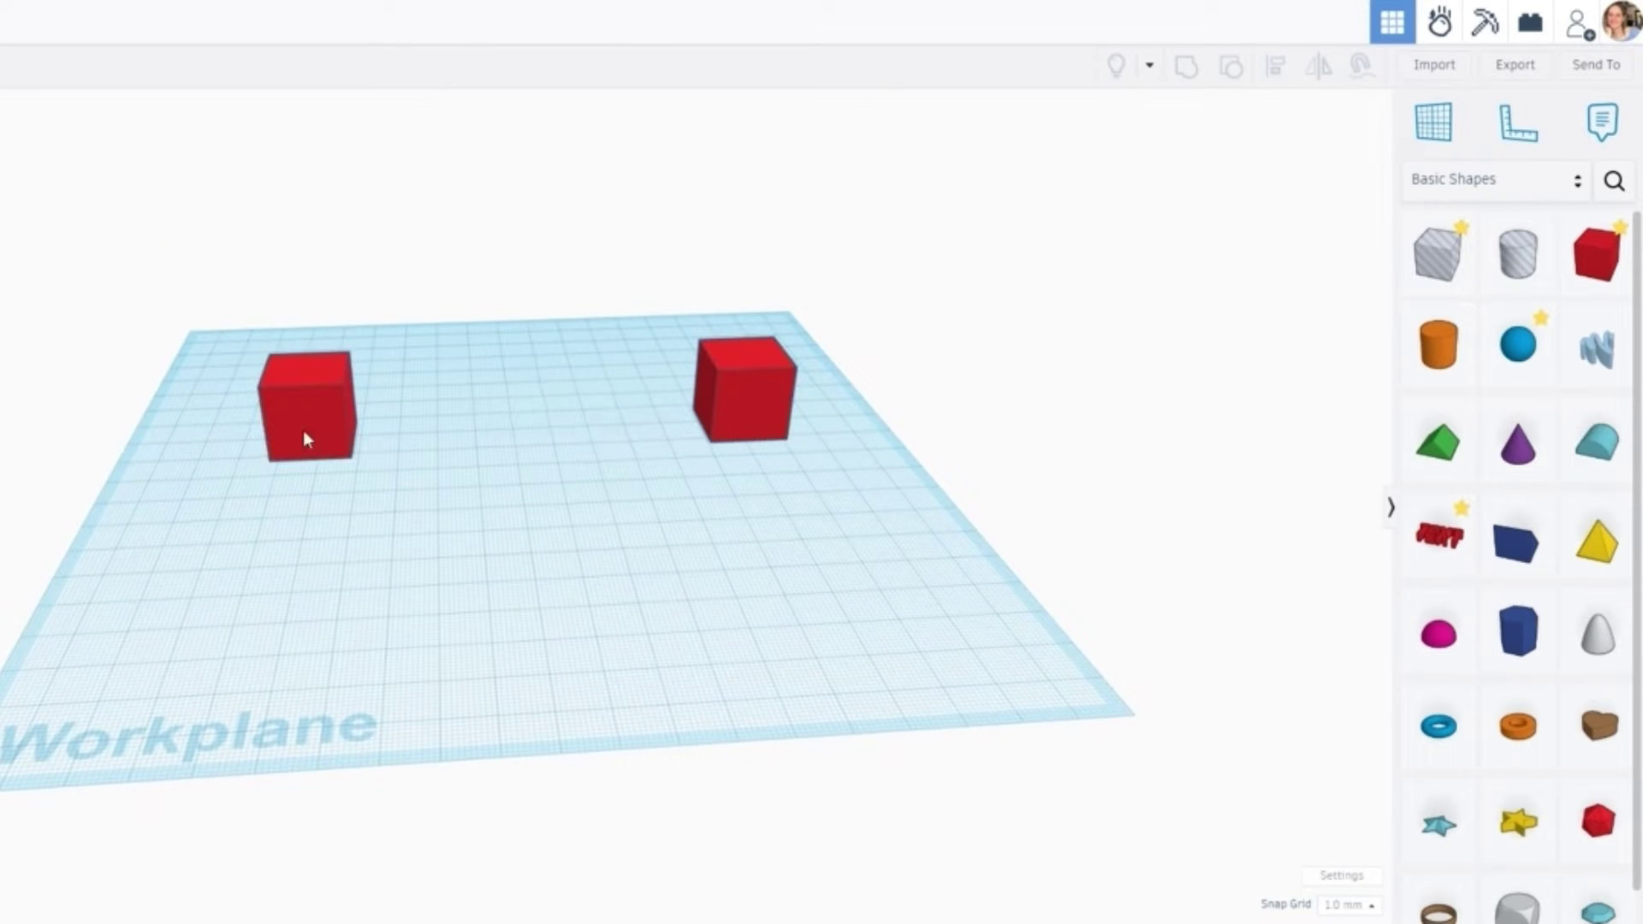
{"action": "left_click_drag", "start_coordinate": [1597, 259], "coordinate": [235, 595]}
{"action": "left_click", "coordinate": [222, 593]}
{"action": "left_click", "coordinate": [272, 650]}
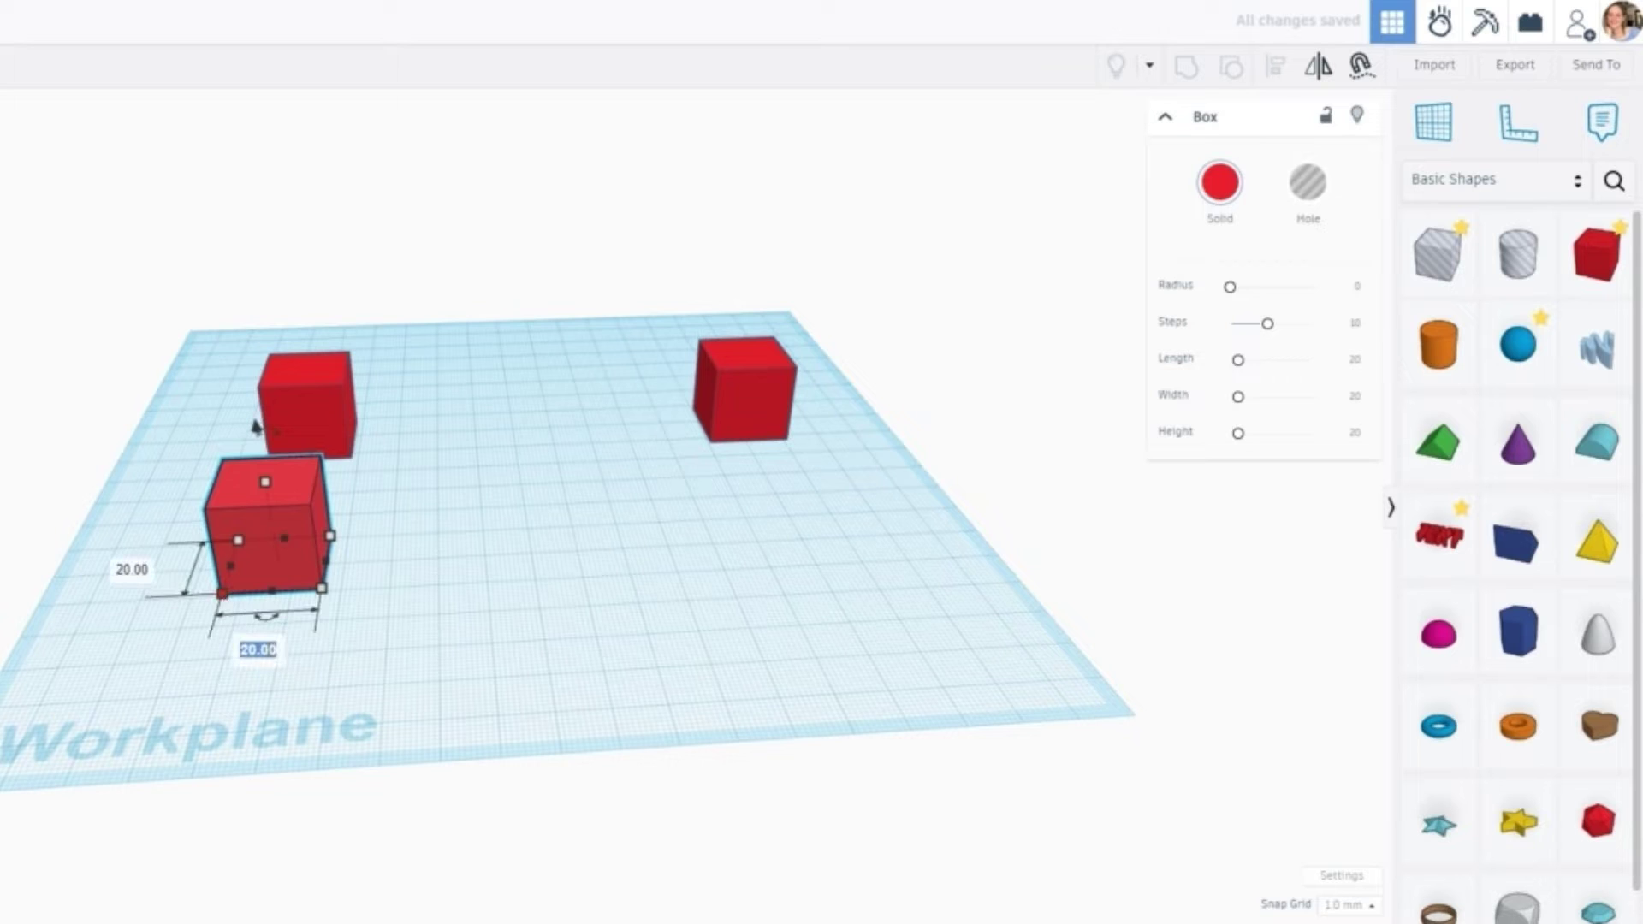
{"action": "type", "text": "133"}
{"action": "key", "text": "Return"}
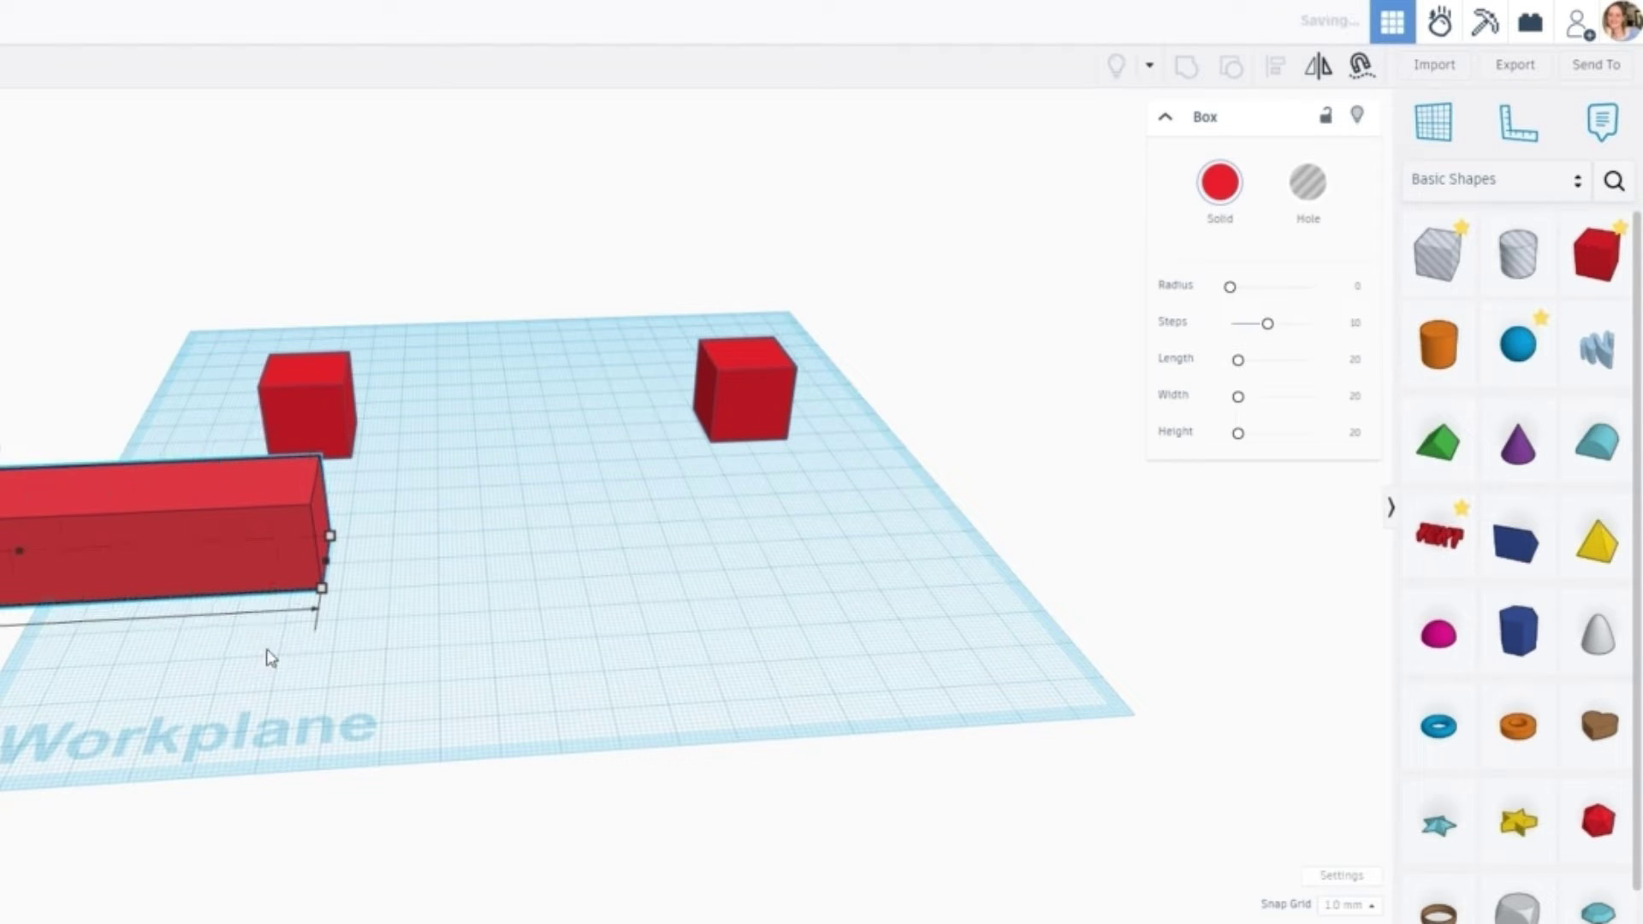
Step: Move the long box in front of the cubes and make it a thin strand 0.24 mm high and 0.41 mm wide
{"action": "left_click_drag", "start_coordinate": [24, 548], "coordinate": [532, 524]}
{"action": "left_click", "coordinate": [540, 486]}
{"action": "left_click", "coordinate": [638, 528]}
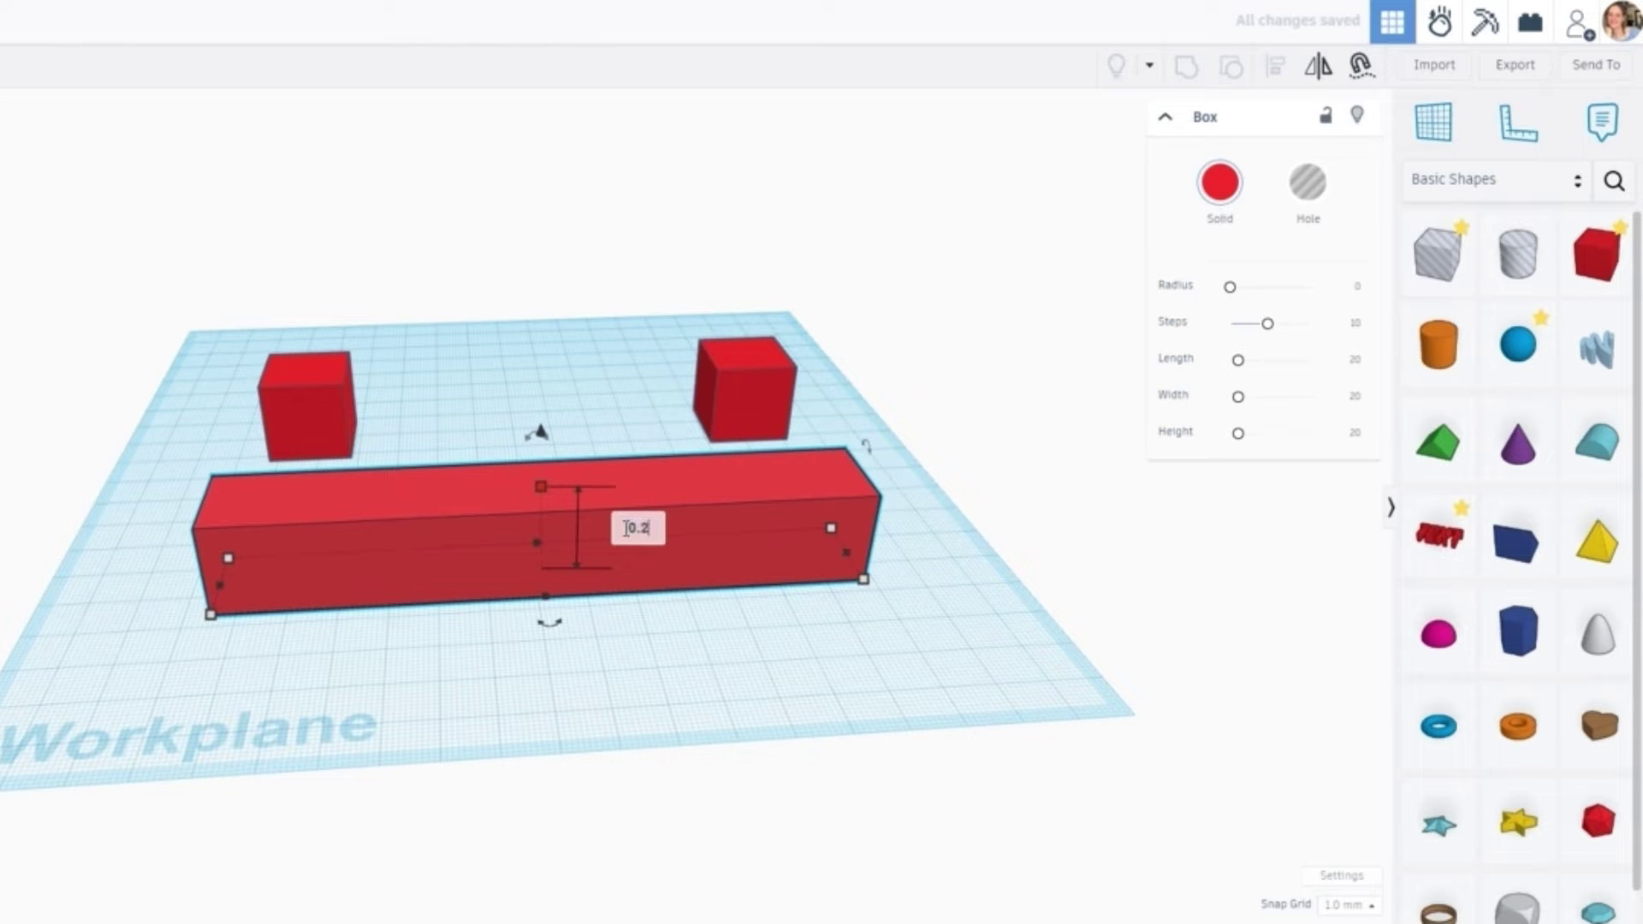
{"action": "type", "text": "0.24"}
{"action": "key", "text": "Return"}
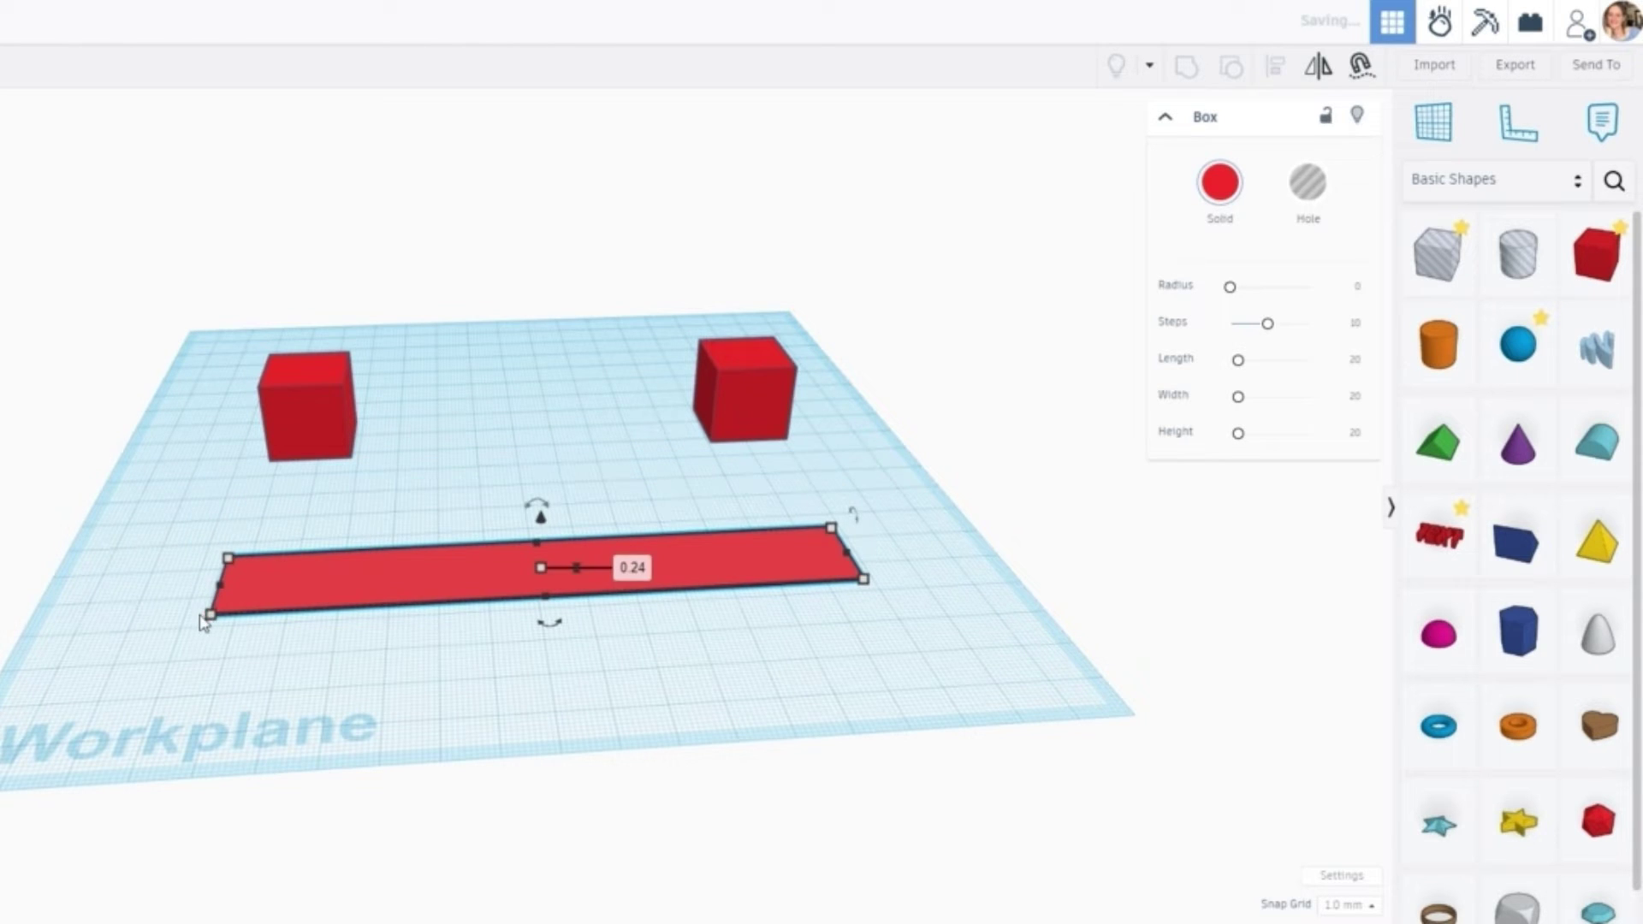
{"action": "left_click", "coordinate": [125, 591]}
{"action": "type", "text": "0.41"}
{"action": "key", "text": "Return"}
{"action": "left_click", "coordinate": [147, 495]}
{"action": "mouse_move", "coordinate": [209, 512]}
{"action": "right_mouse_down"}
{"action": "mouse_move", "coordinate": [218, 440]}
{"action": "mouse_move", "coordinate": [214, 496]}
{"action": "mouse_move", "coordinate": [235, 512]}
{"action": "right_mouse_up"}
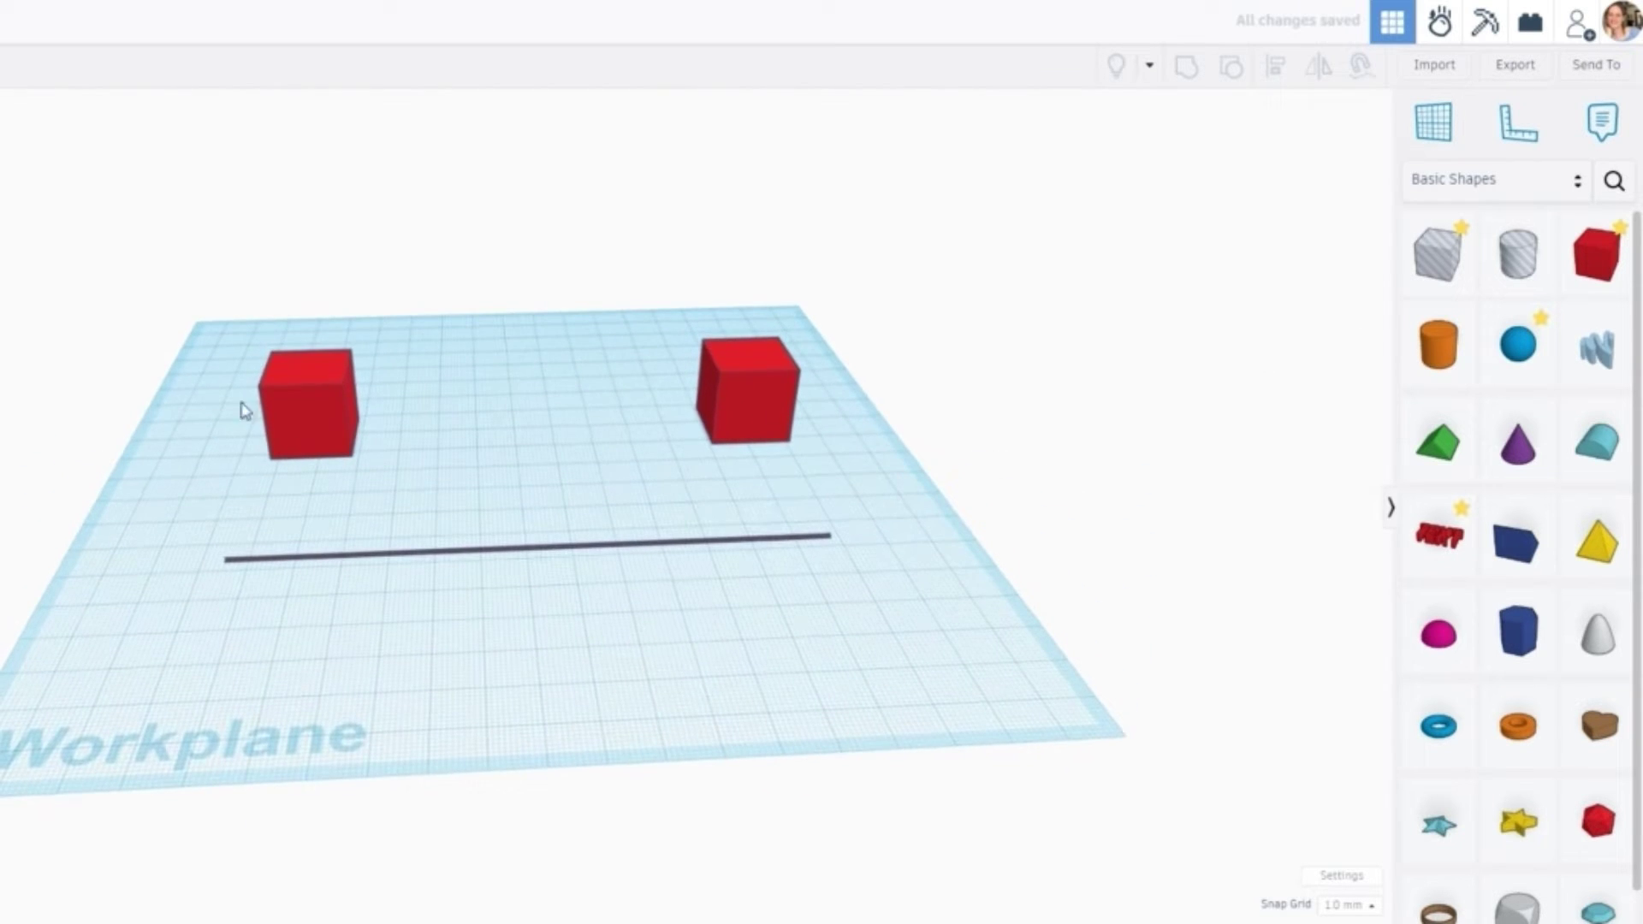
Step: Copy and paste the thin strand in front of the cubes to get a second strand
{"action": "left_click_drag", "start_coordinate": [182, 538], "coordinate": [278, 599]}
{"action": "key", "text": "ctrl+v"}
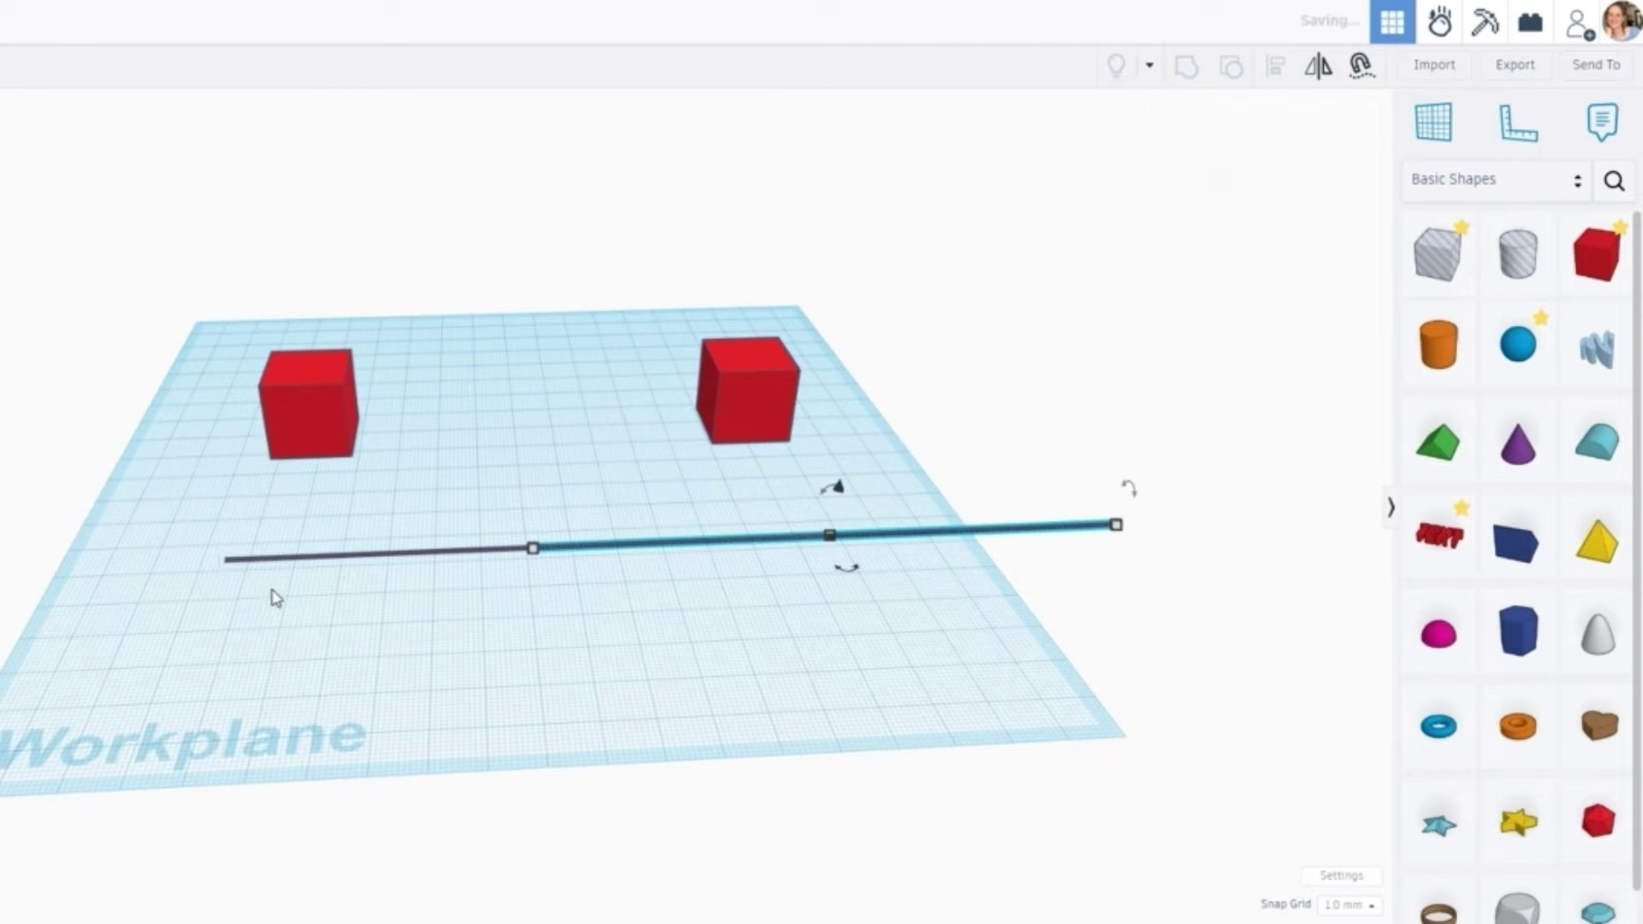
{"action": "left_click_drag", "start_coordinate": [902, 543], "coordinate": [693, 606]}
{"action": "left_click", "coordinate": [928, 550]}
{"action": "left_click_drag", "start_coordinate": [928, 532], "coordinate": [684, 588]}
{"action": "scroll", "coordinate": [943, 470], "scroll_direction": "up", "scroll_amount": 4}
{"action": "left_click", "coordinate": [819, 494]}
{"action": "left_click_drag", "start_coordinate": [890, 580], "coordinate": [848, 583]}
Step: Widen the copied strand slightly and place it parallel to the original, closer to the cubes
{"action": "mouse_move", "coordinate": [211, 622]}
{"action": "left_click", "coordinate": [116, 616]}
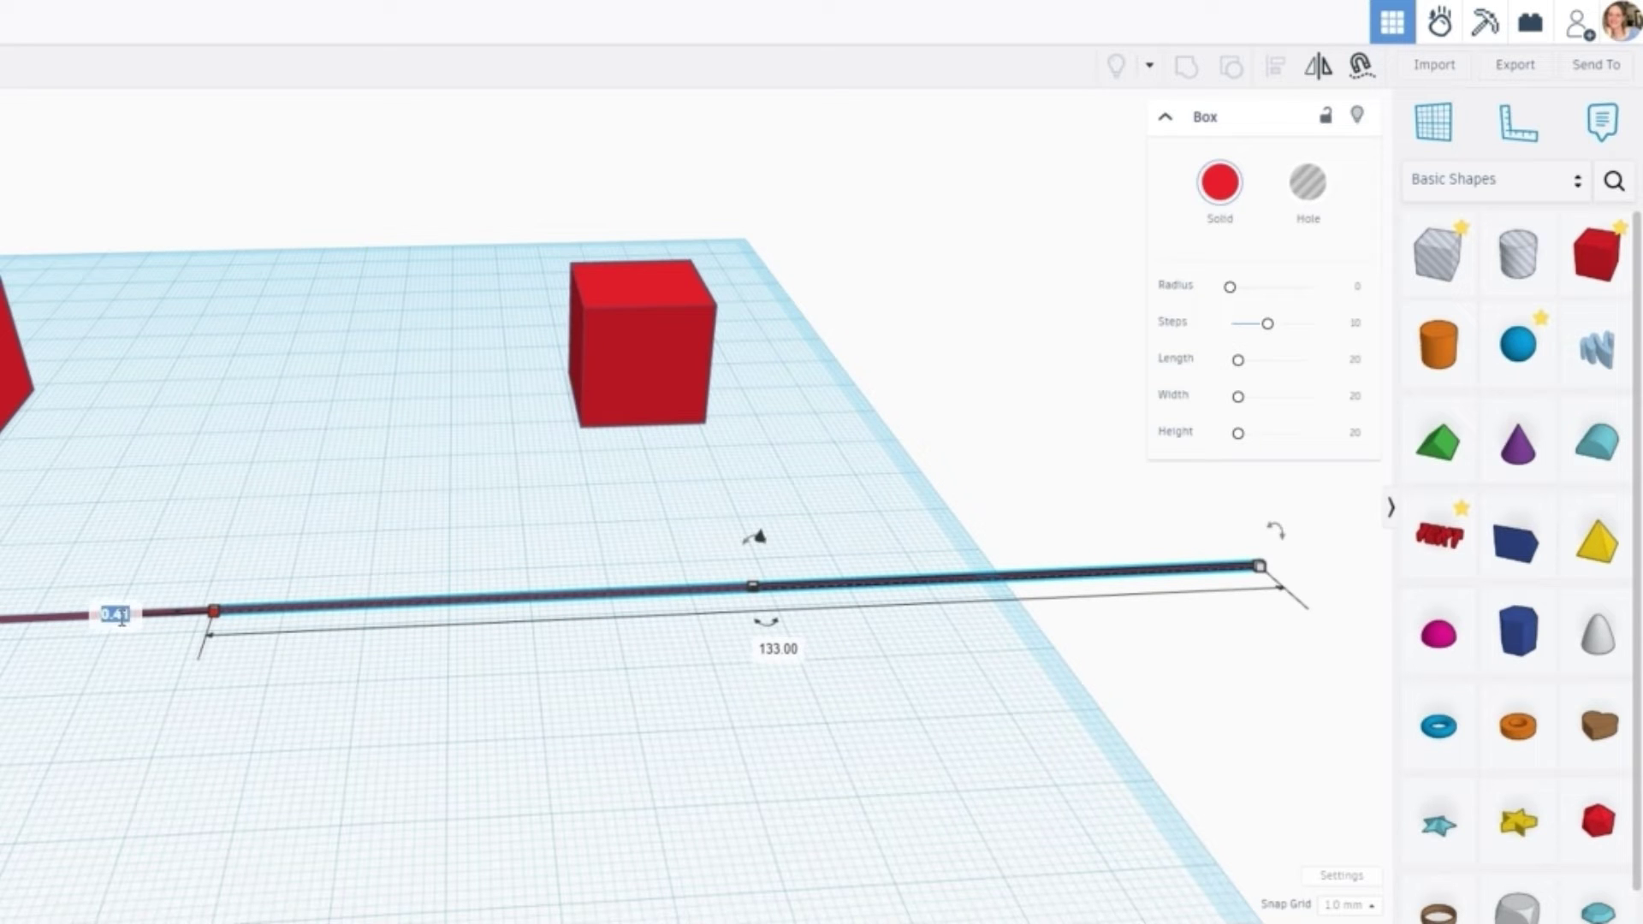
{"action": "key", "text": "Return"}
{"action": "right_click_drag", "start_coordinate": [377, 557], "coordinate": [411, 680]}
{"action": "left_click_drag", "start_coordinate": [620, 655], "coordinate": [167, 585]}
{"action": "middle_click_drag", "start_coordinate": [360, 513], "coordinate": [616, 434]}
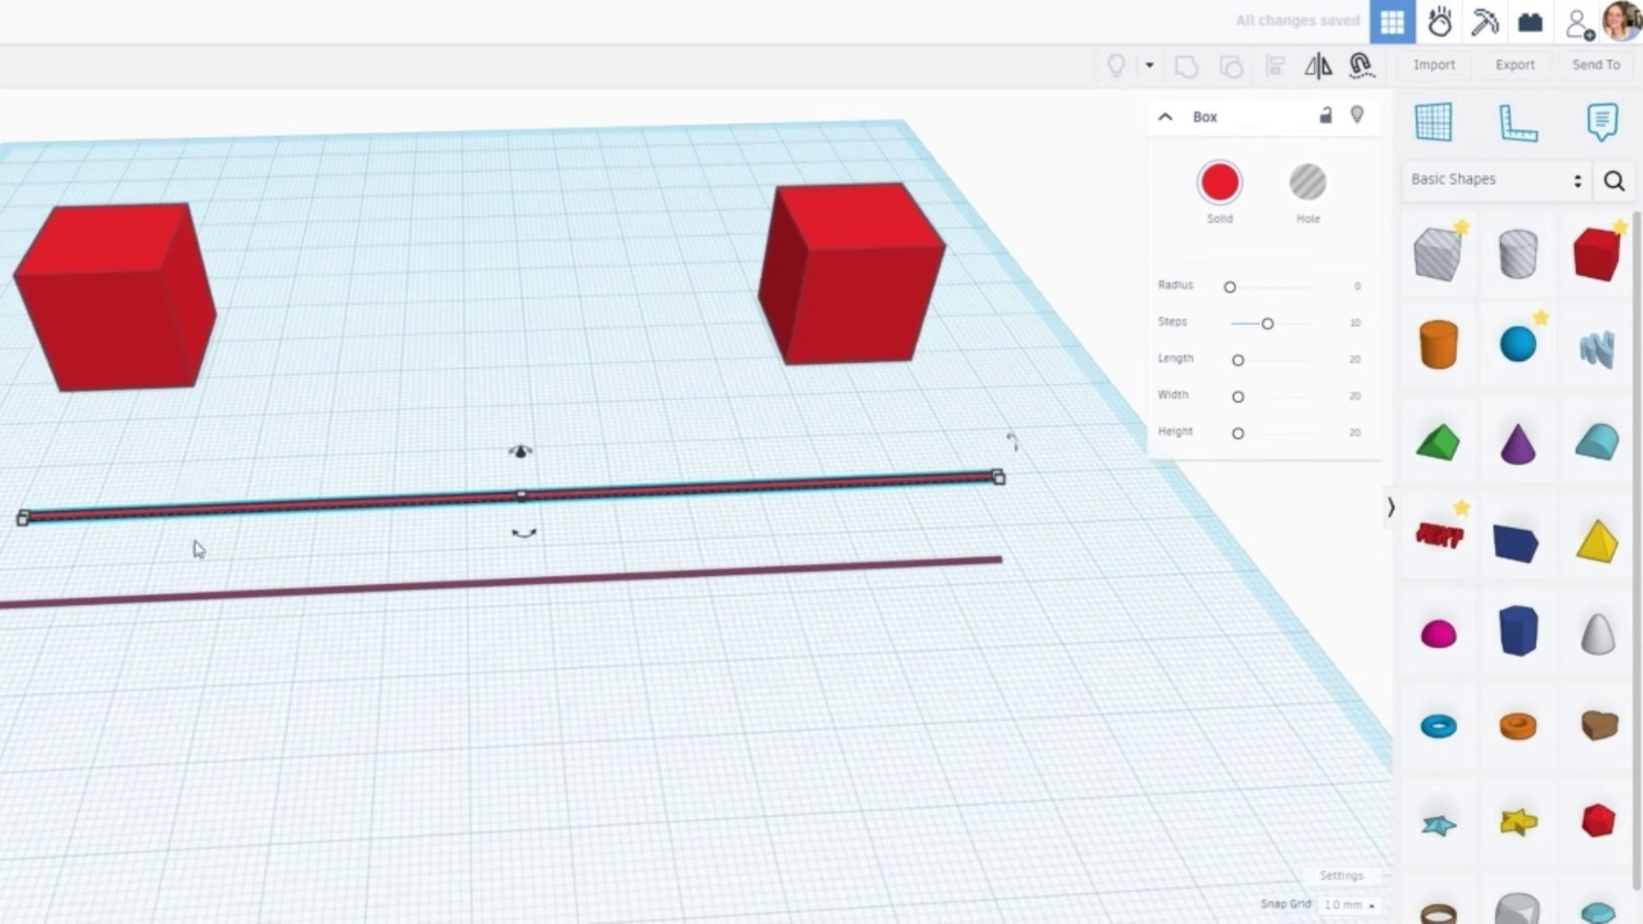
Step: Set the copied strand's length to 134 mm and turn it into a hole
{"action": "mouse_move", "coordinate": [23, 519]}
{"action": "left_click", "coordinate": [546, 560]}
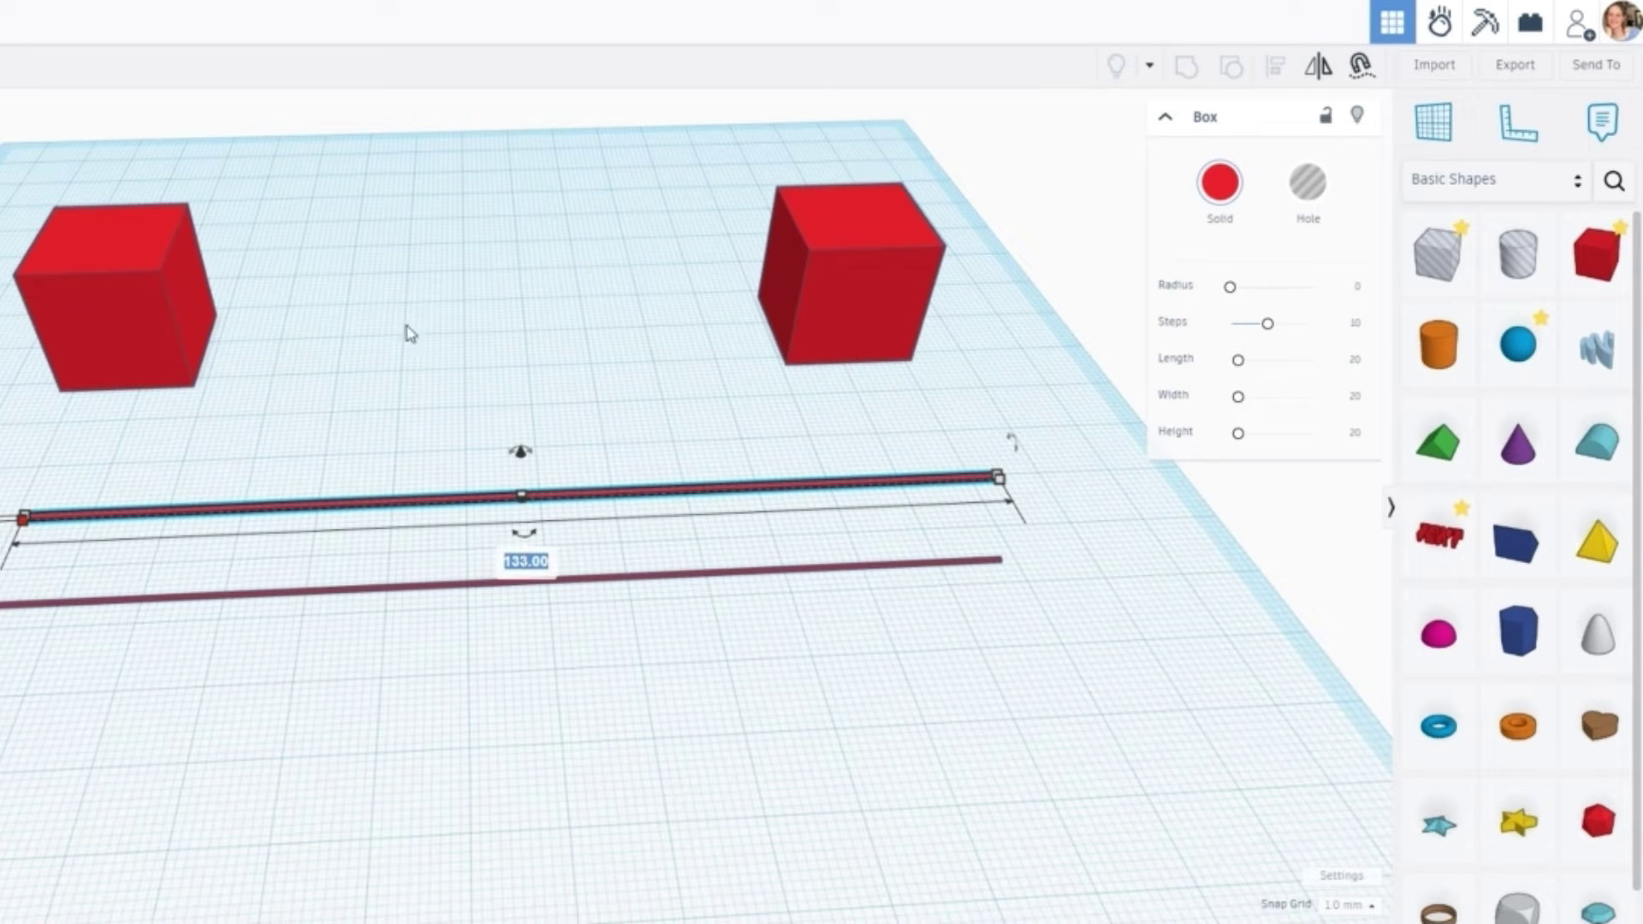
{"action": "type", "text": "134"}
{"action": "key", "text": "Return"}
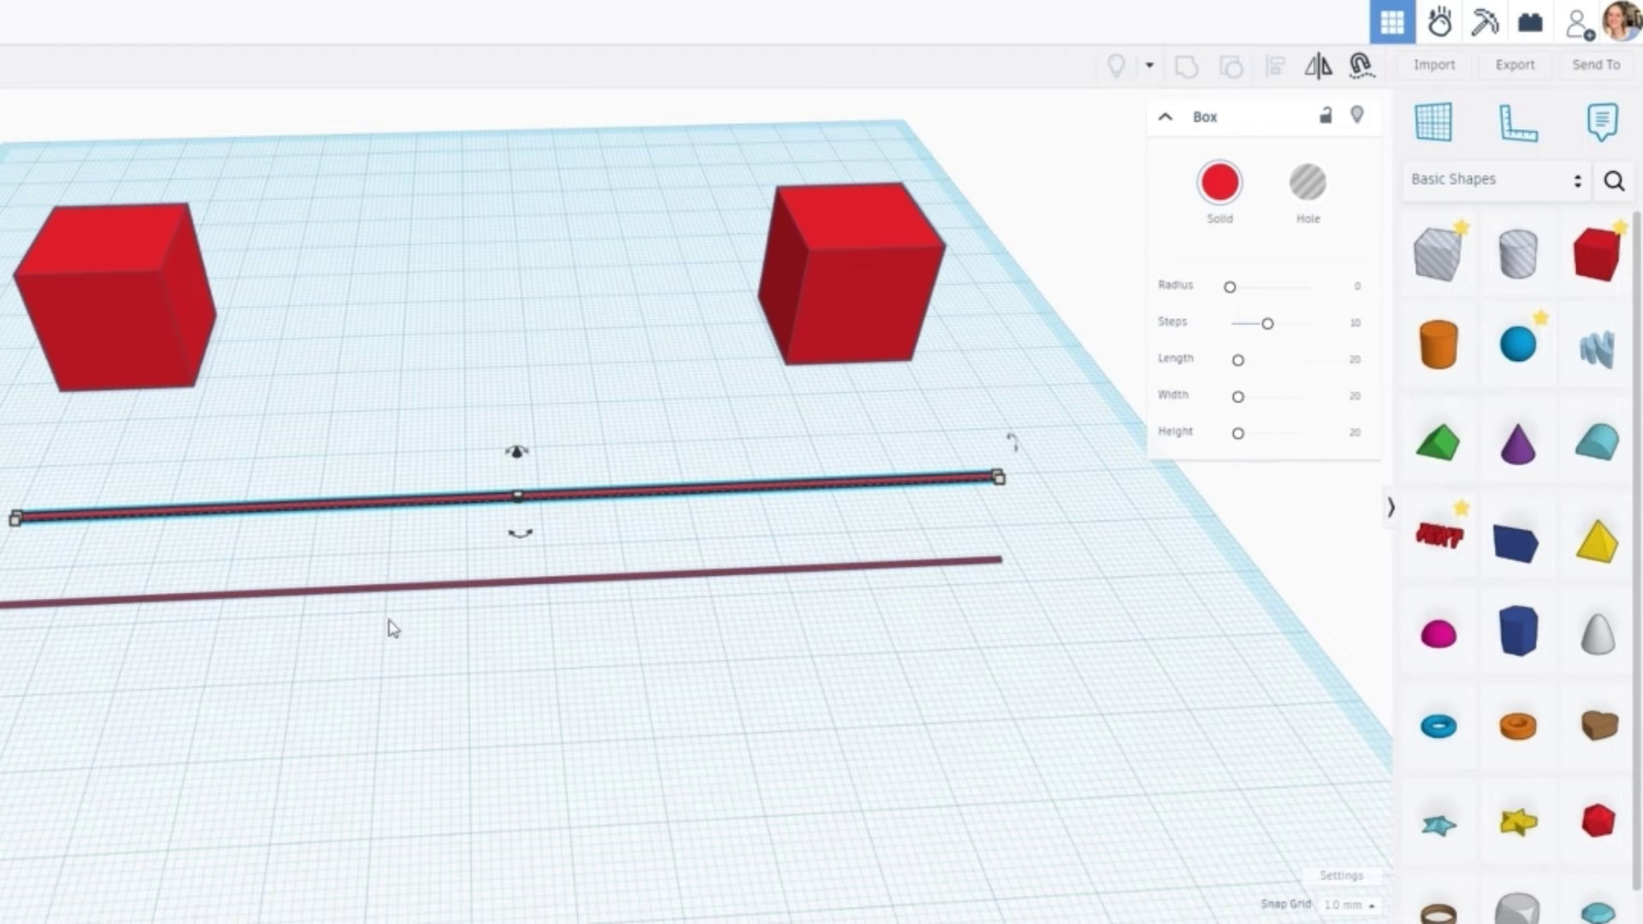
{"action": "left_click", "coordinate": [1310, 183]}
{"action": "mouse_move", "coordinate": [331, 331]}
{"action": "right_mouse_down"}
{"action": "mouse_move", "coordinate": [345, 397]}
{"action": "mouse_move", "coordinate": [345, 349]}
{"action": "right_mouse_up"}
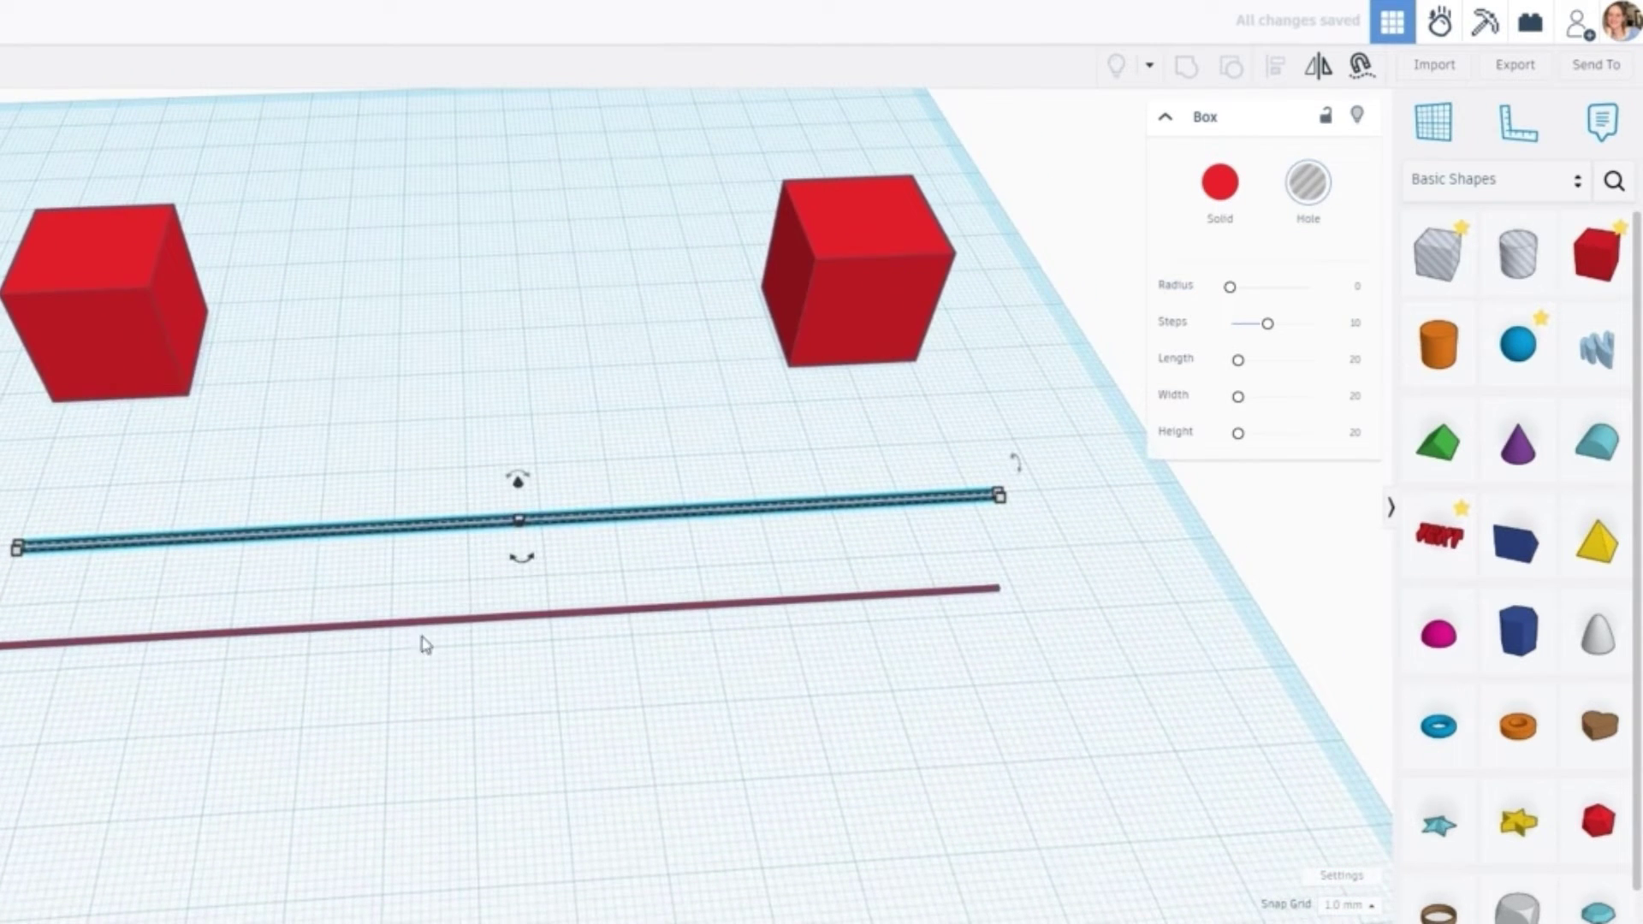
Step: Move the hole strand to the cubes and align it to their centre in length, depth and height
{"action": "left_click_drag", "start_coordinate": [310, 537], "coordinate": [304, 406]}
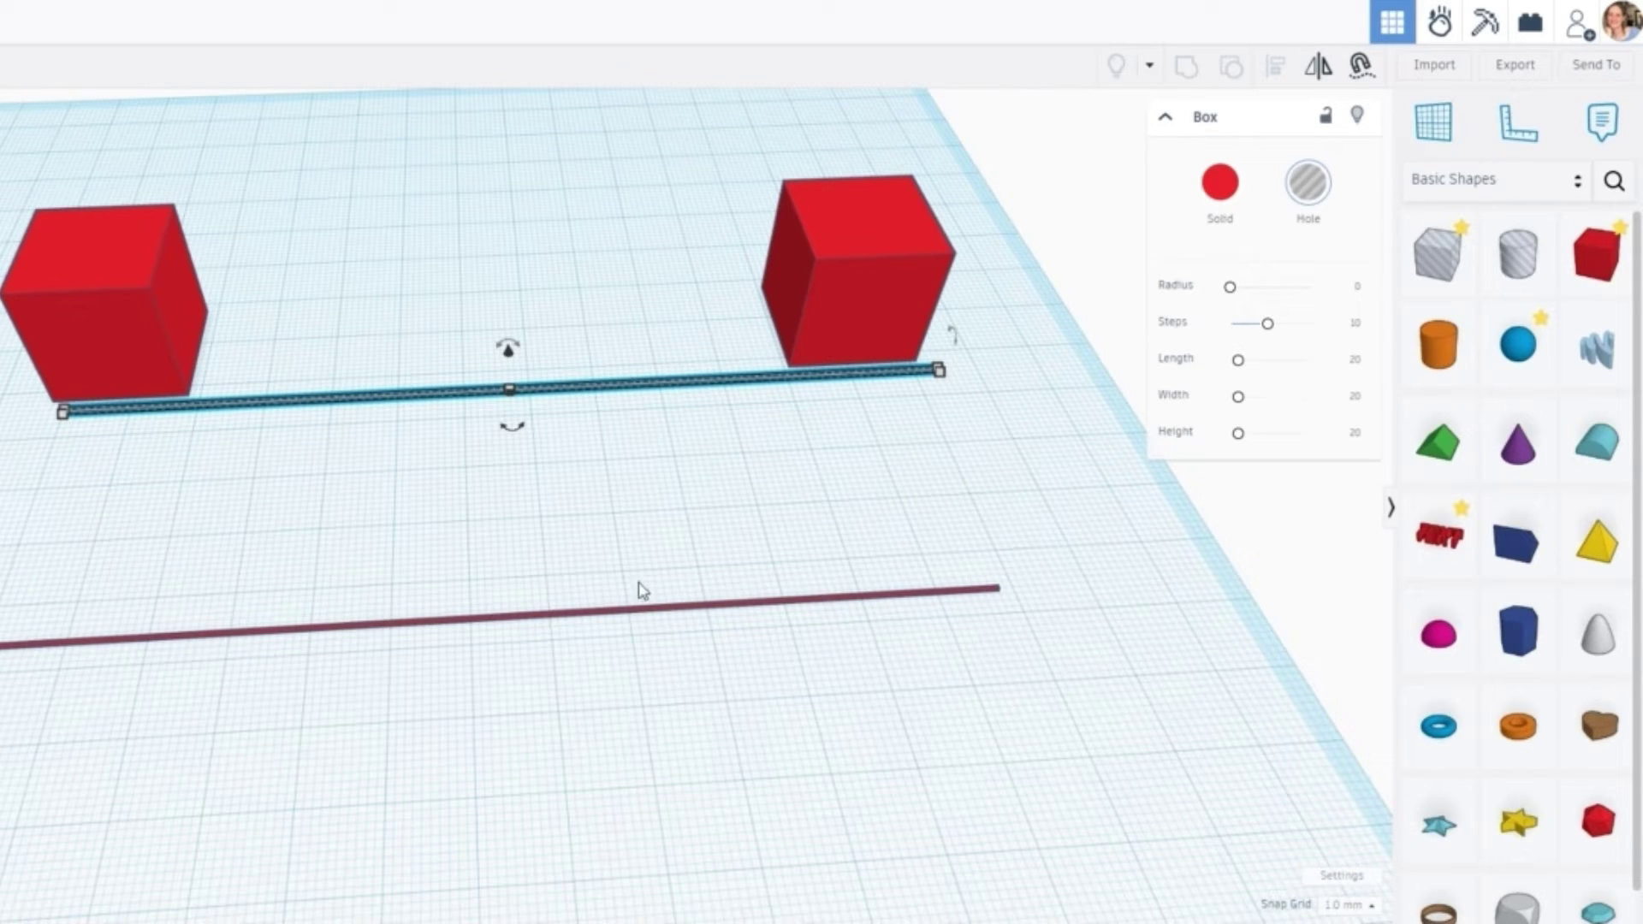
{"action": "left_click_drag", "start_coordinate": [259, 484], "coordinate": [69, 271]}
{"action": "left_click", "coordinate": [1275, 69]}
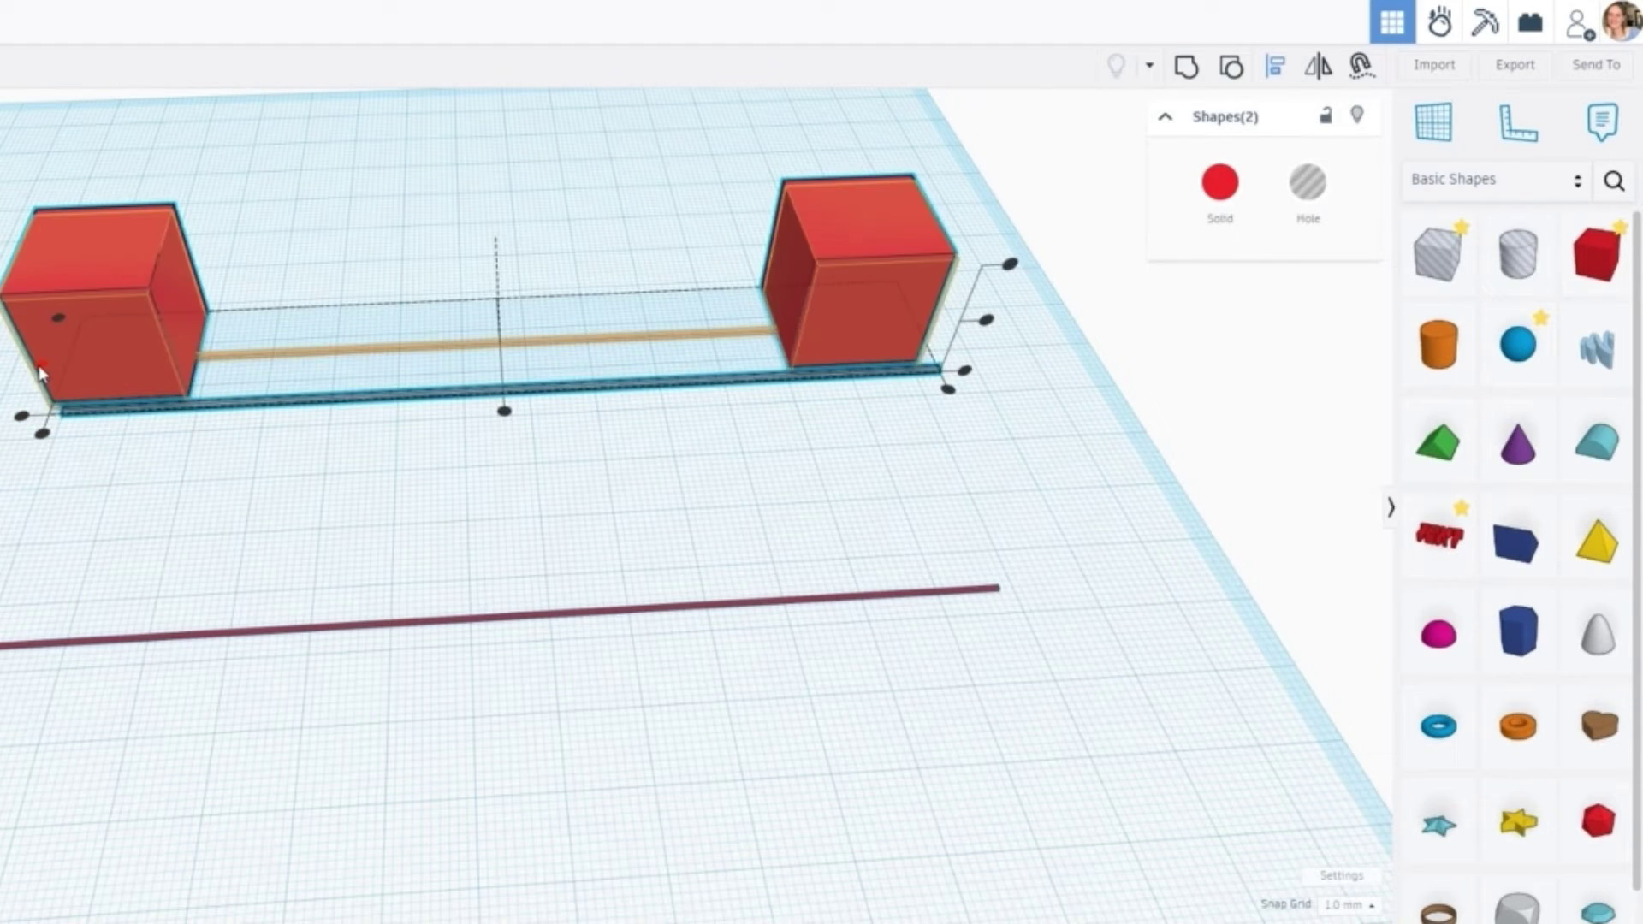
{"action": "left_click", "coordinate": [40, 364]}
{"action": "left_click", "coordinate": [503, 409]}
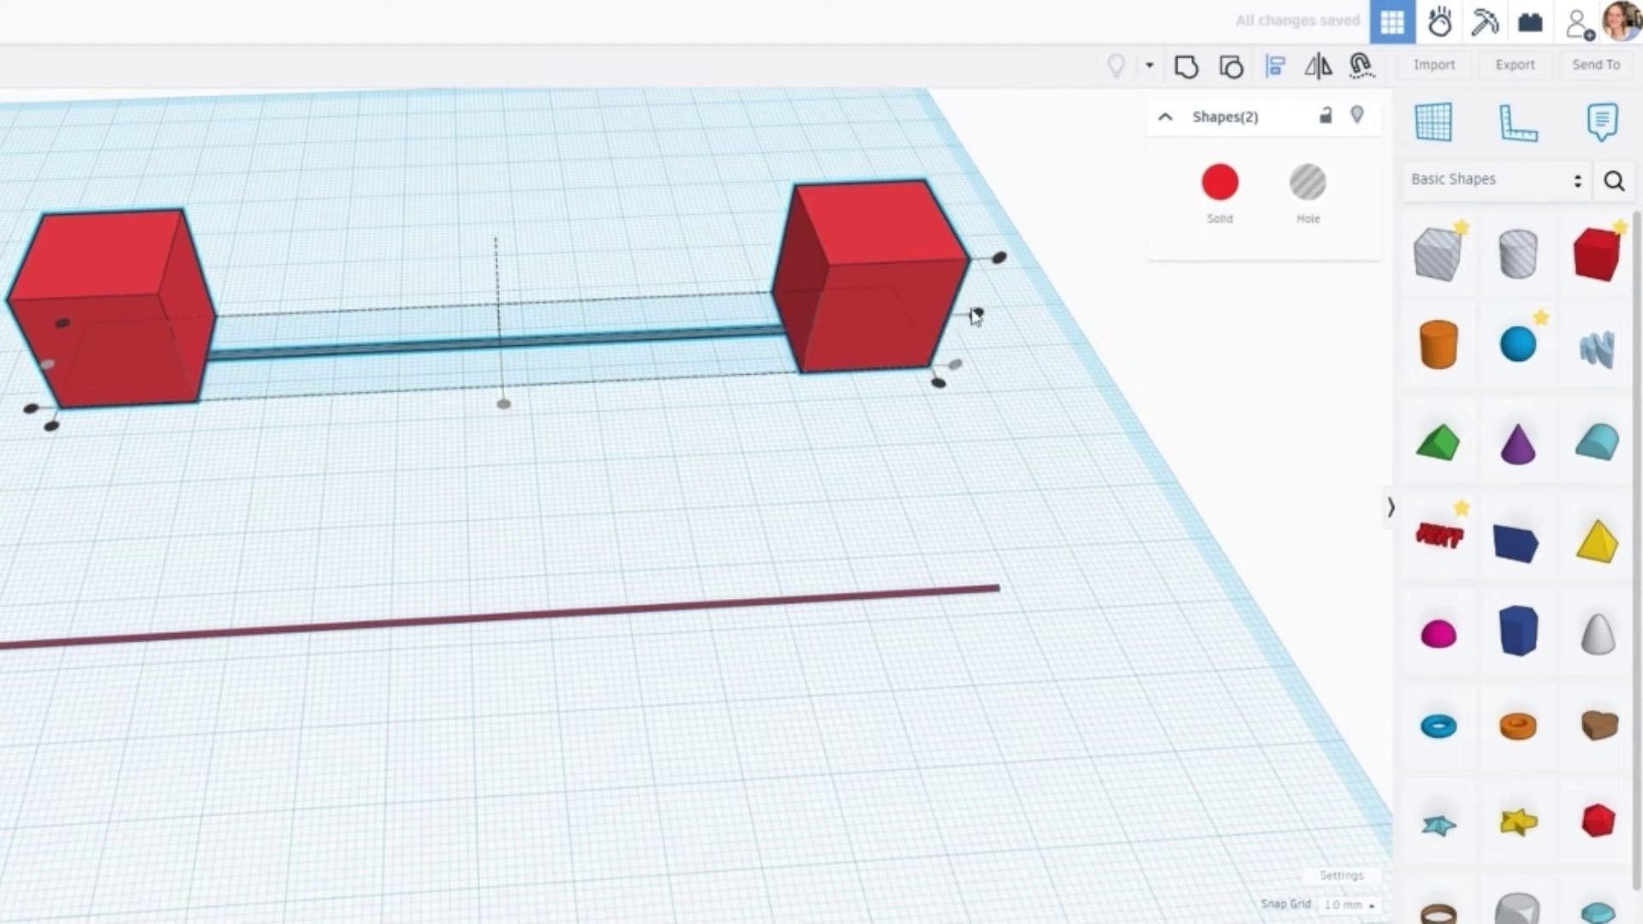
{"action": "left_click", "coordinate": [979, 314]}
Step: Group the hole strand with the two cubes to cut a channel into each, and check the result
{"action": "right_click_drag", "start_coordinate": [287, 466], "coordinate": [175, 520]}
{"action": "left_click", "coordinate": [1186, 69]}
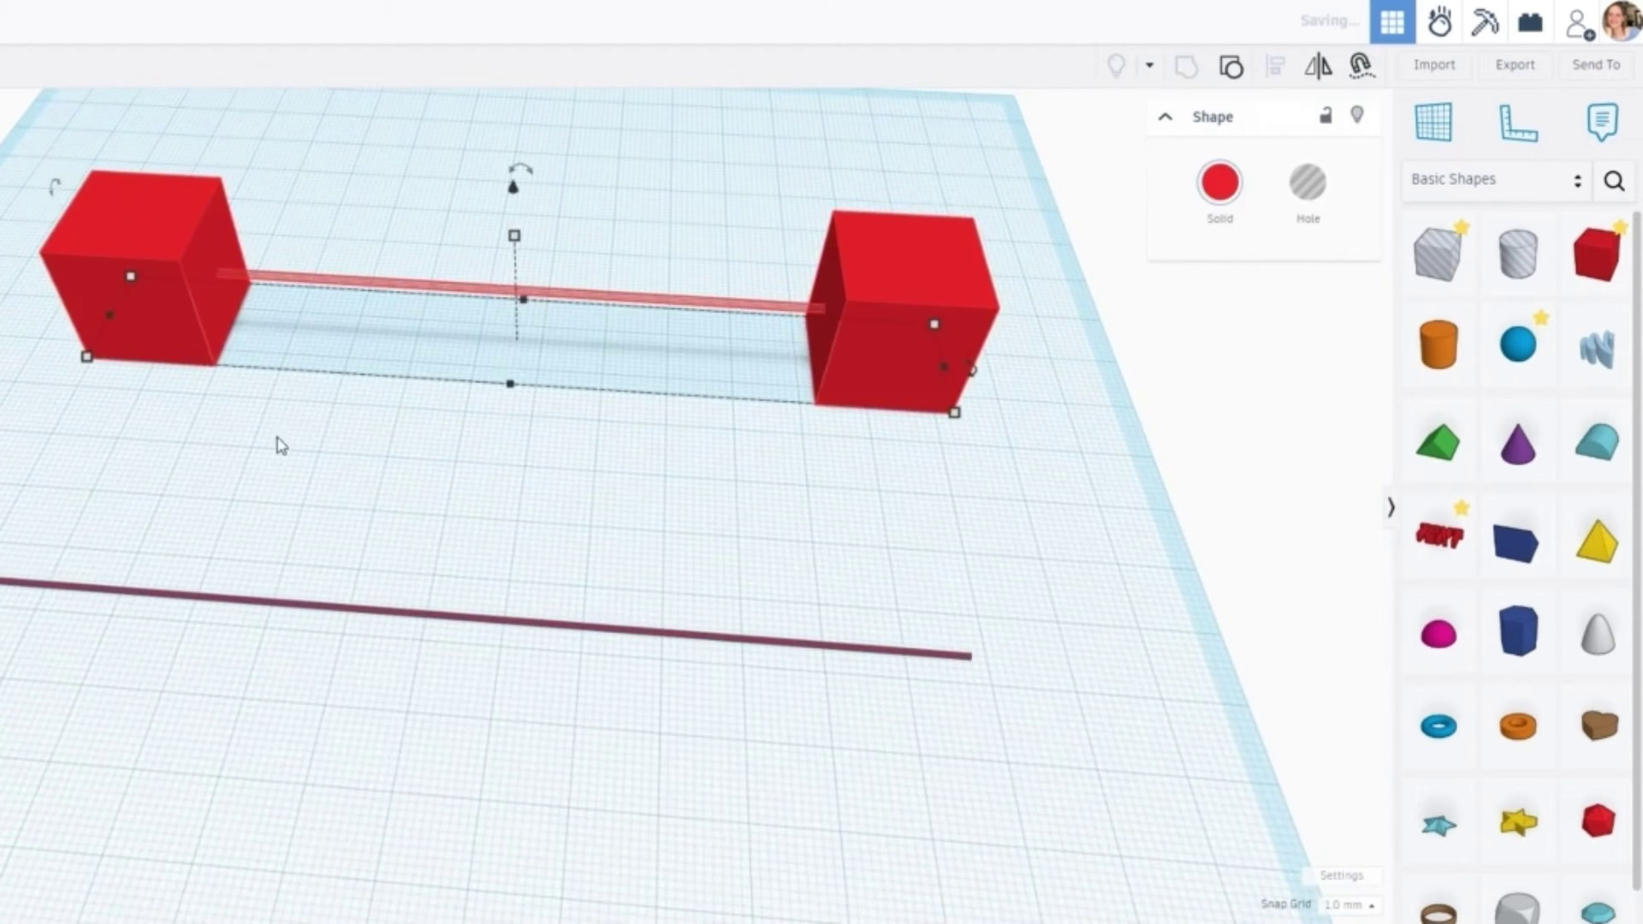
{"action": "scroll", "coordinate": [249, 405], "scroll_direction": "up", "scroll_amount": 3}
{"action": "middle_click_drag", "start_coordinate": [246, 404], "coordinate": [246, 612]}
{"action": "scroll", "coordinate": [352, 480], "scroll_direction": "up", "scroll_amount": 5}
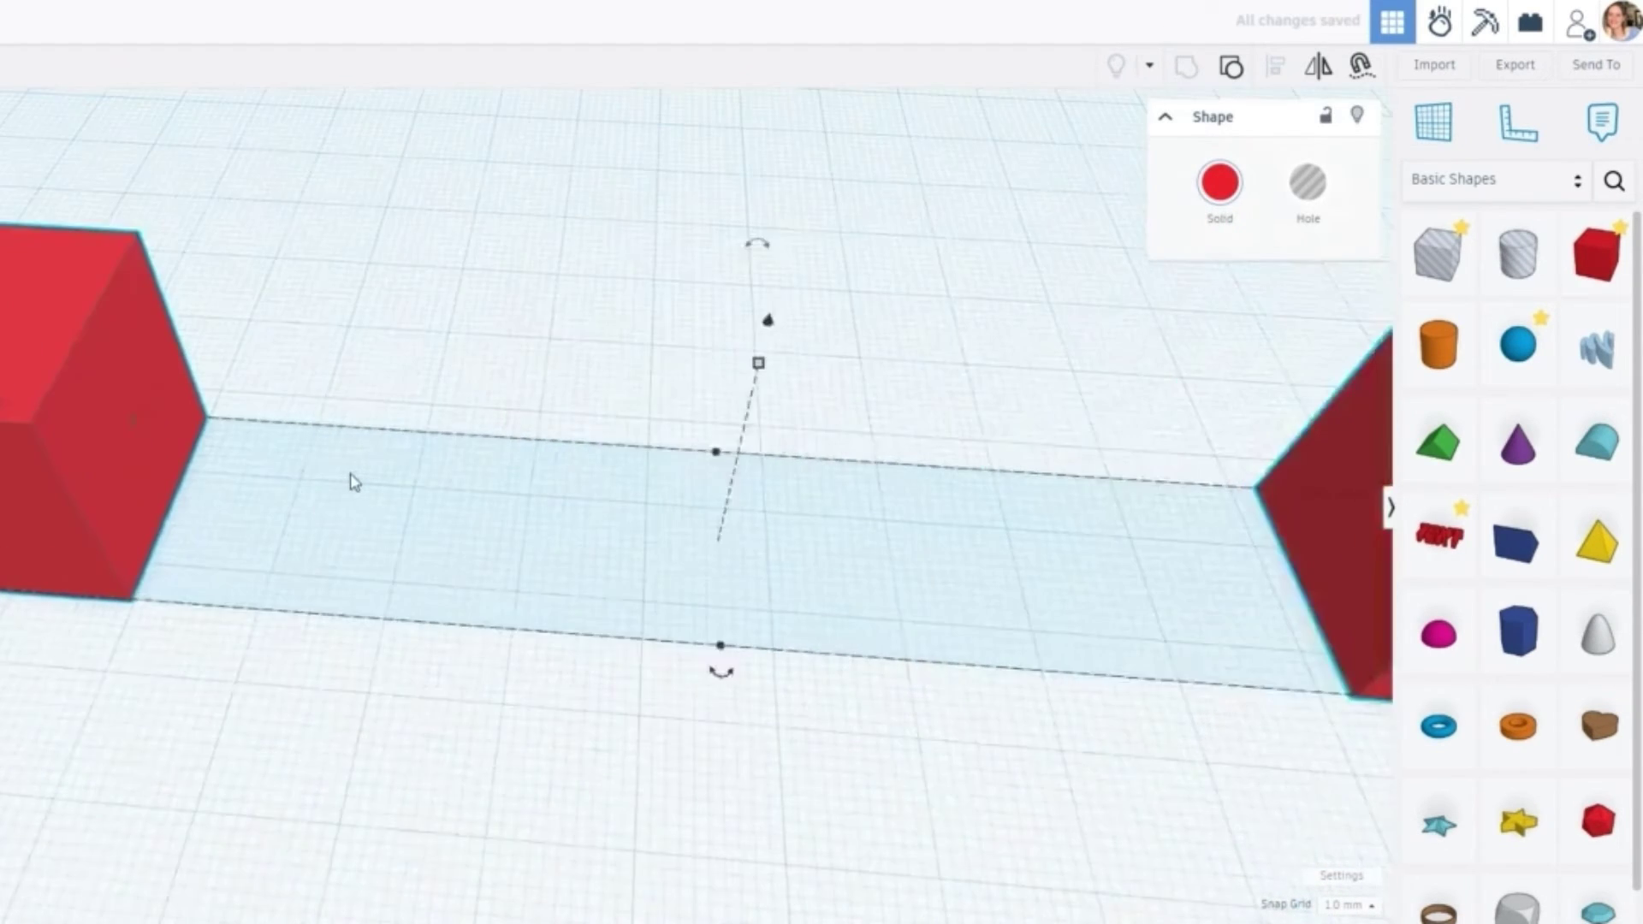
{"action": "right_click_drag", "start_coordinate": [353, 480], "coordinate": [161, 291]}
{"action": "scroll", "coordinate": [240, 421], "scroll_direction": "down", "scroll_amount": 5}
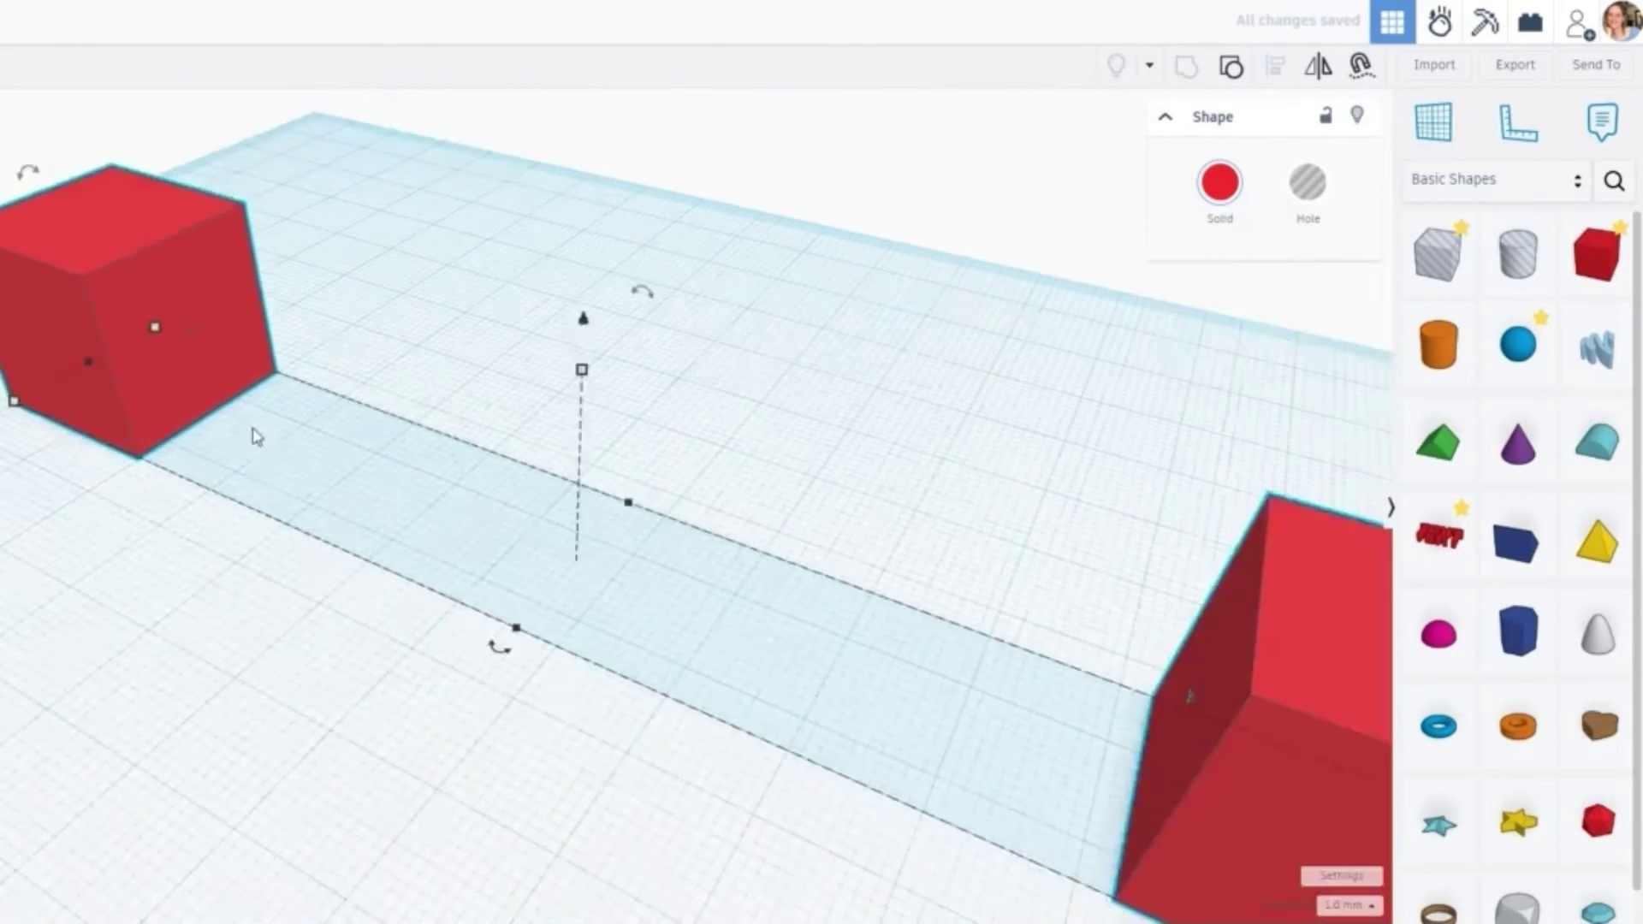
{"action": "right_click_drag", "start_coordinate": [332, 488], "coordinate": [437, 473]}
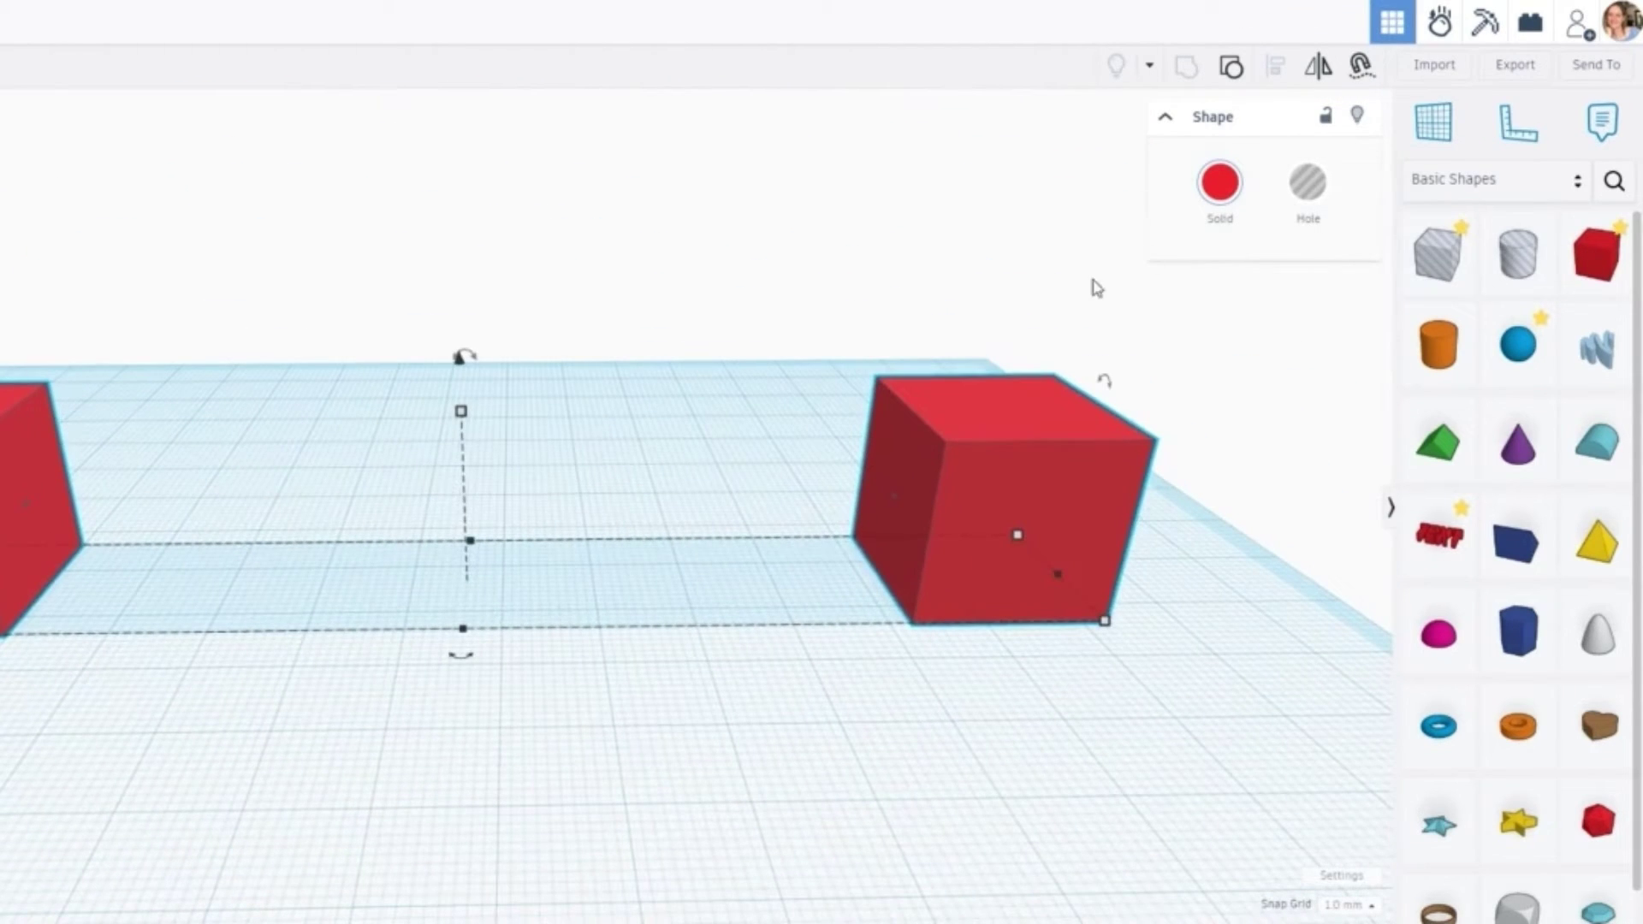
Step: Make the grouped cubes transparent to inspect the channels inside, and turn the transparency off again
{"action": "left_click", "coordinate": [1224, 191]}
{"action": "left_click", "coordinate": [1364, 470]}
{"action": "right_click_drag", "start_coordinate": [341, 393], "coordinate": [494, 513]}
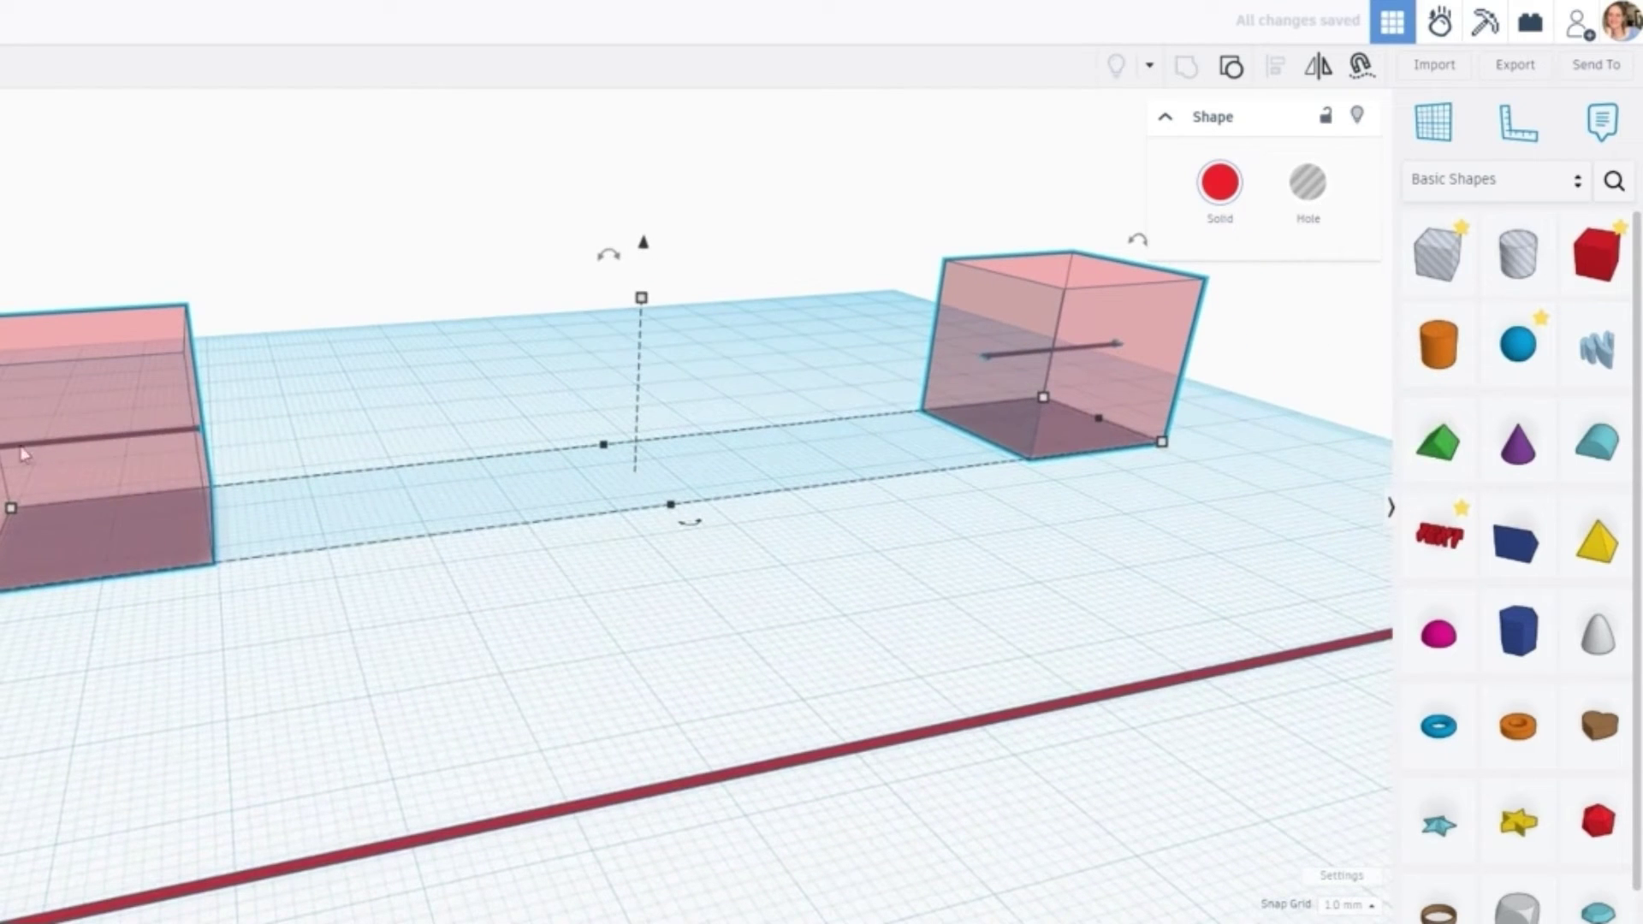
{"action": "right_click_drag", "start_coordinate": [665, 414], "coordinate": [448, 510]}
{"action": "left_click", "coordinate": [1221, 193]}
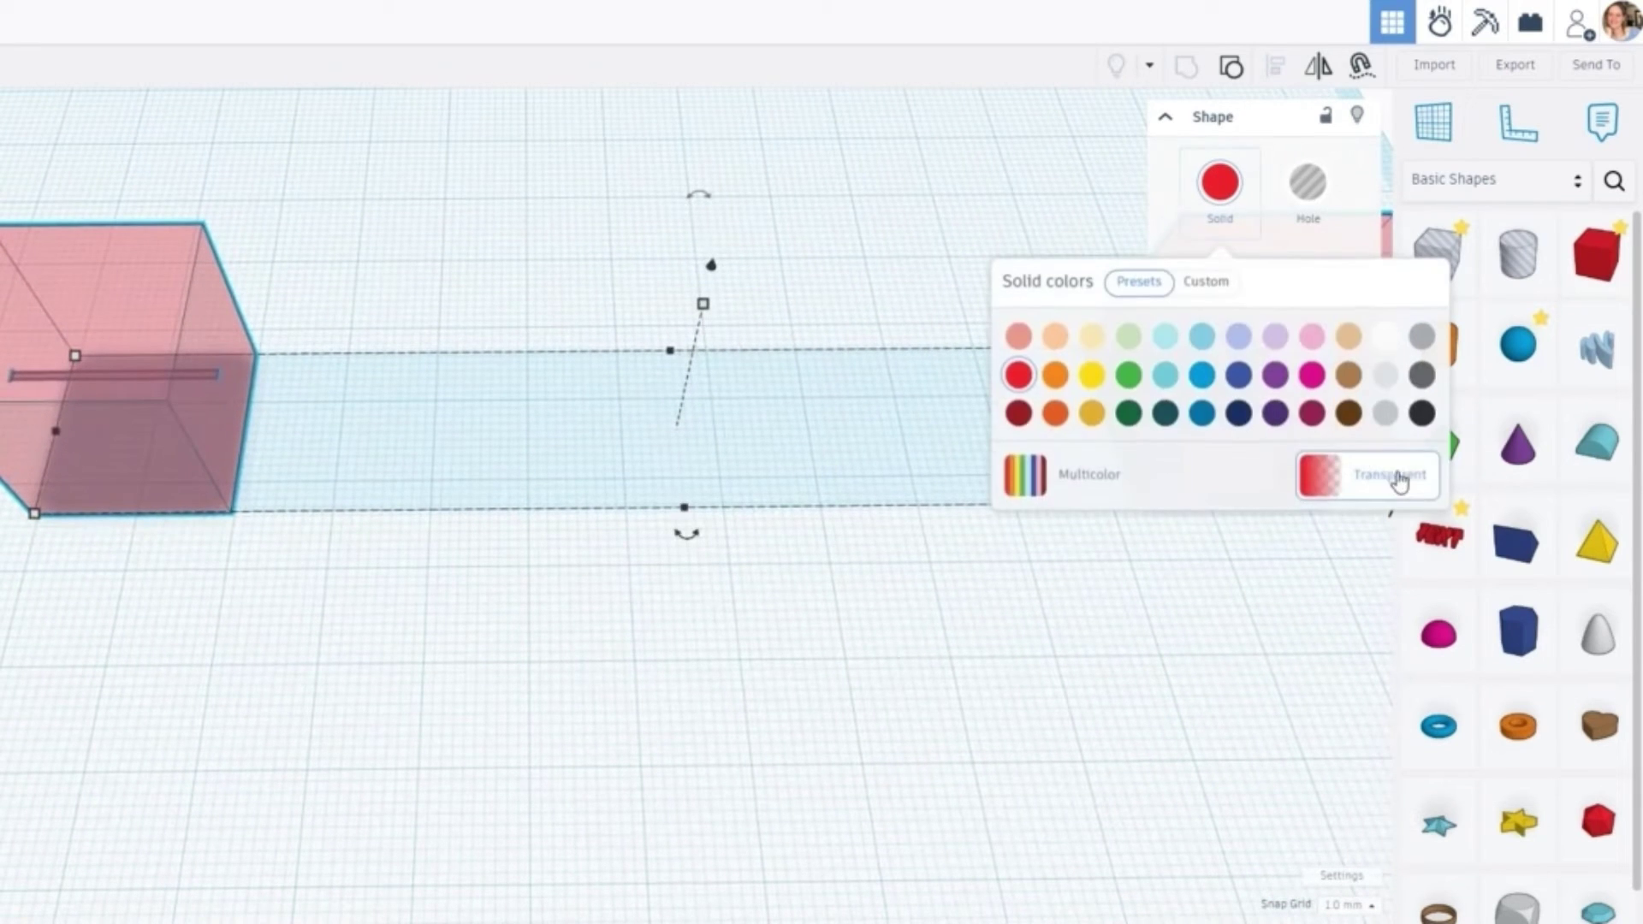
{"action": "left_click", "coordinate": [1396, 490]}
{"action": "right_click_drag", "start_coordinate": [700, 626], "coordinate": [716, 572]}
{"action": "scroll", "coordinate": [719, 580], "scroll_direction": "down", "scroll_amount": 3}
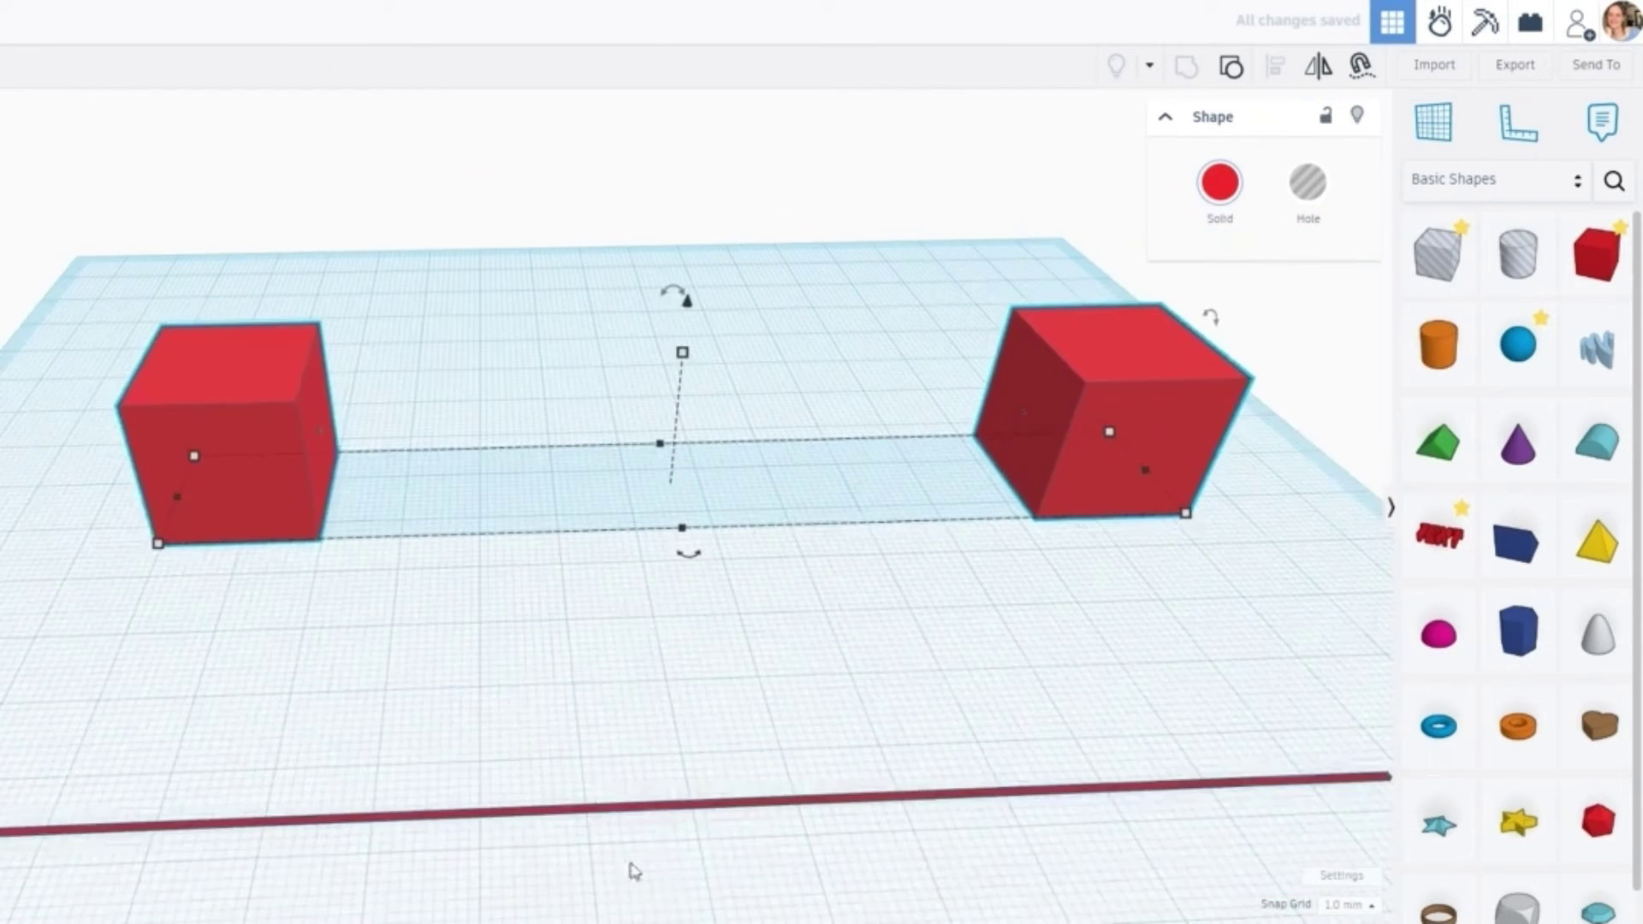
Step: Move the solid strand to the cubes and align it to their centre in depth and height
{"action": "left_click_drag", "start_coordinate": [646, 808], "coordinate": [634, 561]}
{"action": "left_click_drag", "start_coordinate": [370, 687], "coordinate": [184, 395]}
{"action": "left_click", "coordinate": [1275, 66]}
{"action": "left_click", "coordinate": [139, 514]}
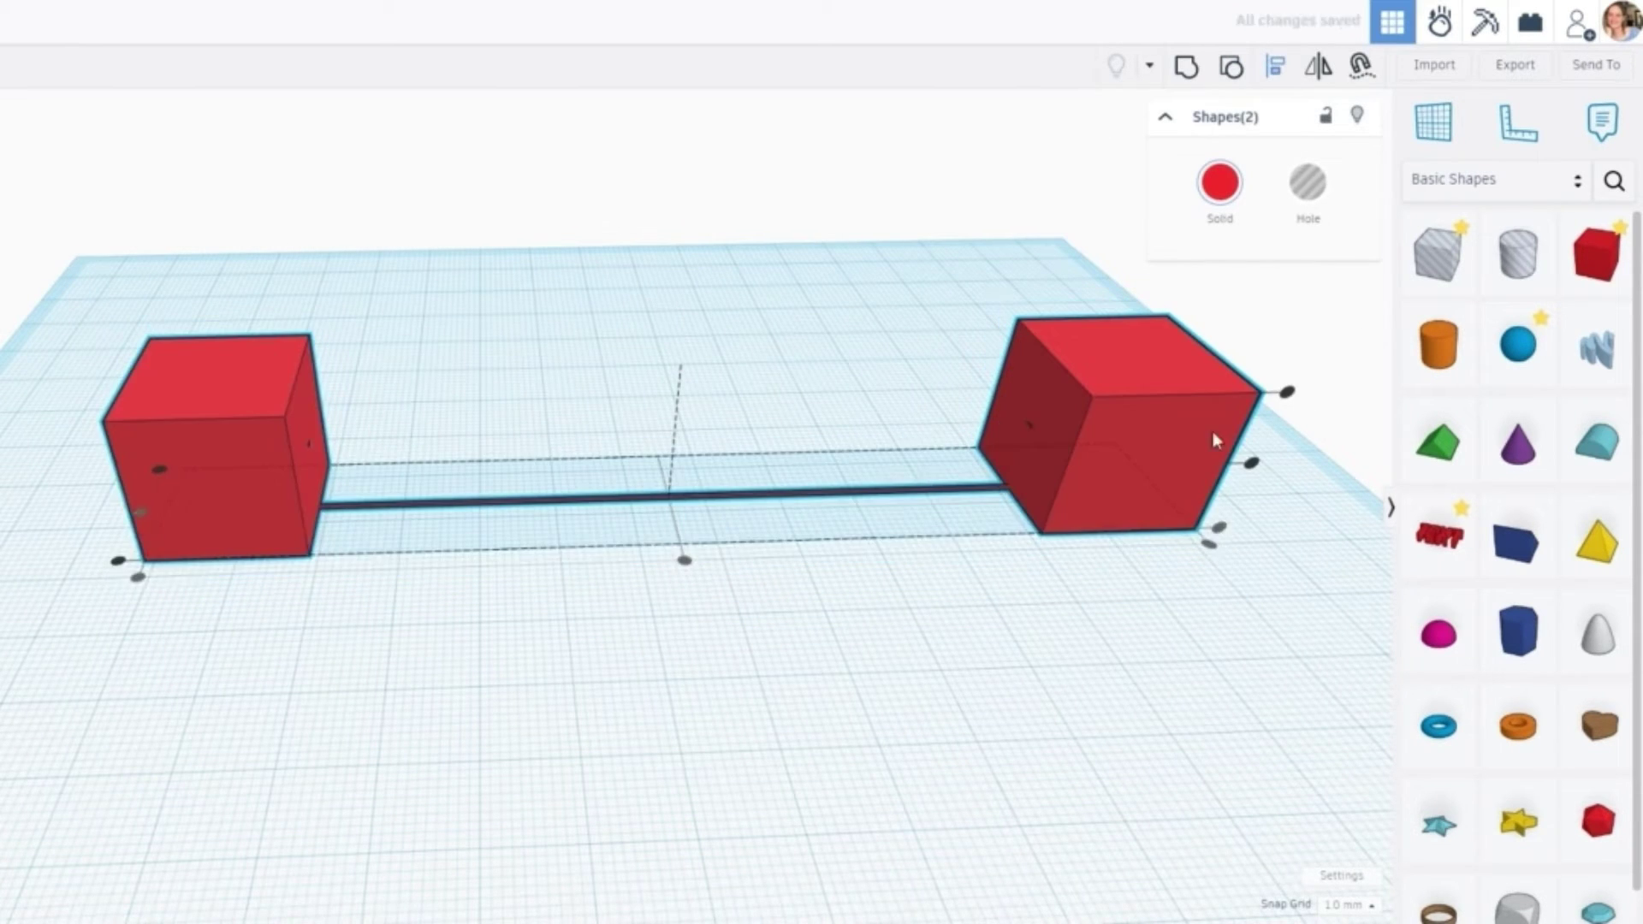
{"action": "left_click", "coordinate": [1252, 464]}
Step: Examine the point where the strand enters the cube's side for a gap around it
{"action": "right_click_drag", "start_coordinate": [719, 599], "coordinate": [466, 579]}
{"action": "left_click", "coordinate": [464, 579]}
{"action": "scroll", "coordinate": [388, 352], "scroll_direction": "up", "scroll_amount": 3}
{"action": "scroll", "coordinate": [387, 351], "scroll_direction": "up", "scroll_amount": 3}
{"action": "right_click_drag", "start_coordinate": [855, 364], "coordinate": [728, 291]}
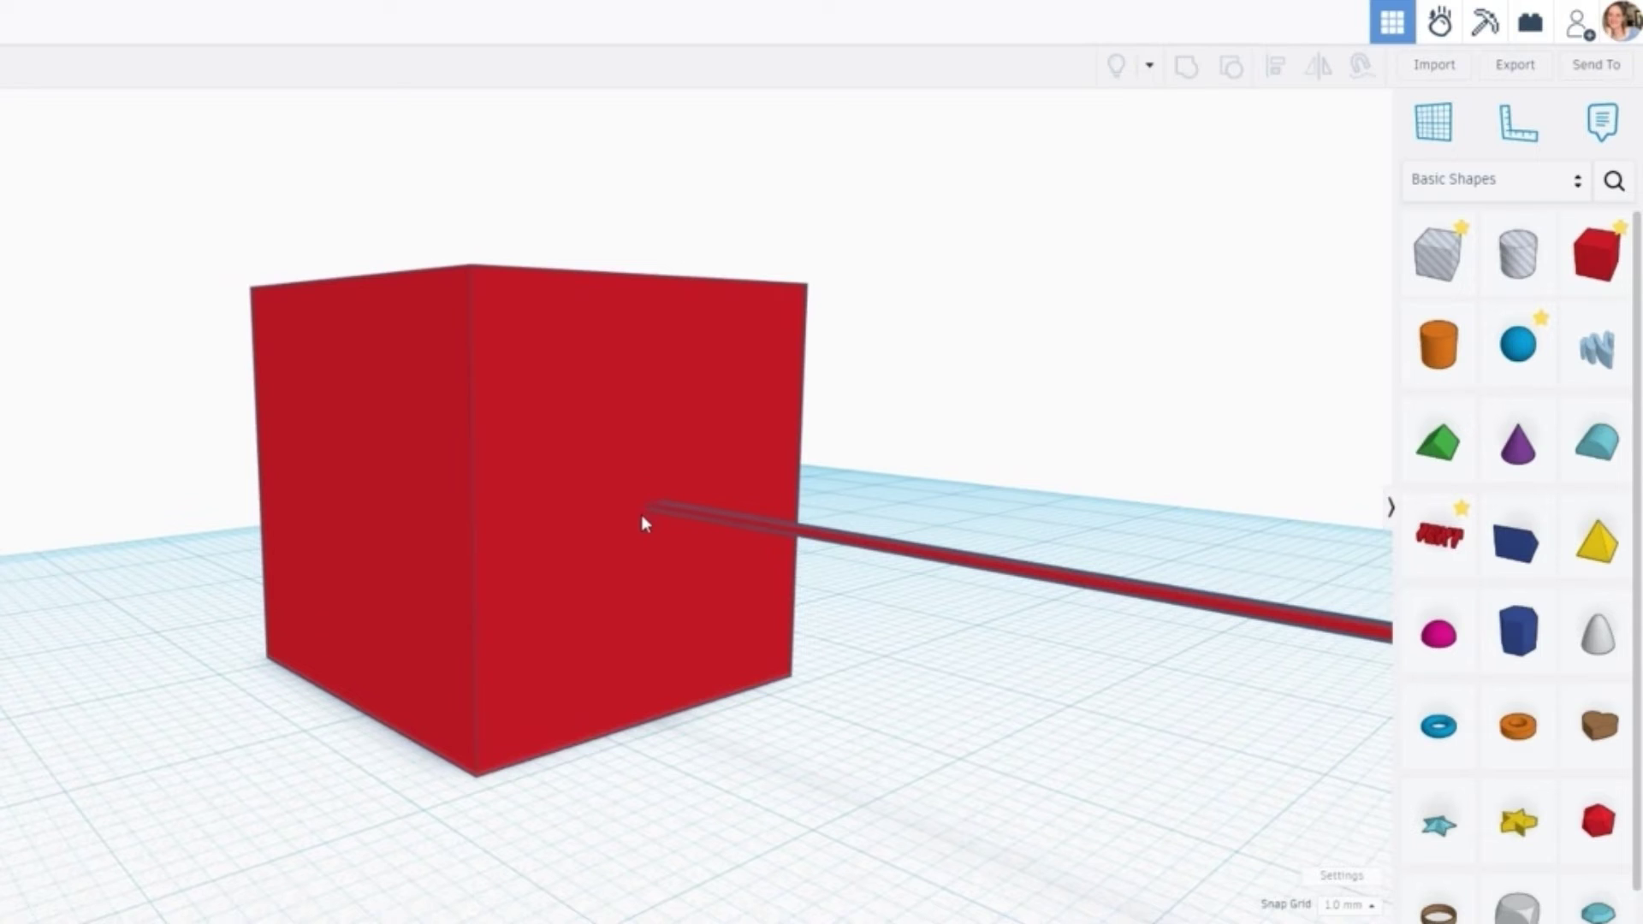
{"action": "scroll", "coordinate": [645, 516], "scroll_direction": "up", "scroll_amount": 5}
{"action": "scroll", "coordinate": [625, 527], "scroll_direction": "up", "scroll_amount": 2}
{"action": "scroll", "coordinate": [622, 528], "scroll_direction": "down", "scroll_amount": 3}
{"action": "scroll", "coordinate": [611, 527], "scroll_direction": "up", "scroll_amount": 2}
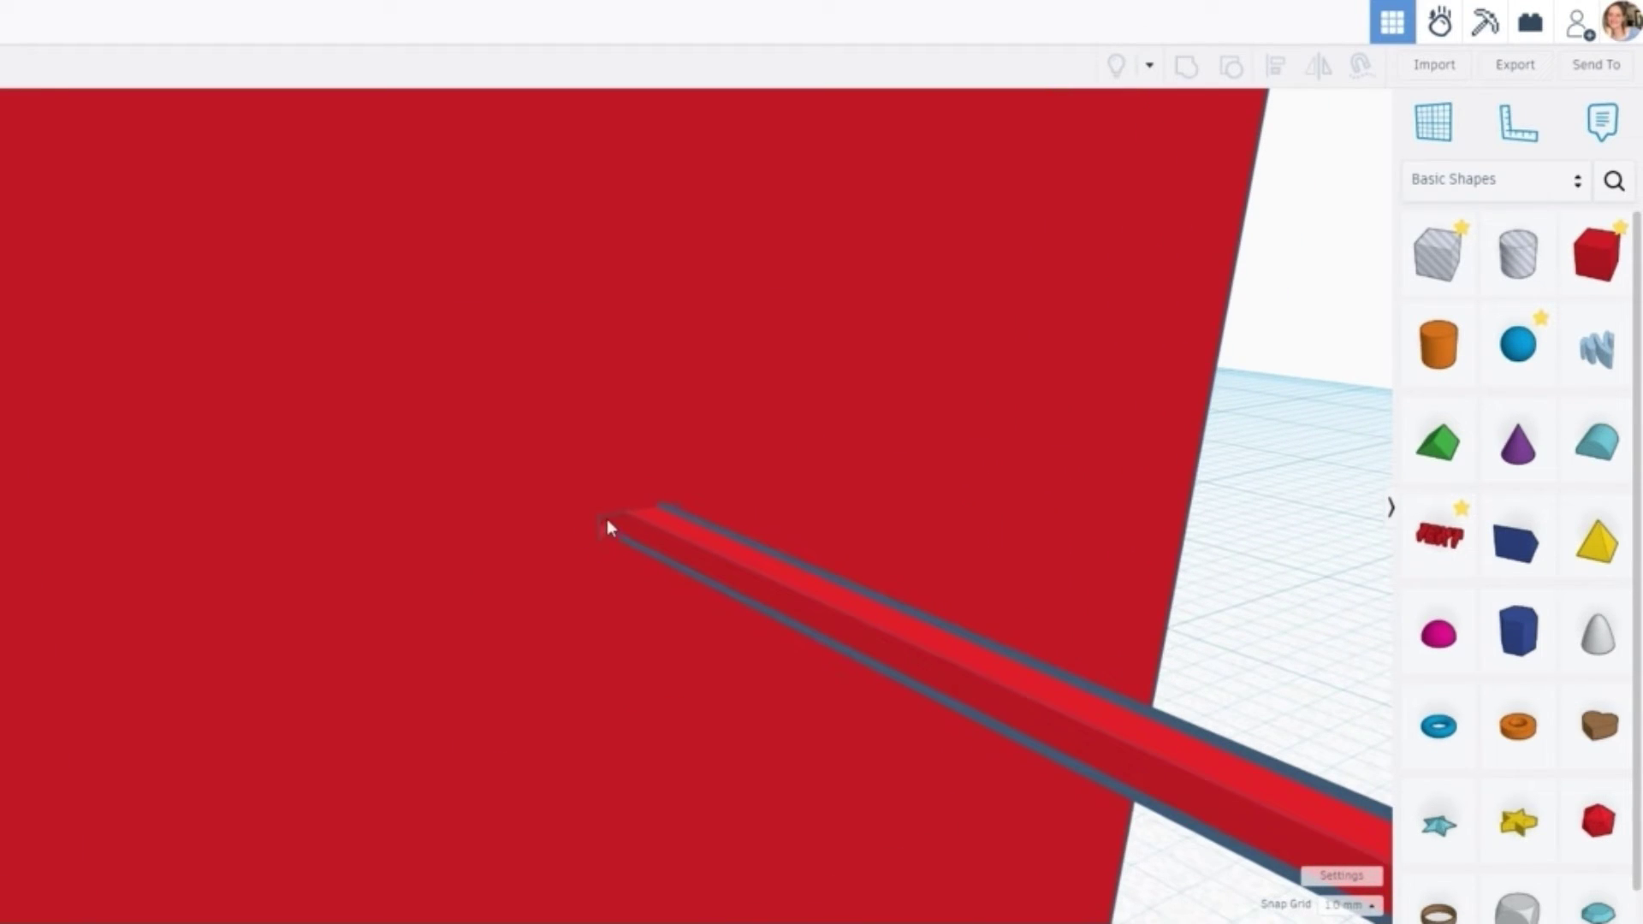
{"action": "scroll", "coordinate": [1121, 488], "scroll_direction": "down", "scroll_amount": 5}
{"action": "scroll", "coordinate": [1100, 503], "scroll_direction": "down", "scroll_amount": 6}
Step: Group the strand and the two cubes into one object
{"action": "right_click_drag", "start_coordinate": [829, 536], "coordinate": [1035, 536]}
{"action": "middle_click_drag", "start_coordinate": [839, 509], "coordinate": [596, 664]}
{"action": "left_click_drag", "start_coordinate": [402, 349], "coordinate": [734, 606]}
{"action": "left_click", "coordinate": [1195, 66]}
{"action": "scroll", "coordinate": [689, 324], "scroll_direction": "down", "scroll_amount": 2}
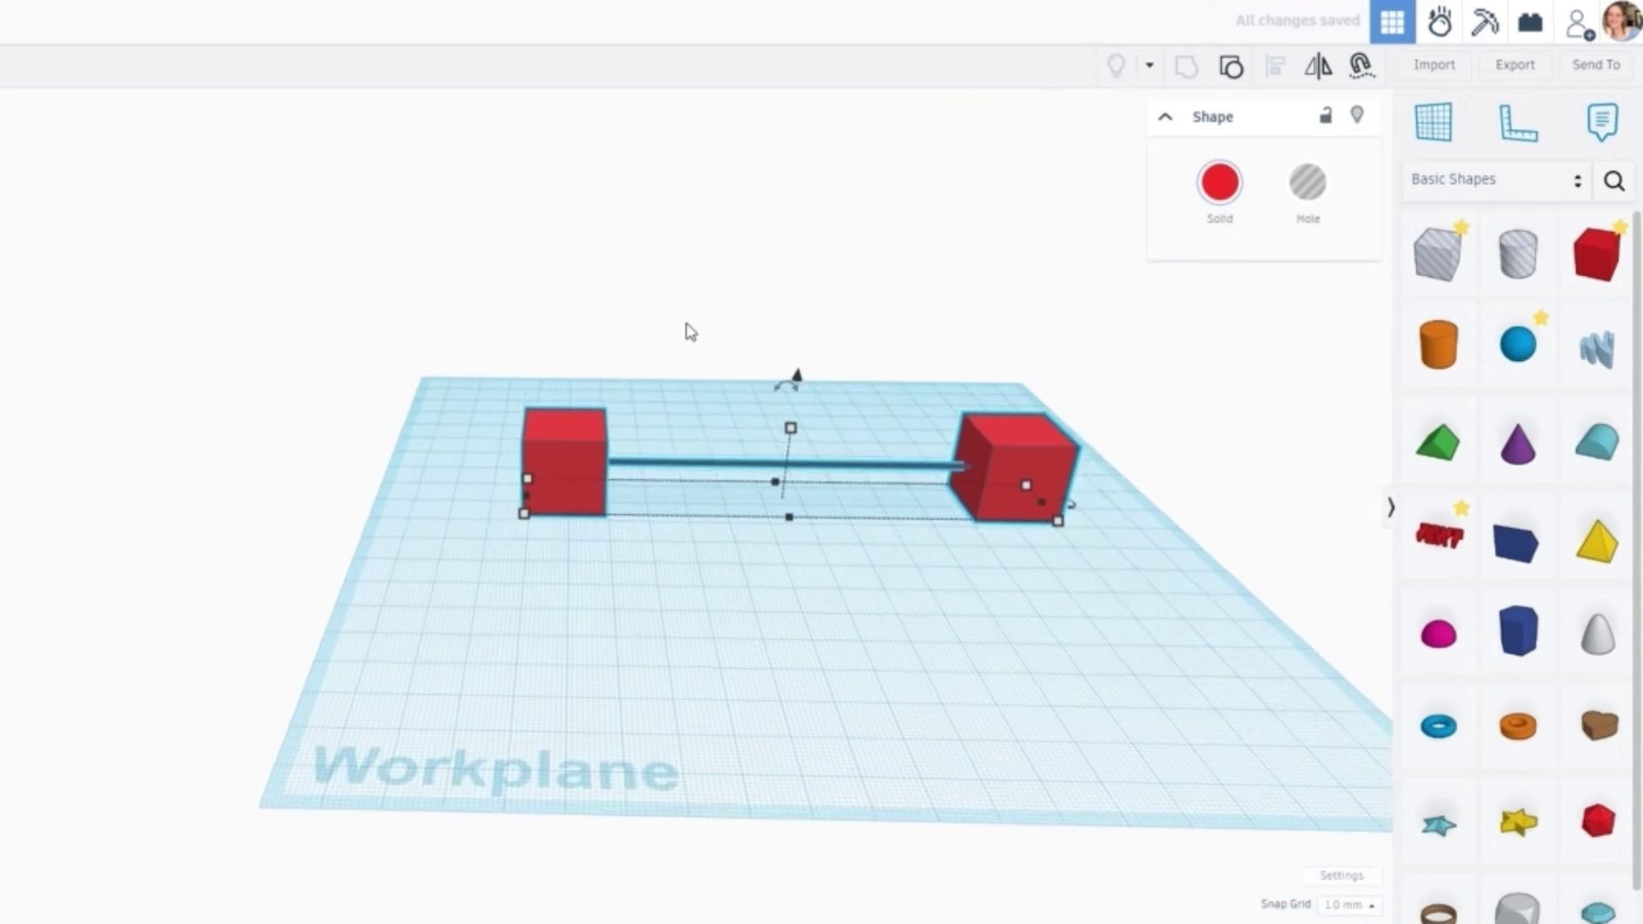
Step: Export the grouped cubes and strand as an STL file
{"action": "right_click_drag", "start_coordinate": [692, 325], "coordinate": [698, 428]}
{"action": "scroll", "coordinate": [713, 349], "scroll_direction": "up", "scroll_amount": 5}
{"action": "middle_click_drag", "start_coordinate": [632, 330], "coordinate": [507, 336]}
{"action": "right_click_drag", "start_coordinate": [556, 330], "coordinate": [577, 204]}
{"action": "right_click_drag", "start_coordinate": [711, 514], "coordinate": [562, 505]}
{"action": "left_click", "coordinate": [1516, 75]}
{"action": "left_click", "coordinate": [758, 504]}
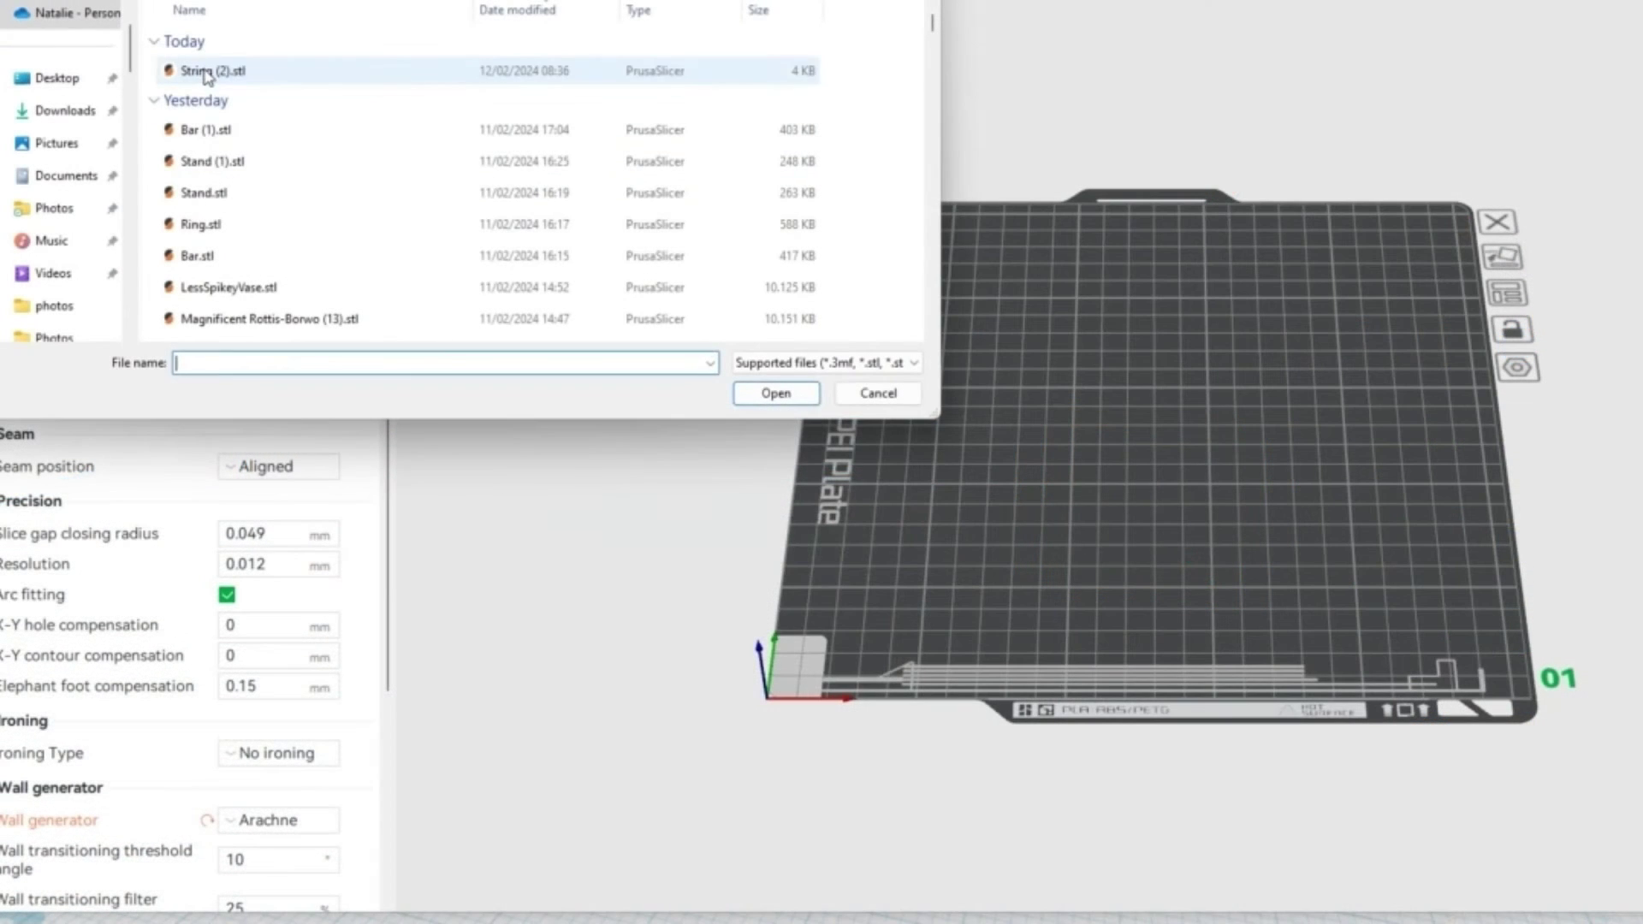
Step: Import String (2).stl onto the build plate and inspect the strand between the two cubes
{"action": "left_click", "coordinate": [214, 71]}
{"action": "left_click", "coordinate": [775, 393]}
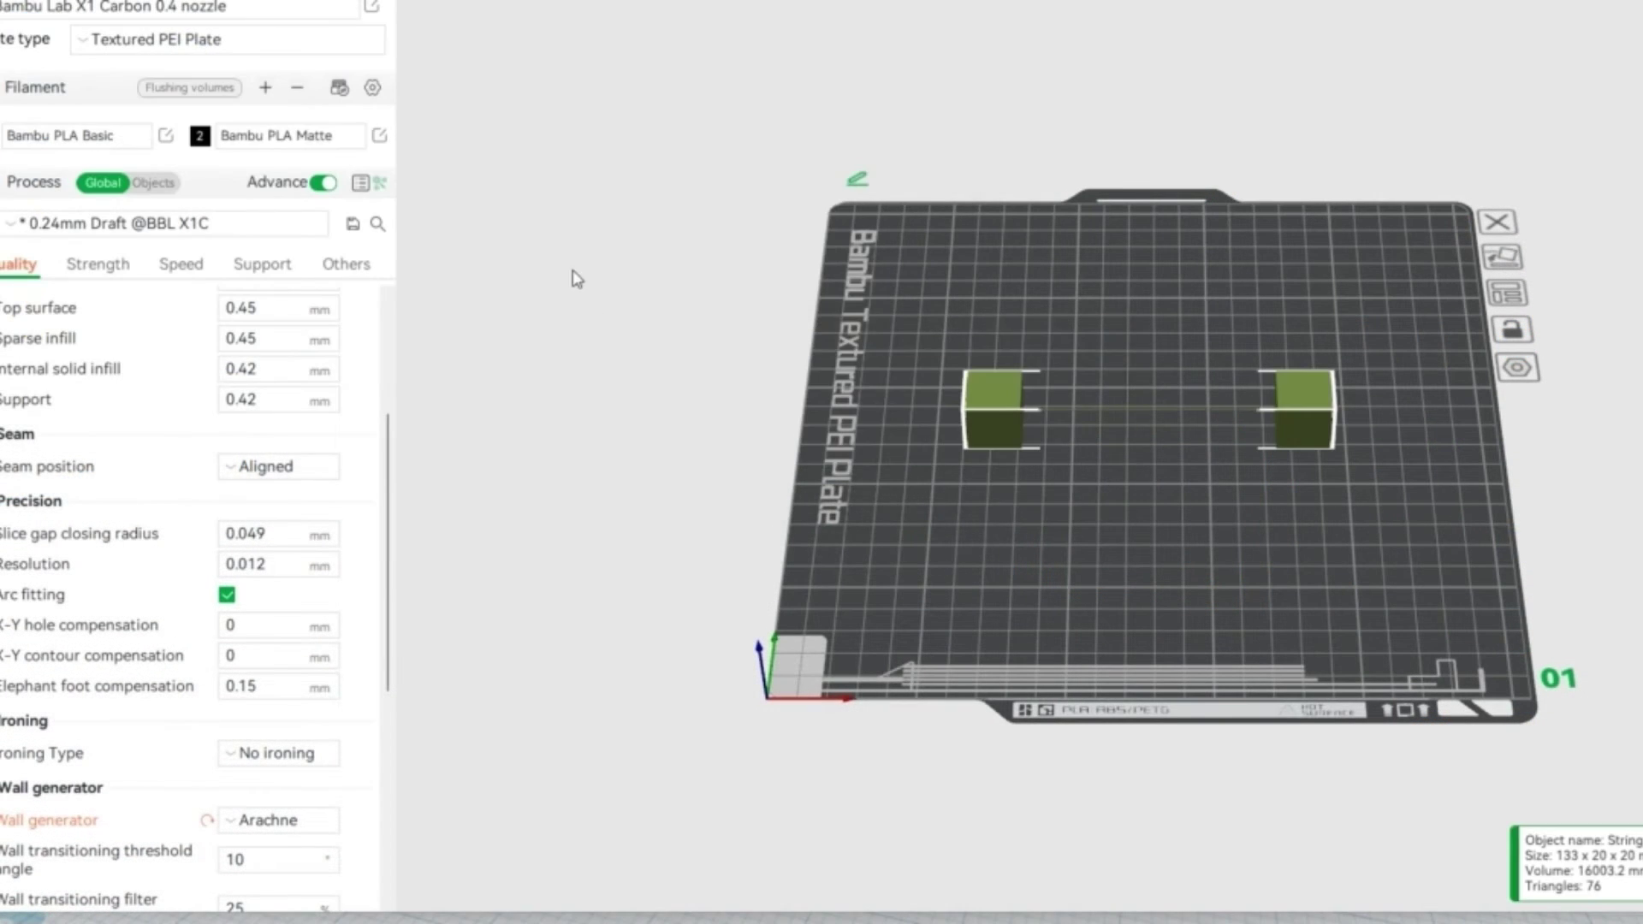
{"action": "right_click_drag", "start_coordinate": [599, 385], "coordinate": [592, 336]}
{"action": "mouse_move", "coordinate": [593, 336]}
{"action": "left_mouse_down"}
{"action": "mouse_move", "coordinate": [607, 405]}
{"action": "mouse_move", "coordinate": [617, 342]}
{"action": "left_mouse_up"}
{"action": "scroll", "coordinate": [1142, 370], "scroll_direction": "up", "scroll_amount": 3}
{"action": "scroll", "coordinate": [1142, 370], "scroll_direction": "up", "scroll_amount": 5}
{"action": "left_click_drag", "start_coordinate": [1057, 382], "coordinate": [994, 329]}
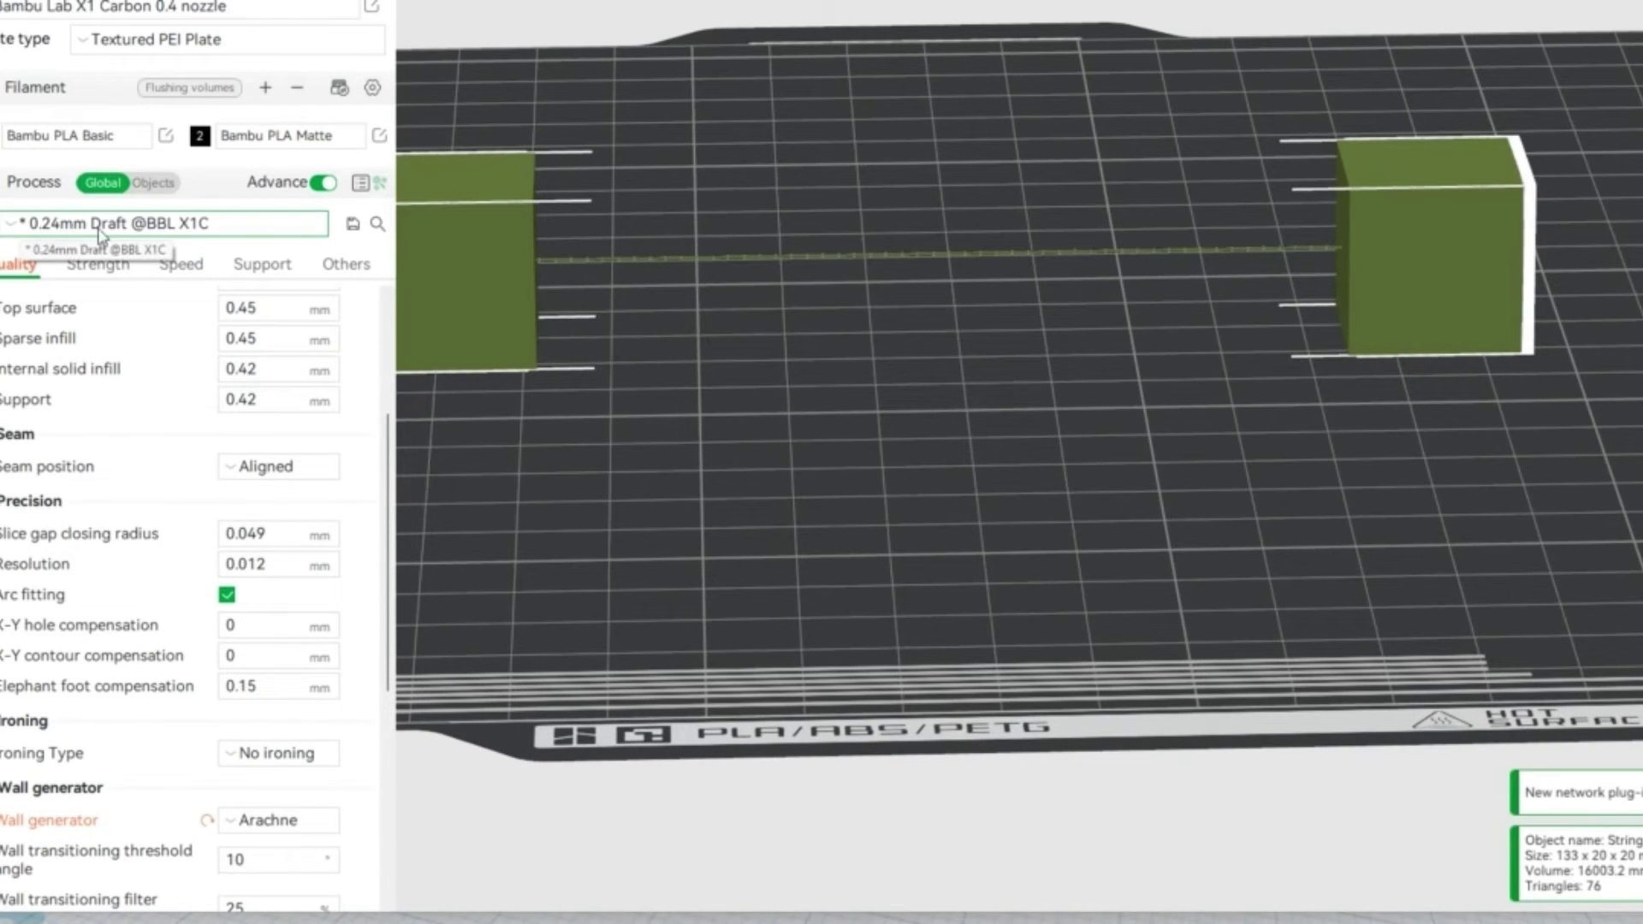
Step: Slice the plate with the 0.24mm Draft profile and inspect the strand in the sliced preview
{"action": "left_click_drag", "start_coordinate": [1164, 334], "coordinate": [1148, 541]}
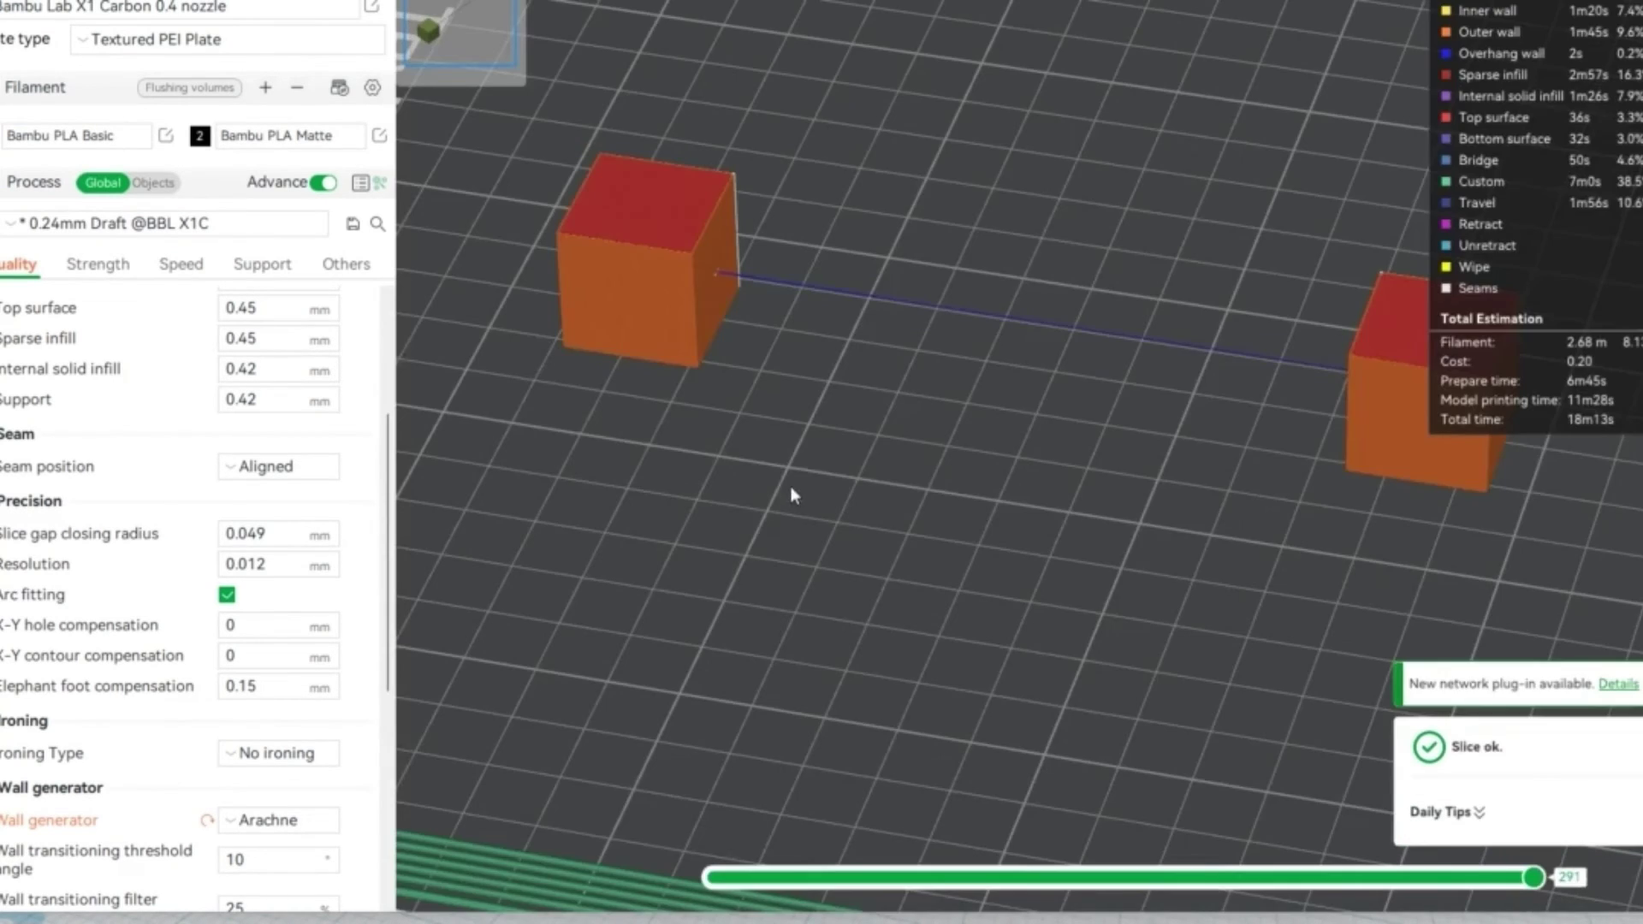
{"action": "left_click_drag", "start_coordinate": [789, 486], "coordinate": [825, 460]}
{"action": "scroll", "coordinate": [893, 339], "scroll_direction": "up", "scroll_amount": 5}
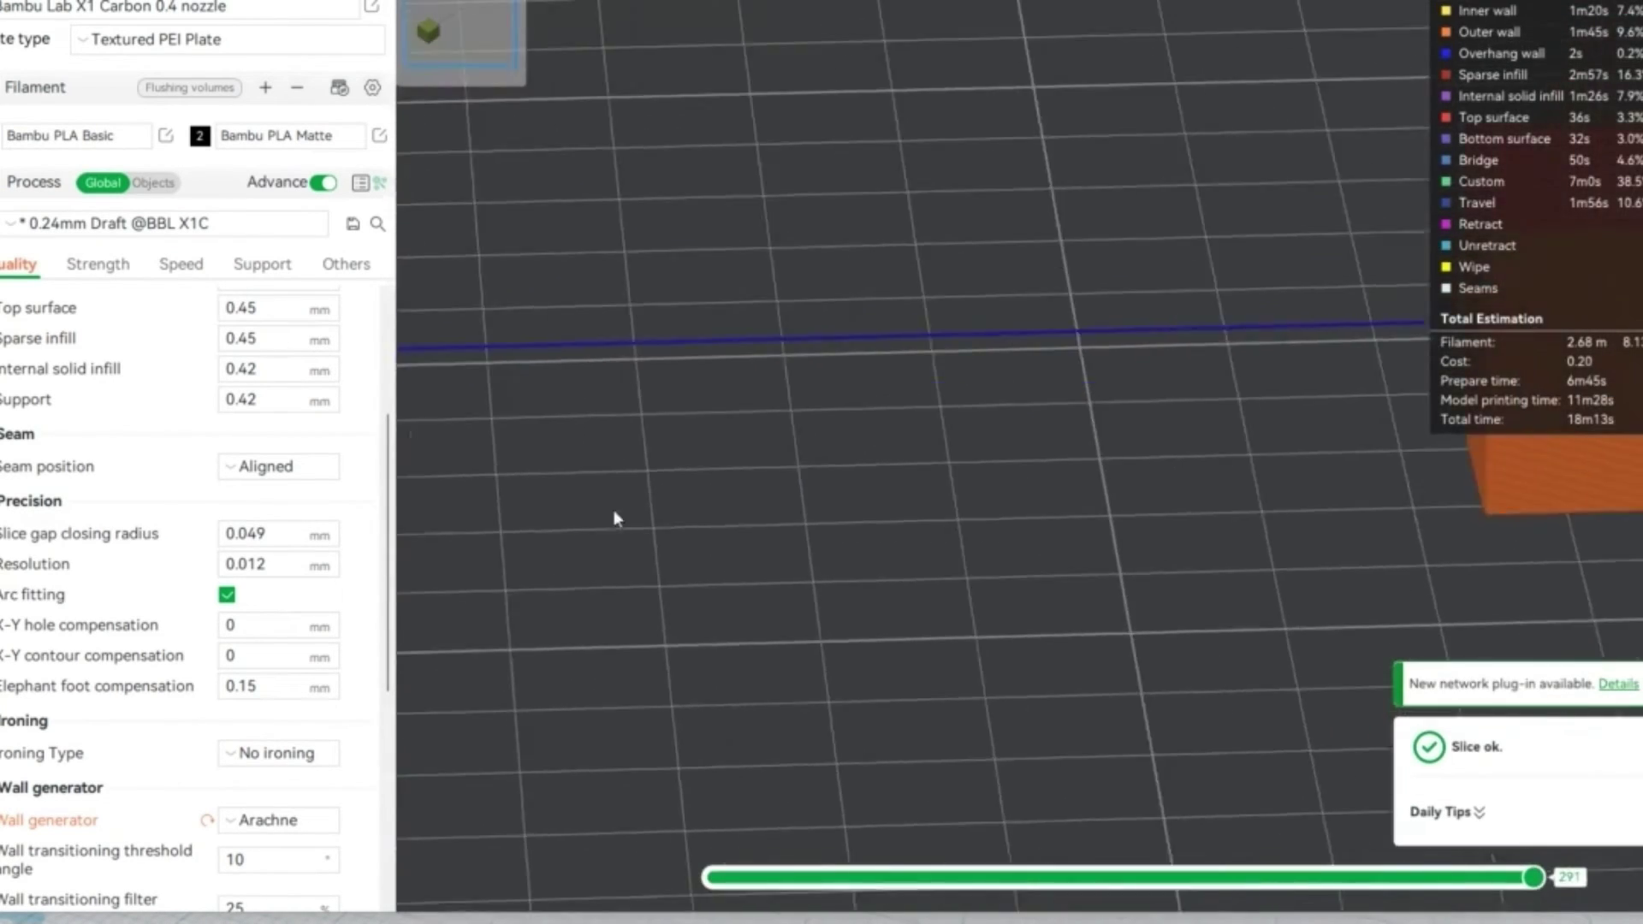
{"action": "mouse_move", "coordinate": [531, 496]}
{"action": "middle_mouse_down"}
{"action": "mouse_move", "coordinate": [468, 480]}
{"action": "mouse_move", "coordinate": [548, 471]}
{"action": "middle_mouse_up"}
{"action": "scroll", "coordinate": [1027, 450], "scroll_direction": "down", "scroll_amount": 3}
{"action": "scroll", "coordinate": [1027, 441], "scroll_direction": "down", "scroll_amount": 3}
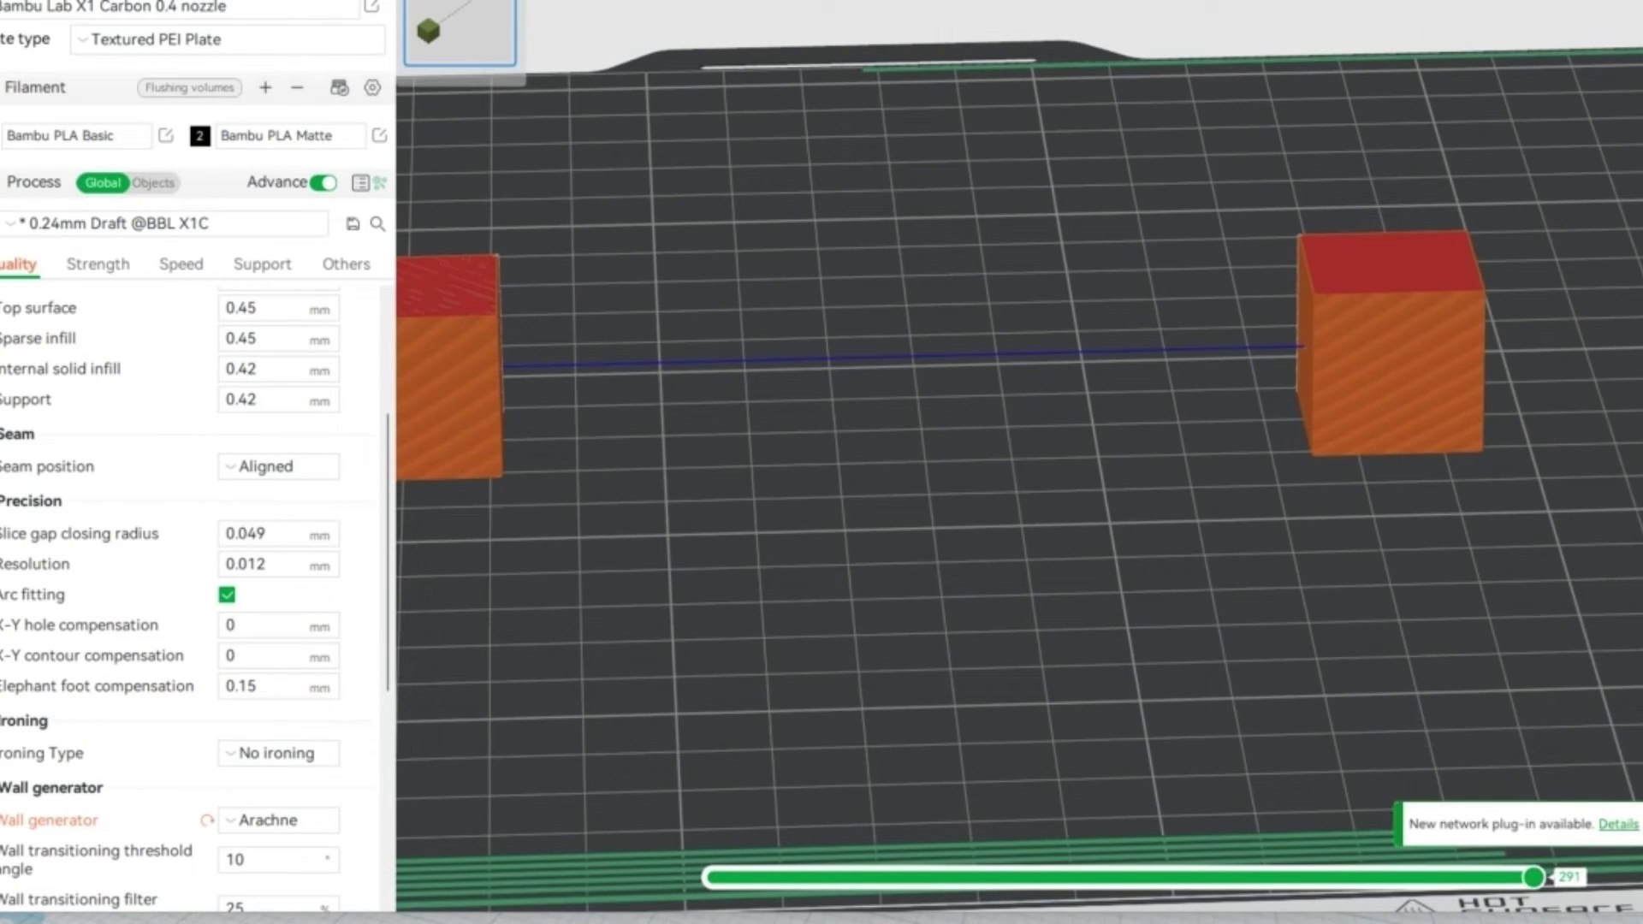
Step: Lower the visible layers to the strand's height and inspect the toolpaths inside the cube where the strand enters
{"action": "left_click_drag", "start_coordinate": [1642, 214], "coordinate": [1642, 402]}
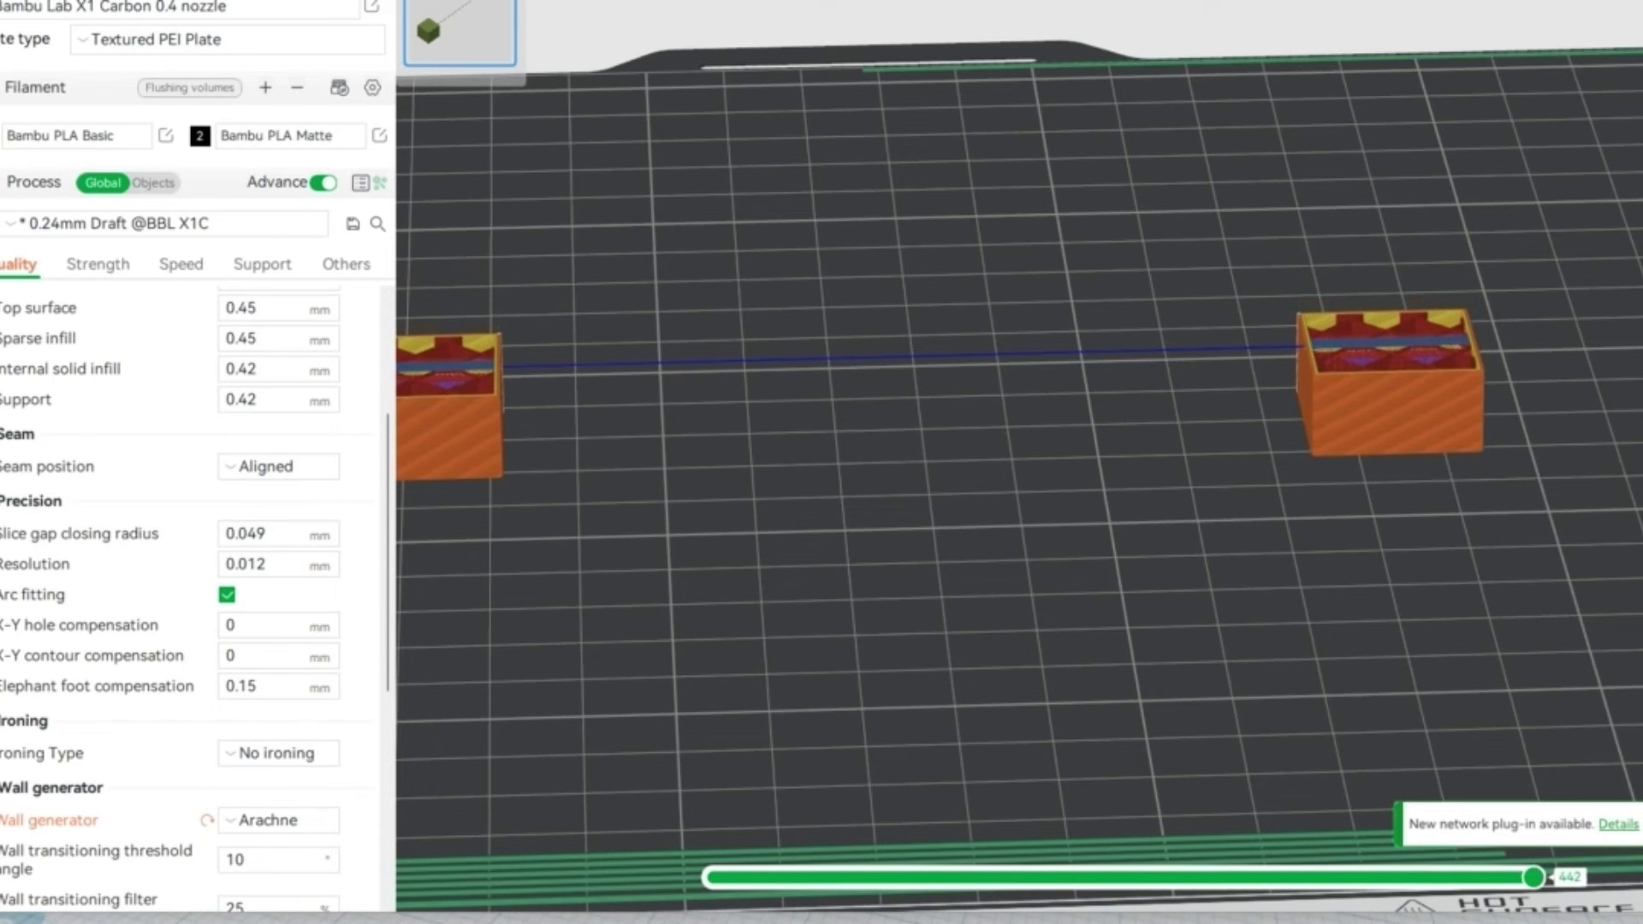
{"action": "right_click_drag", "start_coordinate": [989, 480], "coordinate": [1391, 493]}
{"action": "left_click_drag", "start_coordinate": [978, 433], "coordinate": [945, 472]}
{"action": "scroll", "coordinate": [623, 432], "scroll_direction": "up", "scroll_amount": 6}
{"action": "right_click_drag", "start_coordinate": [697, 389], "coordinate": [1252, 225]}
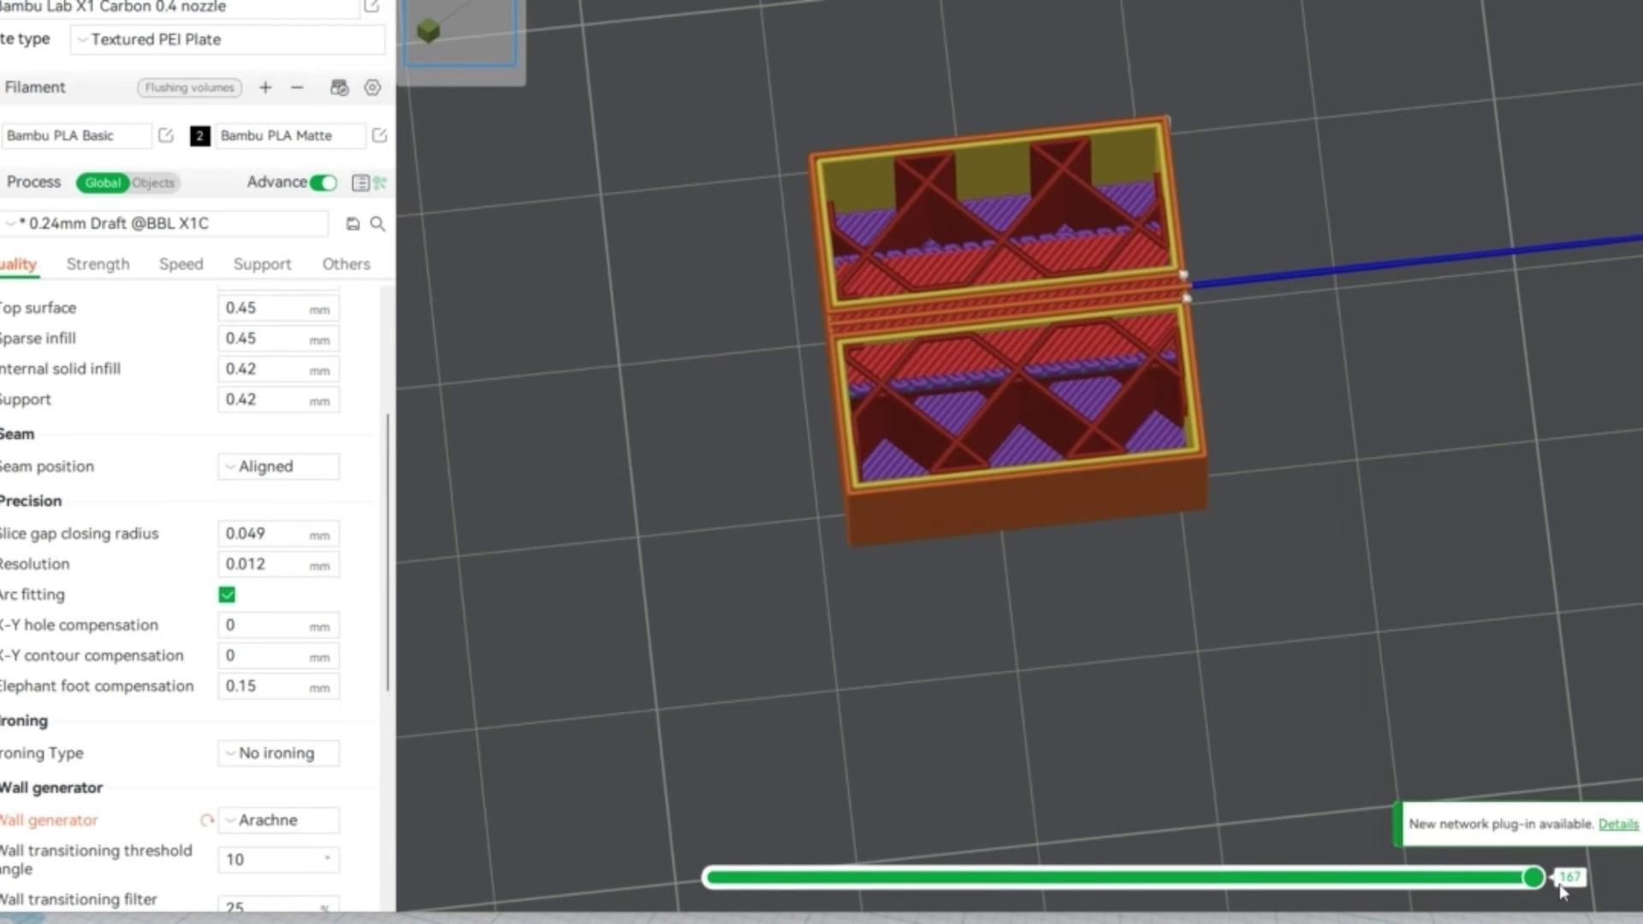
Step: Step the layer's toolpath playback back to move 50 and examine how the strand is printed from one cube towards the other
{"action": "left_click_drag", "start_coordinate": [1534, 878], "coordinate": [965, 892]}
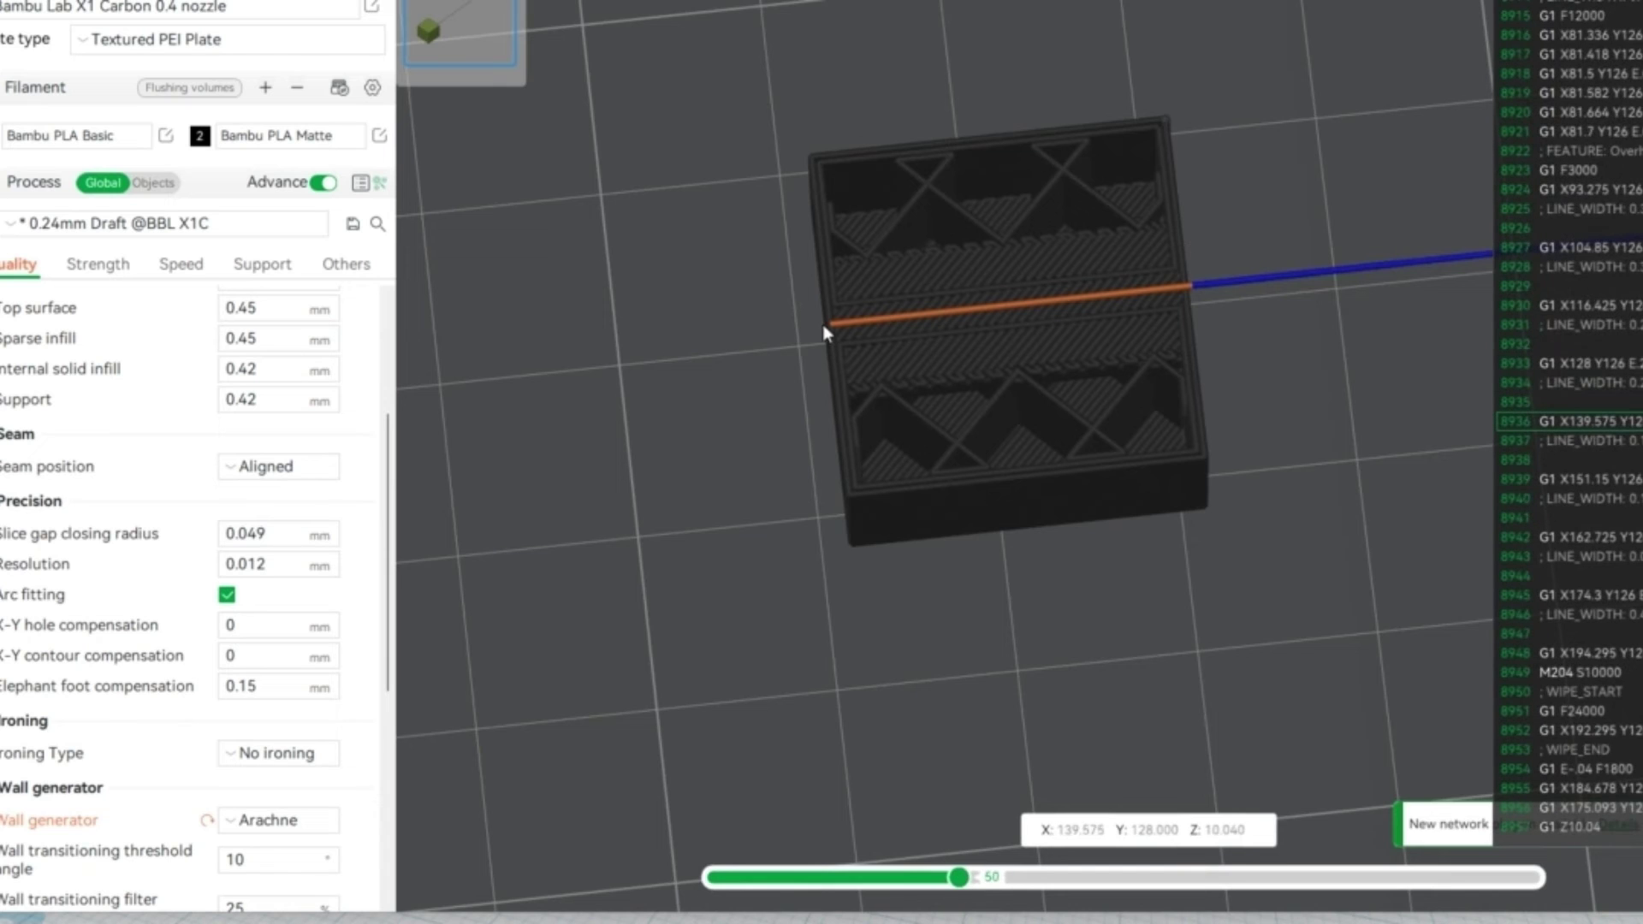
{"action": "left_click_drag", "start_coordinate": [750, 432], "coordinate": [873, 364]}
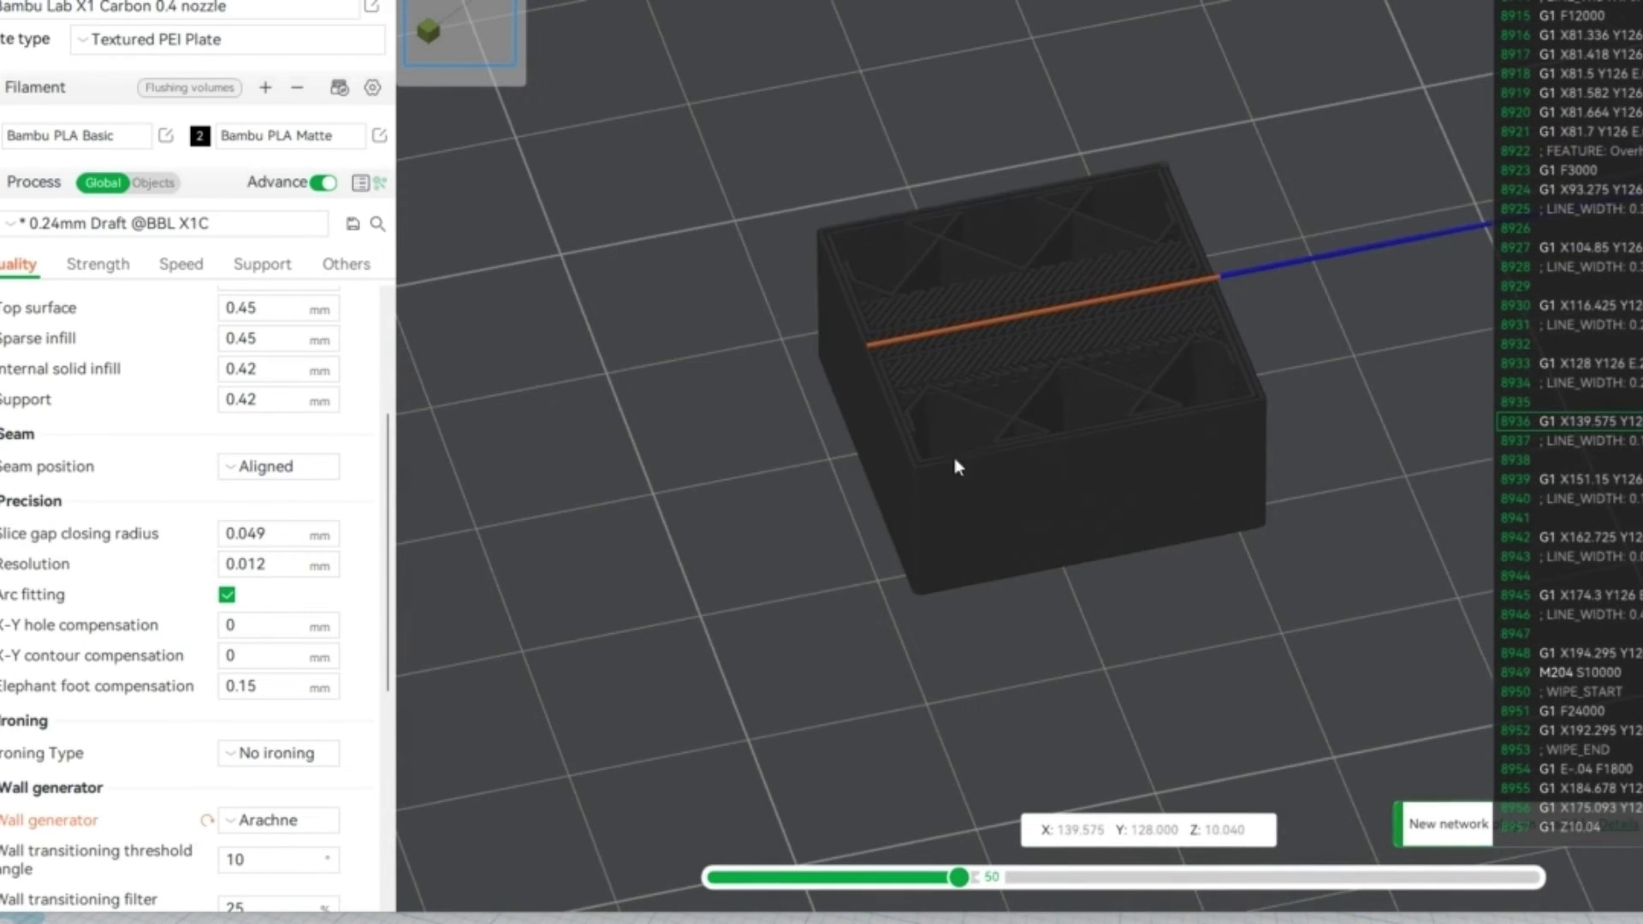
{"action": "left_click_drag", "start_coordinate": [757, 485], "coordinate": [737, 473]}
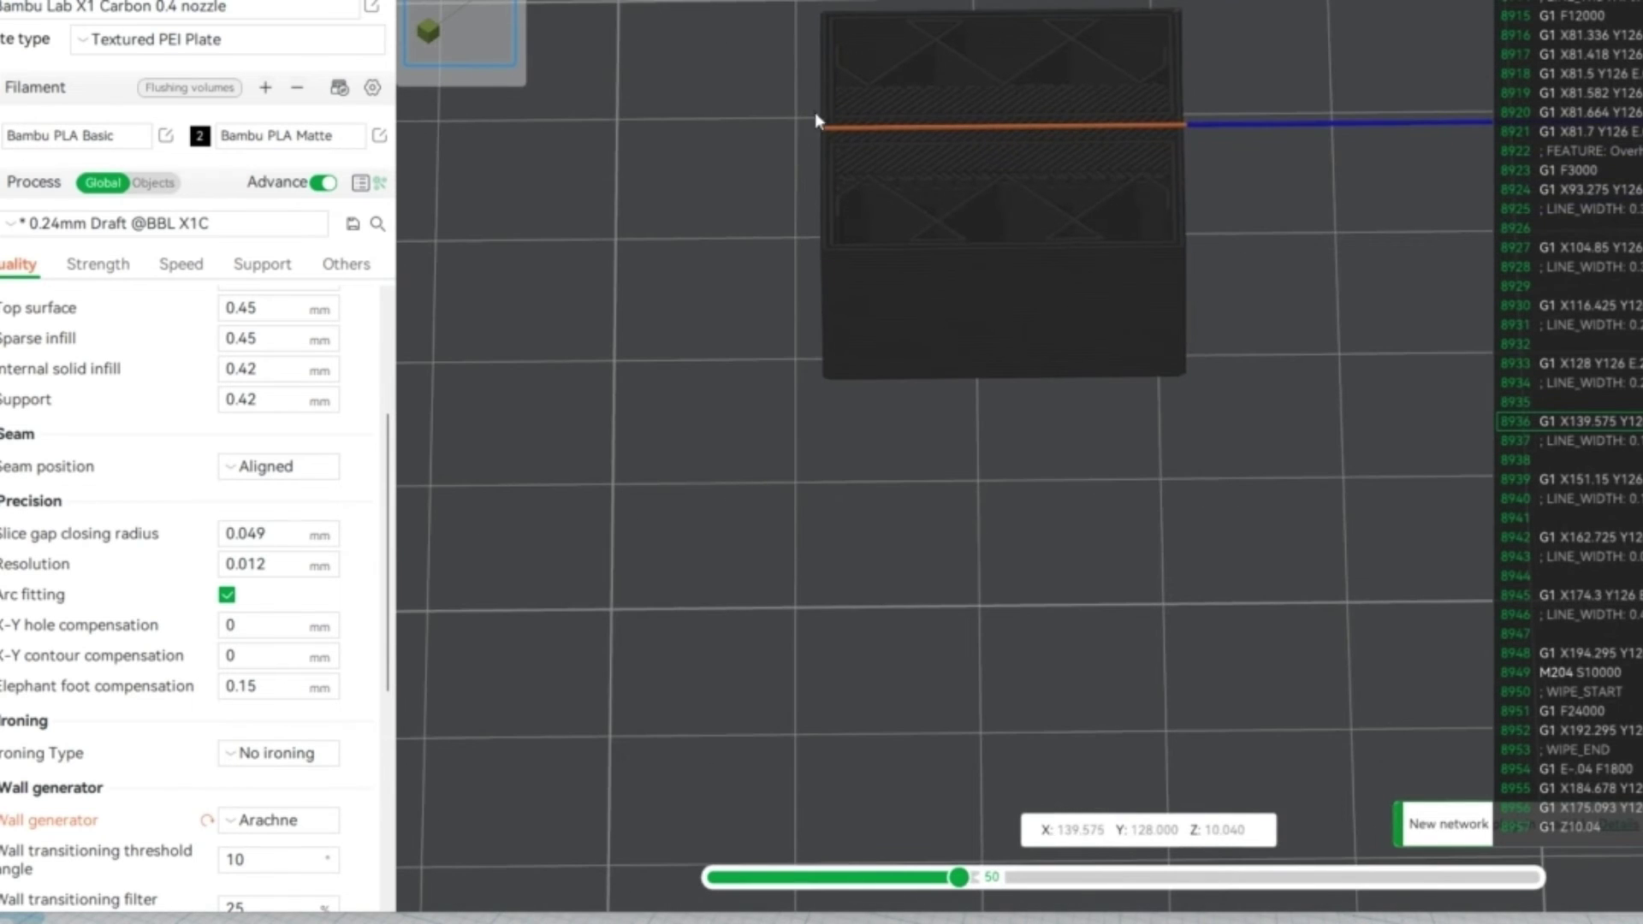
{"action": "right_click_drag", "start_coordinate": [1291, 295], "coordinate": [987, 391]}
{"action": "scroll", "coordinate": [987, 391], "scroll_direction": "down", "scroll_amount": 5}
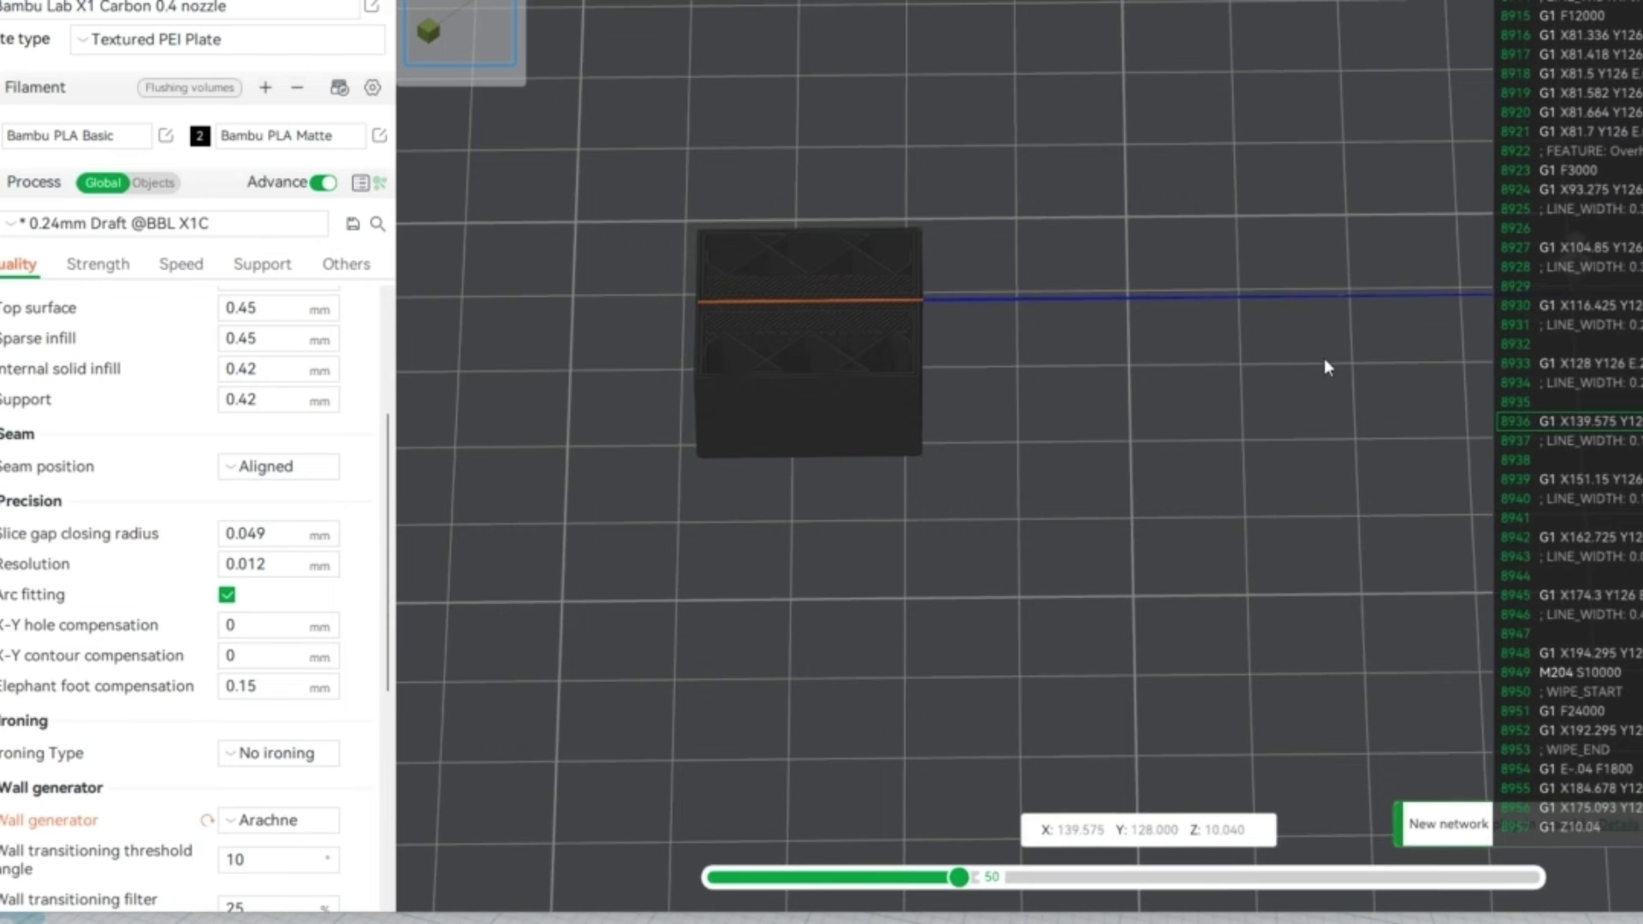
{"action": "right_click_drag", "start_coordinate": [1275, 350], "coordinate": [819, 333]}
{"action": "right_click_drag", "start_coordinate": [1143, 340], "coordinate": [990, 339]}
{"action": "scroll", "coordinate": [1431, 257], "scroll_direction": "down", "scroll_amount": 4}
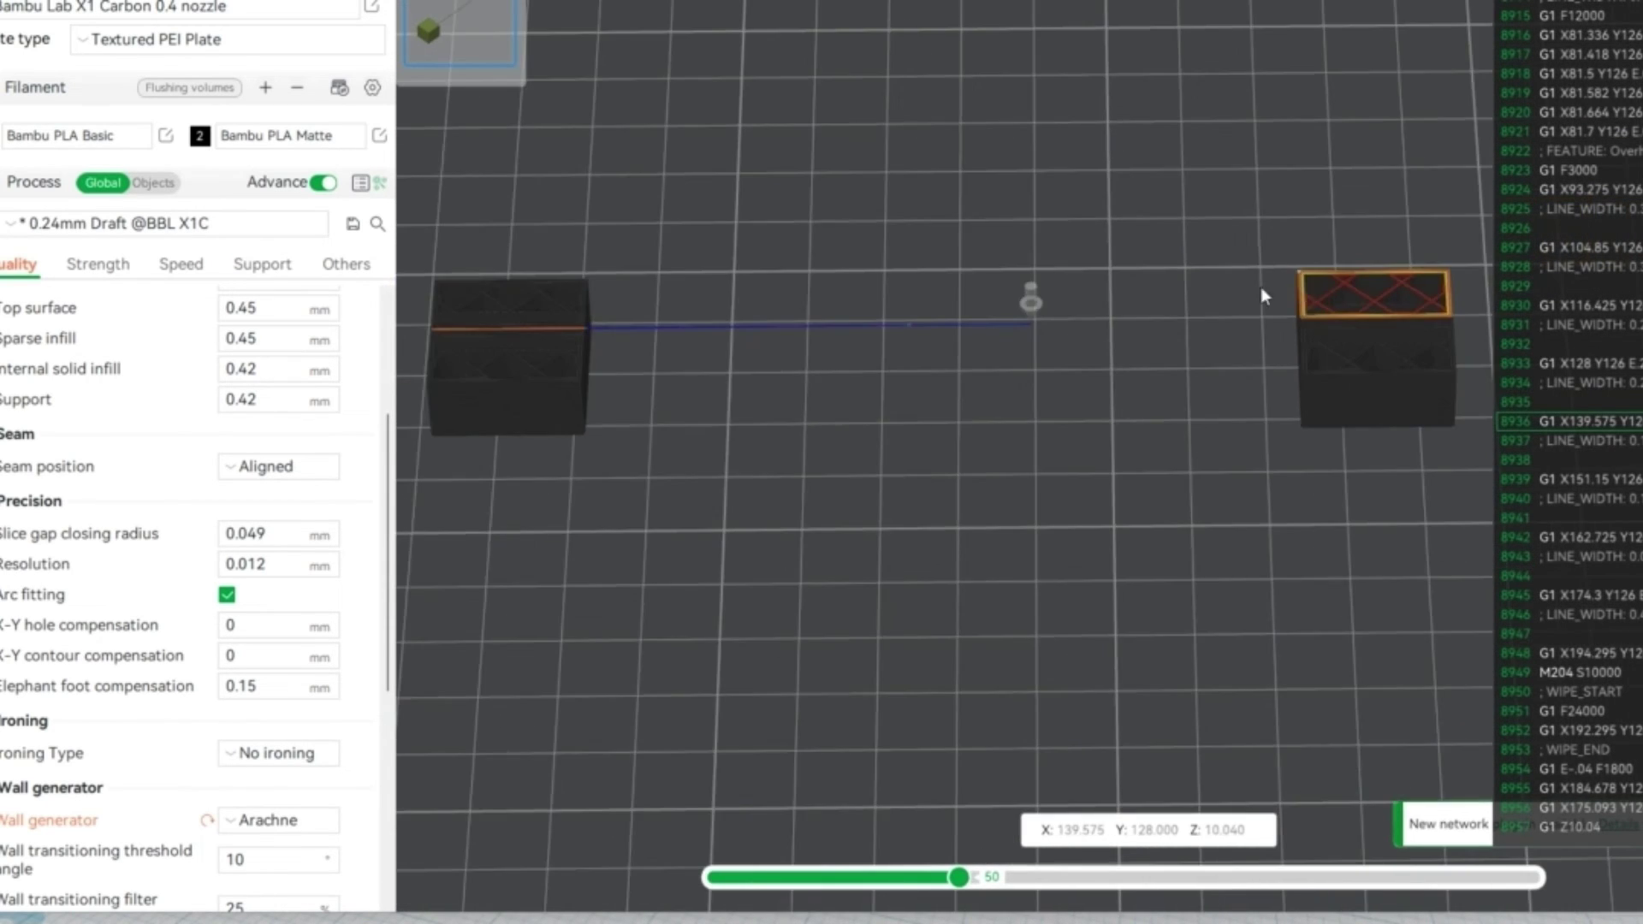
{"action": "right_click_drag", "start_coordinate": [1161, 345], "coordinate": [1271, 324]}
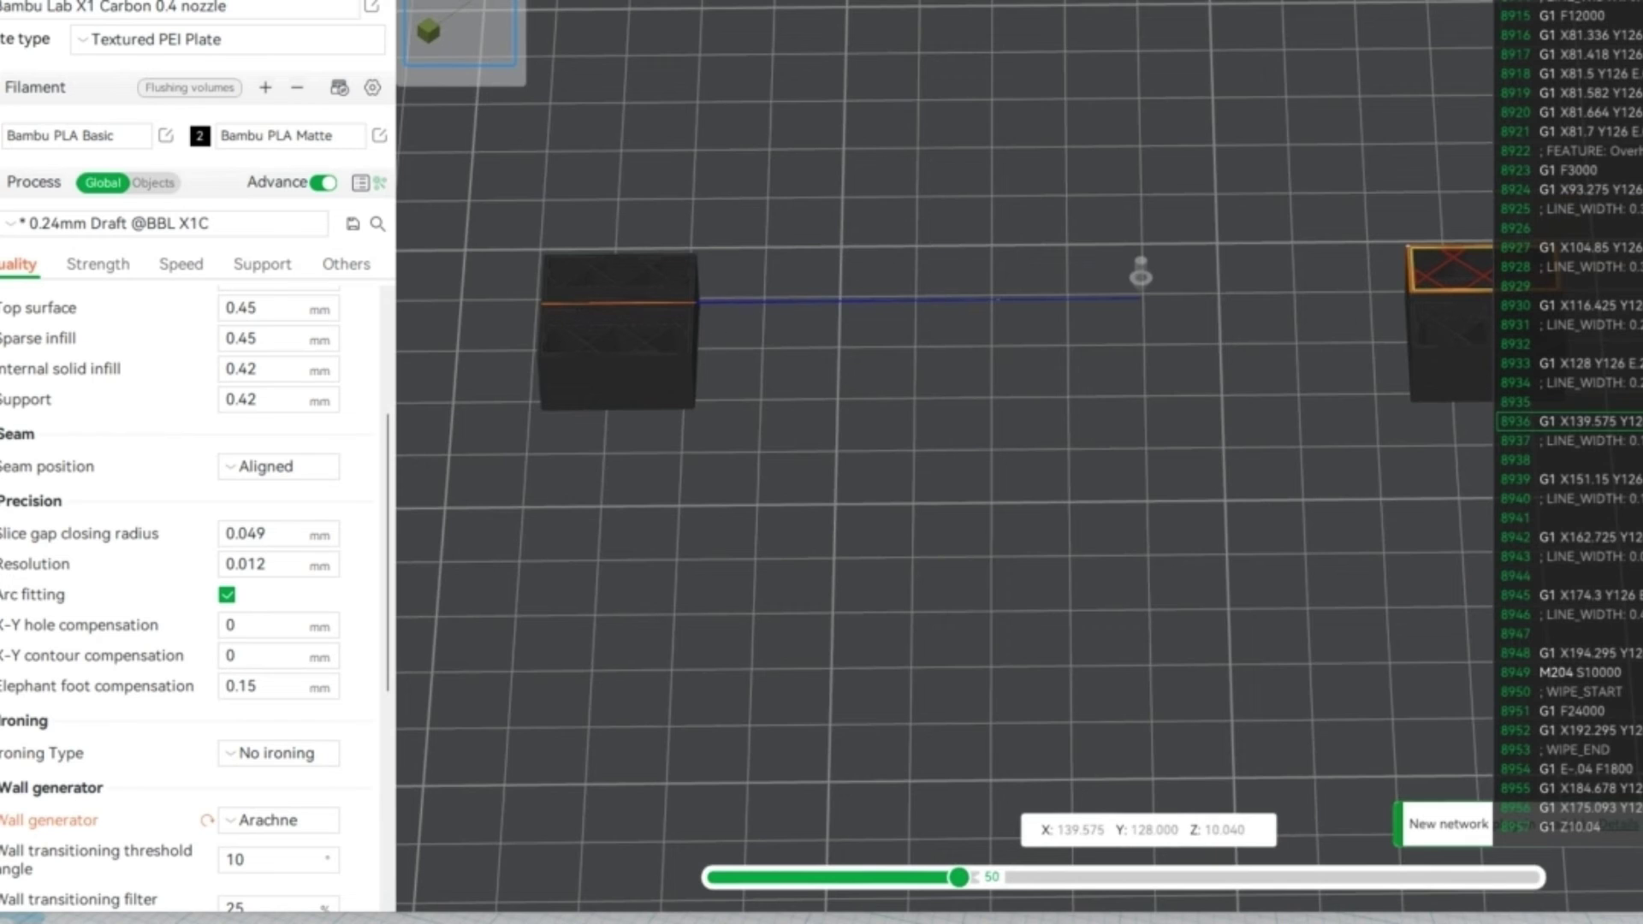